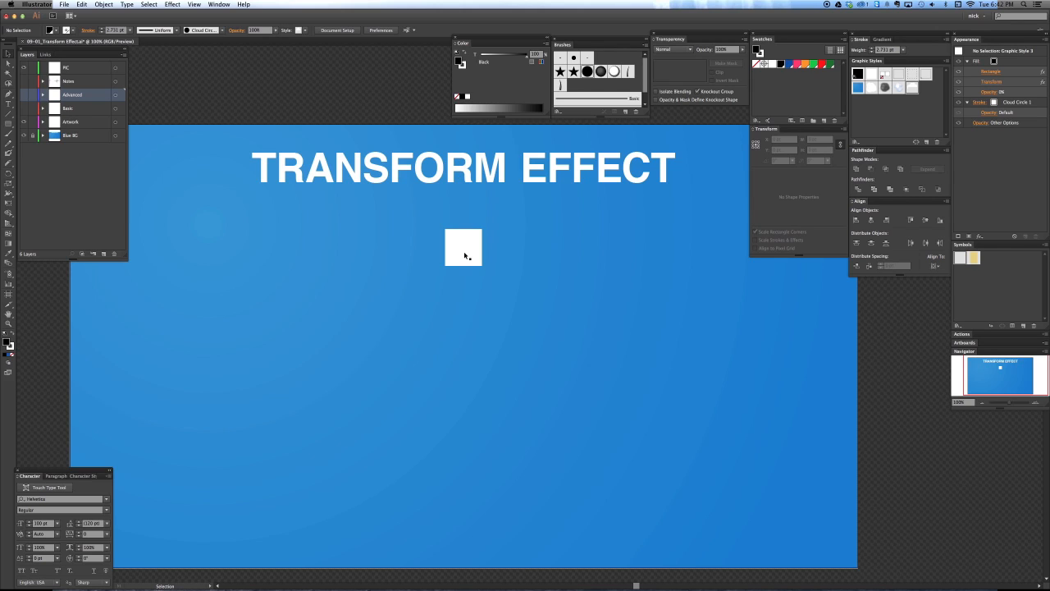
- Move the white square beneath the title to about X 949 pt, Y 316 pt
{"action": "left_click", "coordinate": [469, 251]}
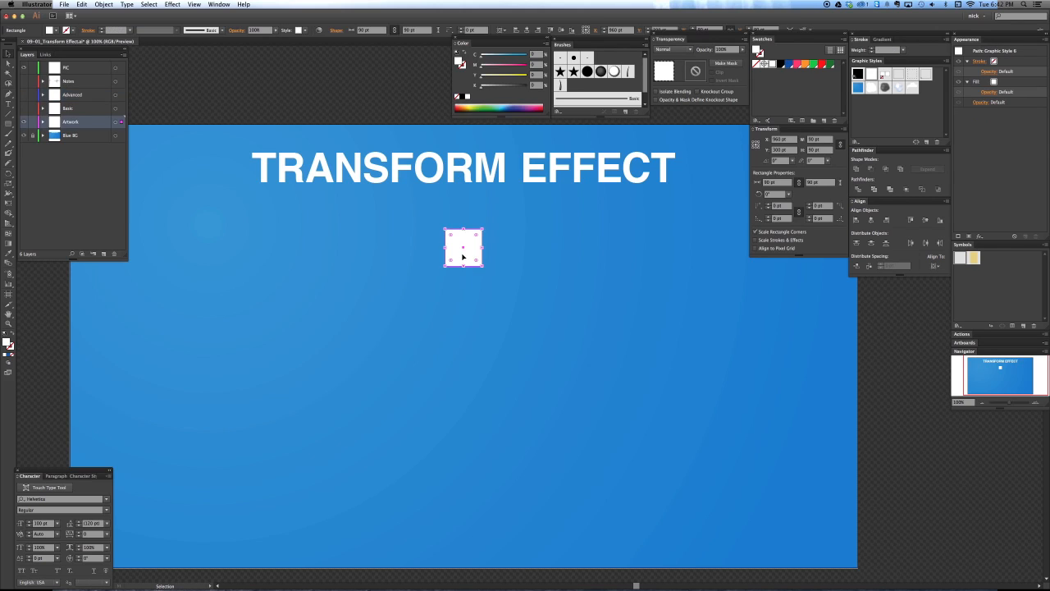
{"action": "mouse_move", "coordinate": [469, 251]}
{"action": "left_mouse_down"}
{"action": "mouse_move", "coordinate": [402, 257]}
{"action": "mouse_move", "coordinate": [465, 253]}
{"action": "mouse_move", "coordinate": [468, 232]}
{"action": "left_mouse_up"}
{"action": "left_click_drag", "start_coordinate": [468, 233], "coordinate": [460, 262]}
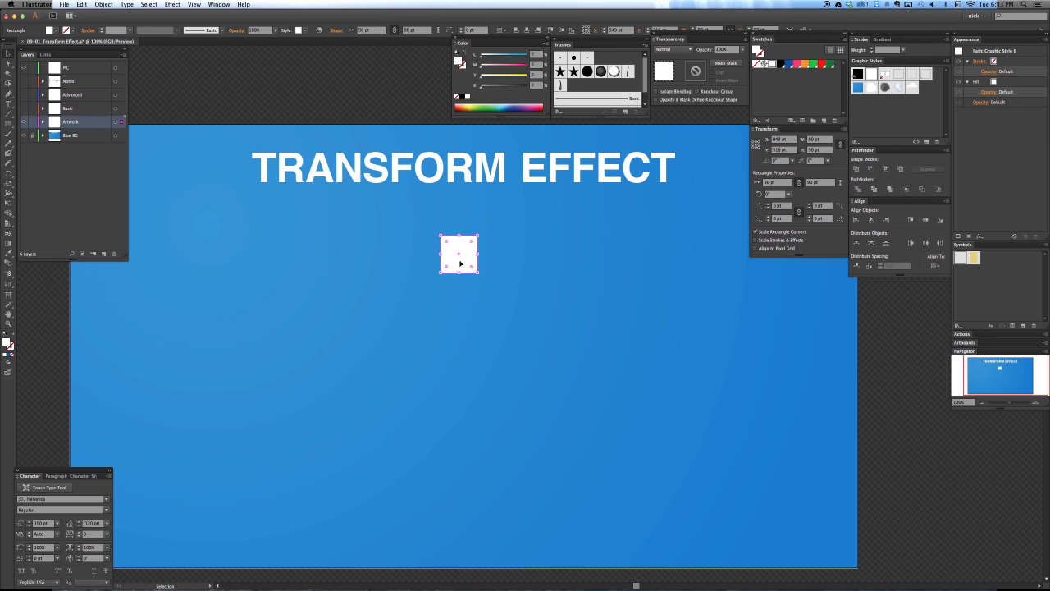
- Try rotating the white square about its centre to about 341°, and undo the rotation
{"action": "key", "text": "r"}
{"action": "left_click_drag", "start_coordinate": [527, 265], "coordinate": [516, 288]}
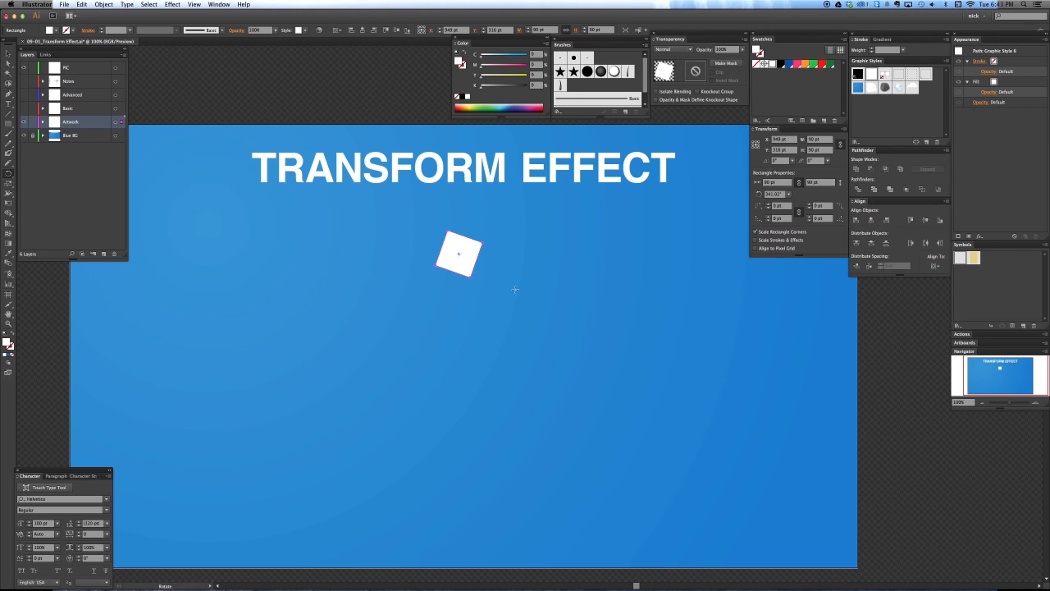
{"action": "key", "text": "super+z"}
{"action": "key", "text": "v"}
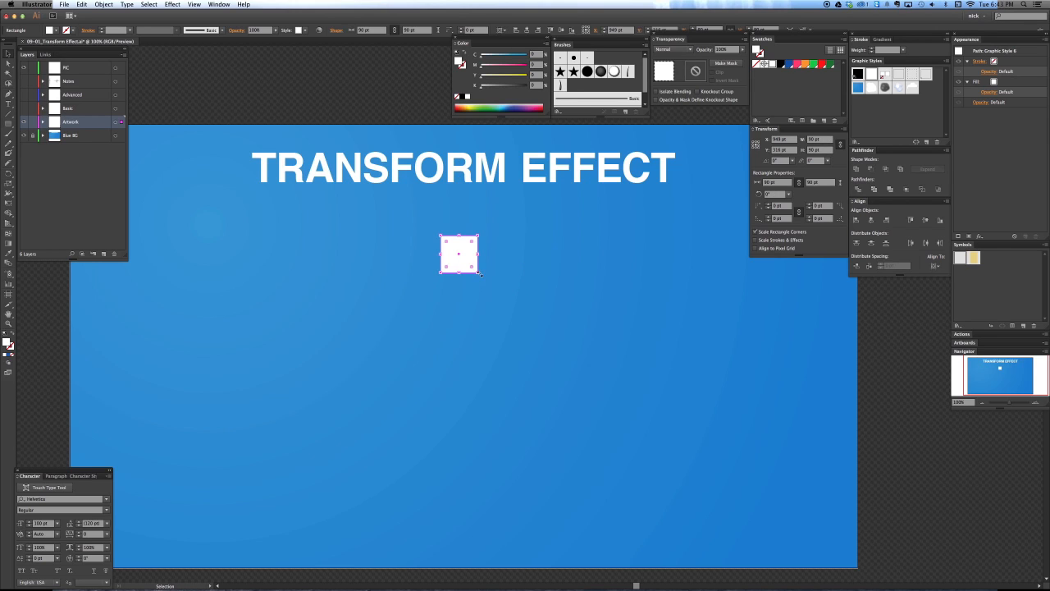
- Try resizing the white square from its corner, undo the change, and deselect it
{"action": "left_click_drag", "start_coordinate": [475, 270], "coordinate": [473, 269]}
{"action": "key", "text": "super+z"}
{"action": "left_click", "coordinate": [493, 281]}
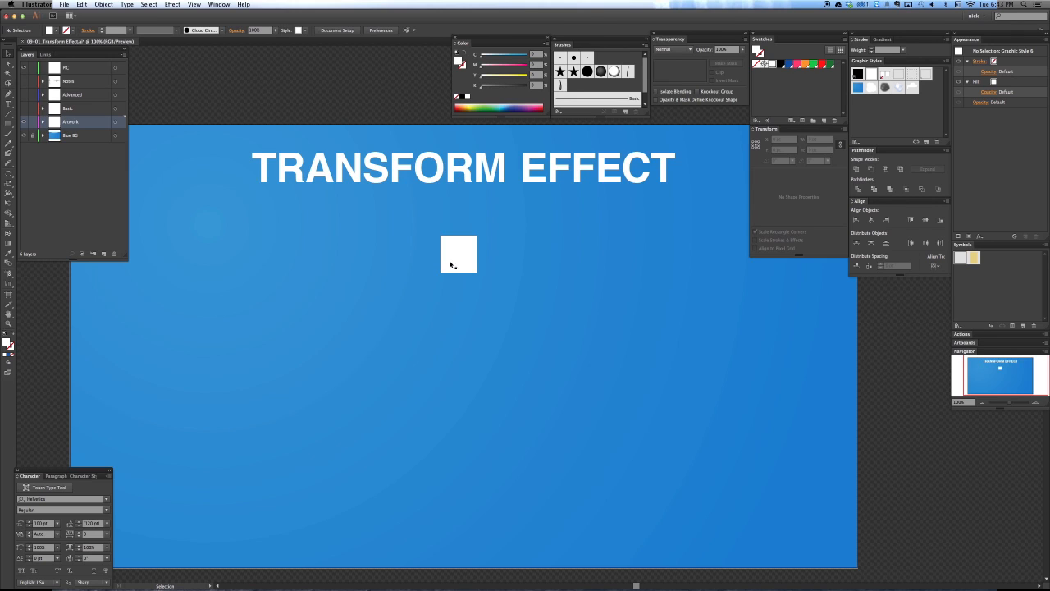
- Try shearing the white square horizontally into a slanted shape about 138 pt wide, and undo the shear
{"action": "left_click", "coordinate": [452, 265]}
{"action": "key", "text": "shift+s"}
{"action": "left_click_drag", "start_coordinate": [479, 240], "coordinate": [492, 244]}
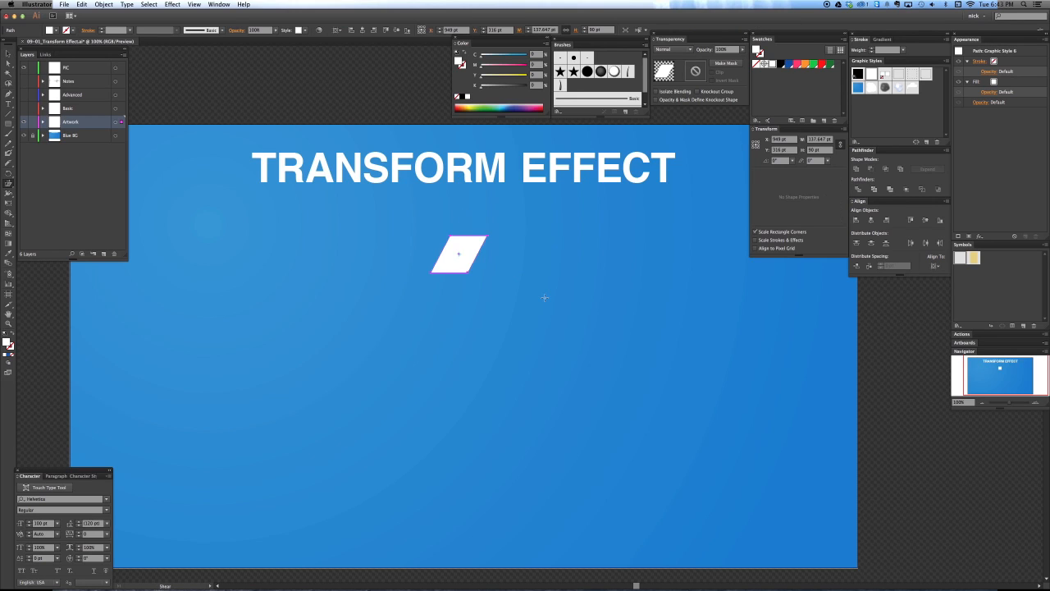
{"action": "key", "text": "super+z"}
{"action": "key", "text": "v"}
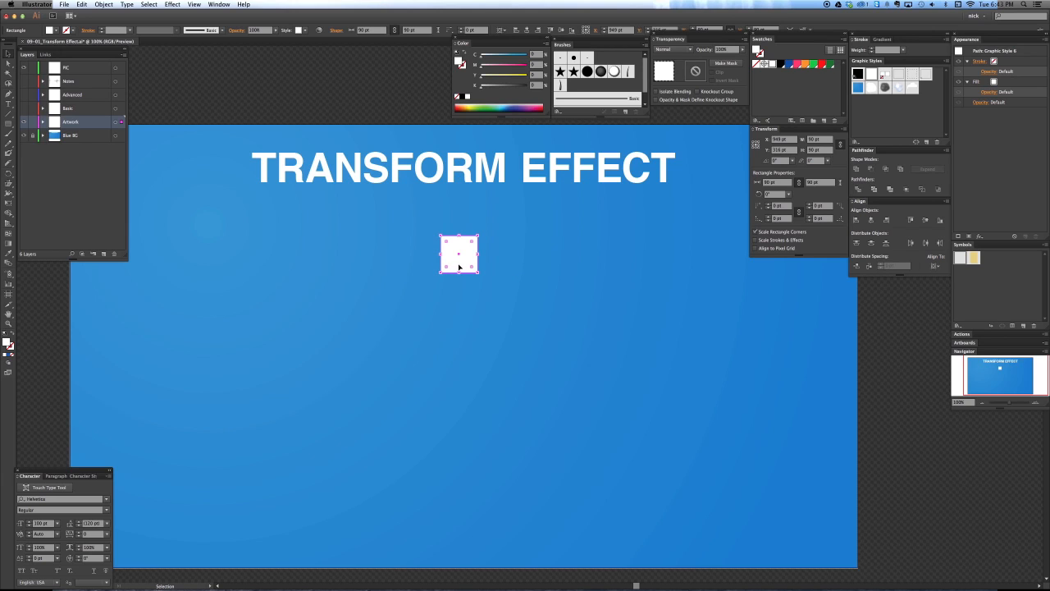
- Try moving the white square about 226 pt left, undo the move, and delete a trial copy
{"action": "left_click_drag", "start_coordinate": [458, 266], "coordinate": [365, 265]}
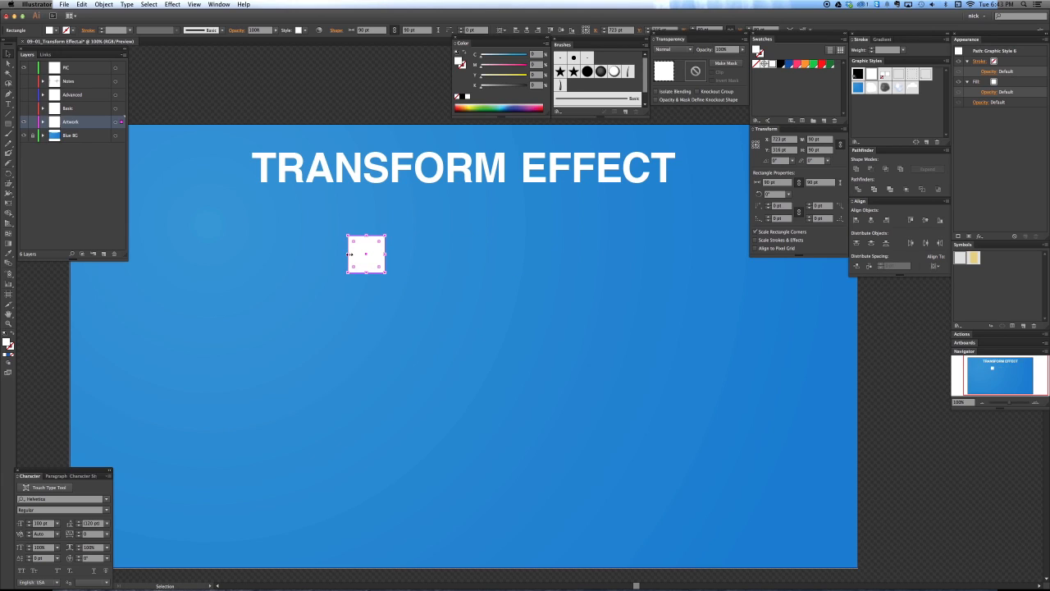
{"action": "key", "text": "super+z"}
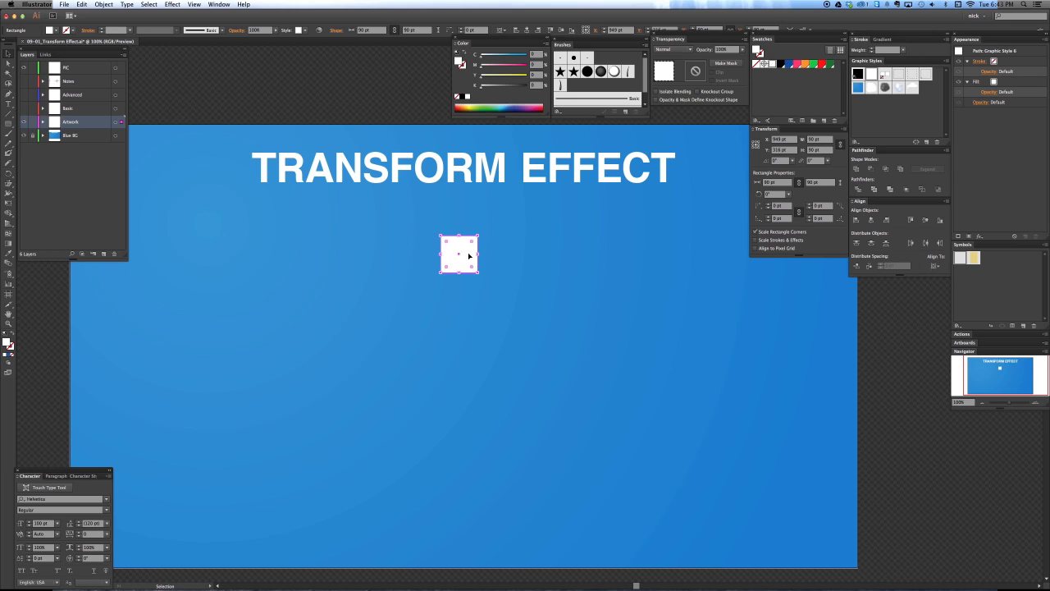
{"action": "left_click_drag", "start_coordinate": [468, 258], "coordinate": [514, 243]}
{"action": "key", "text": "Delete"}
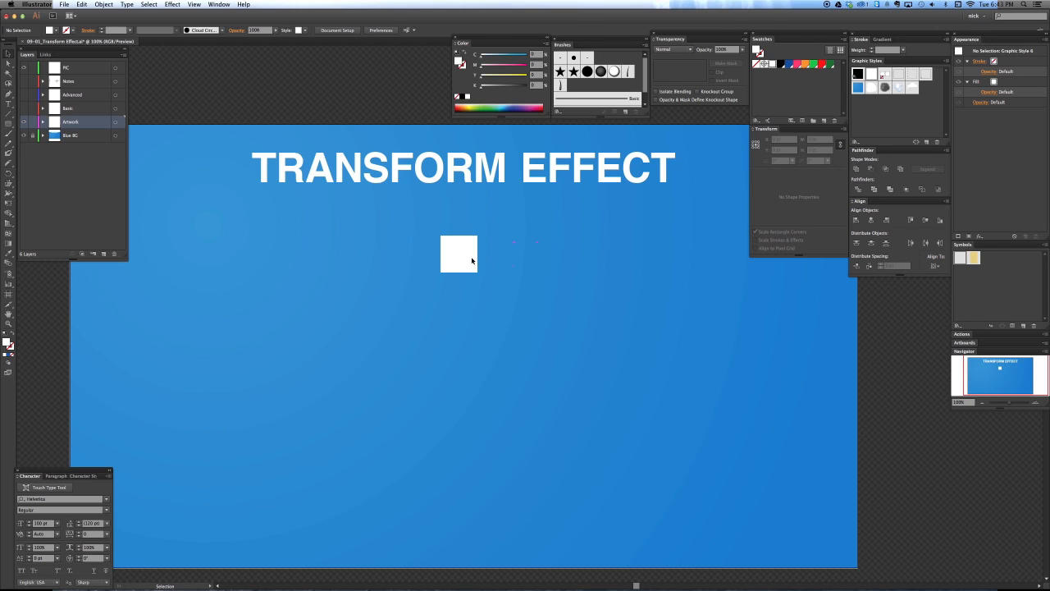
{"action": "left_click", "coordinate": [472, 261]}
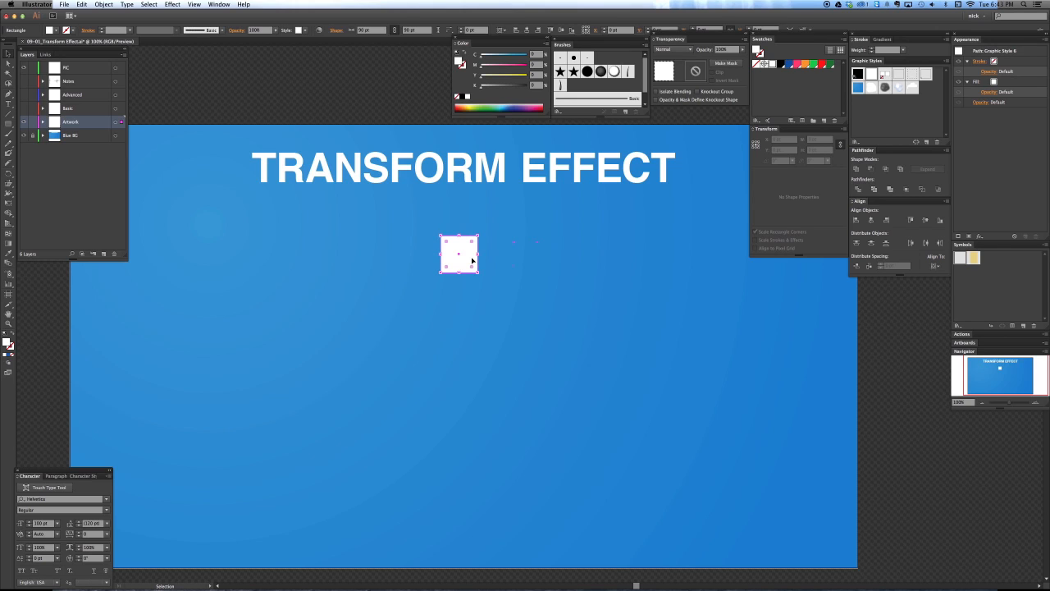
{"action": "left_click", "coordinate": [462, 310]}
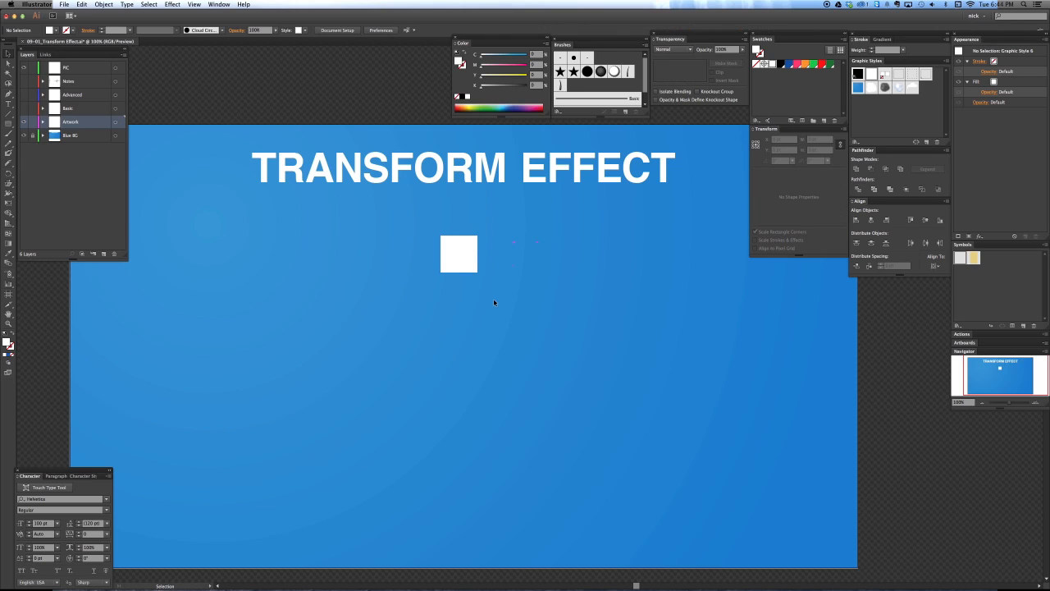
{"action": "left_click", "coordinate": [466, 255]}
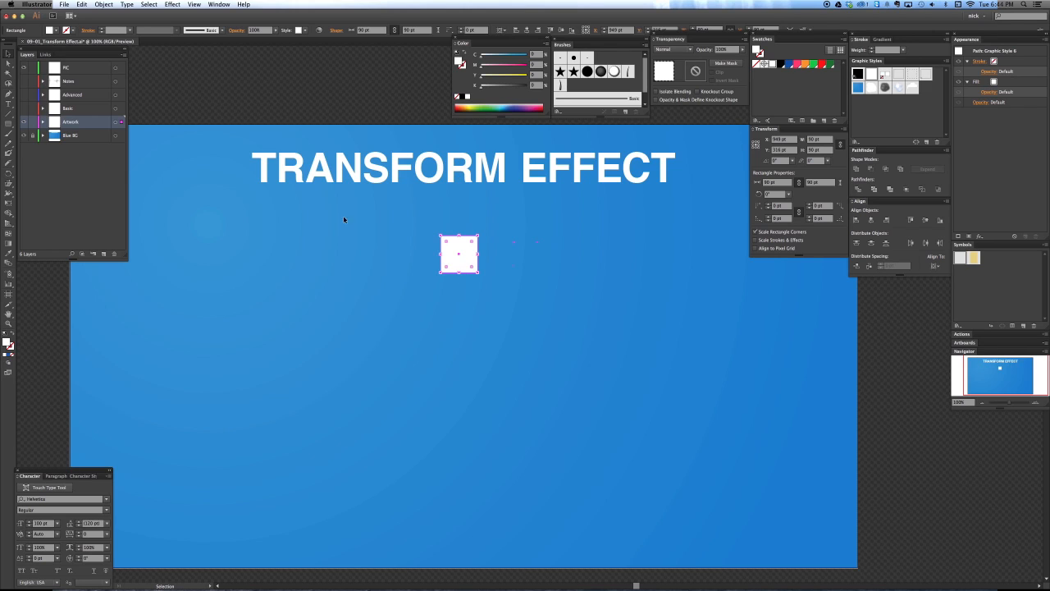
{"action": "left_click", "coordinate": [103, 5]}
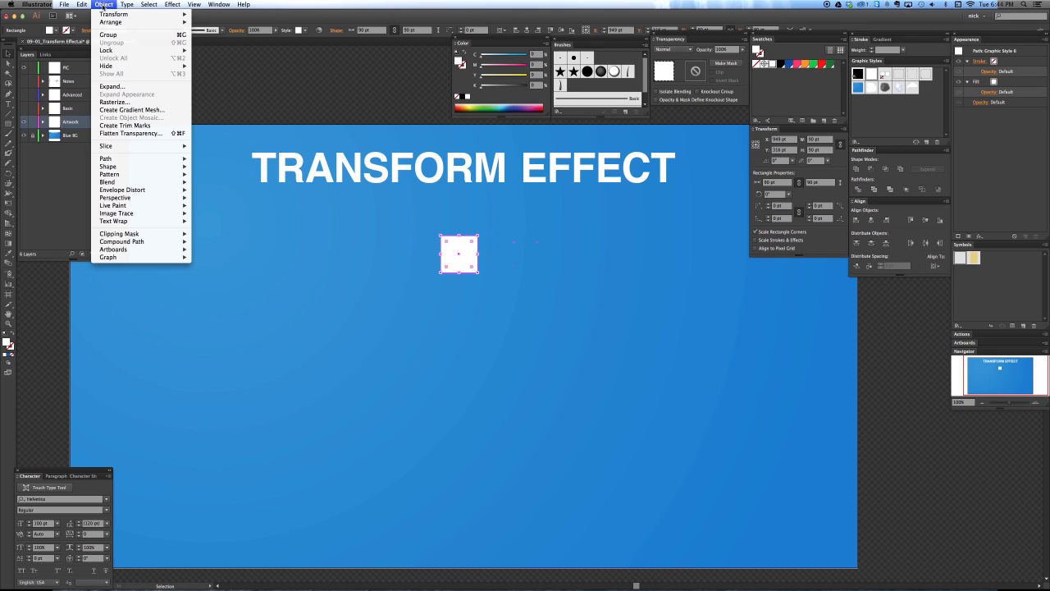
{"action": "mouse_move", "coordinate": [102, 15]}
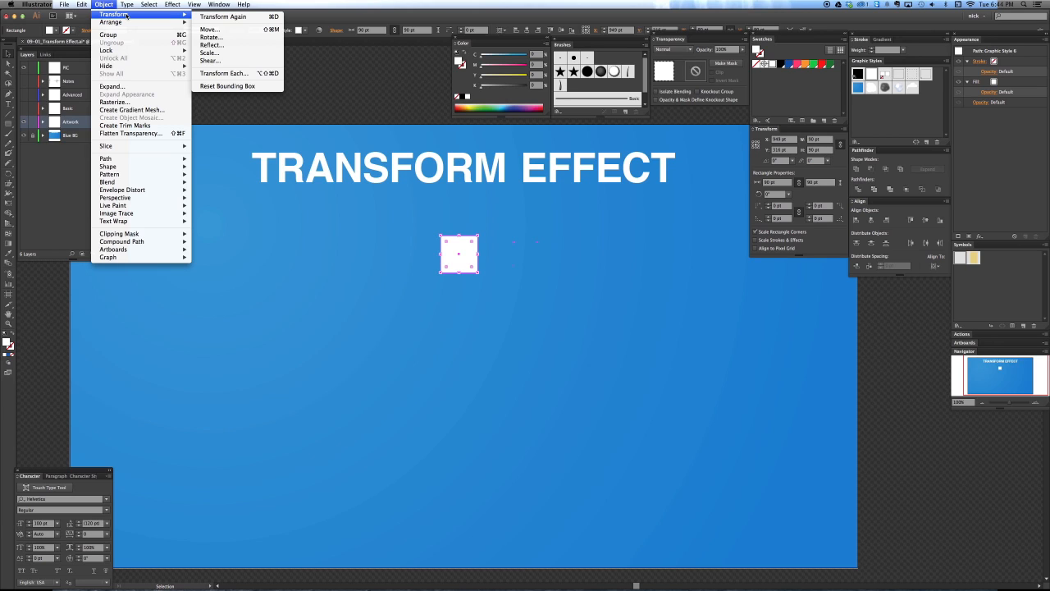
{"action": "left_click", "coordinate": [453, 287]}
- Duplicate the white square about 87 pt to the right, repeat the transformation three times, and undo all the copies
{"action": "left_click_drag", "start_coordinate": [470, 260], "coordinate": [505, 260]}
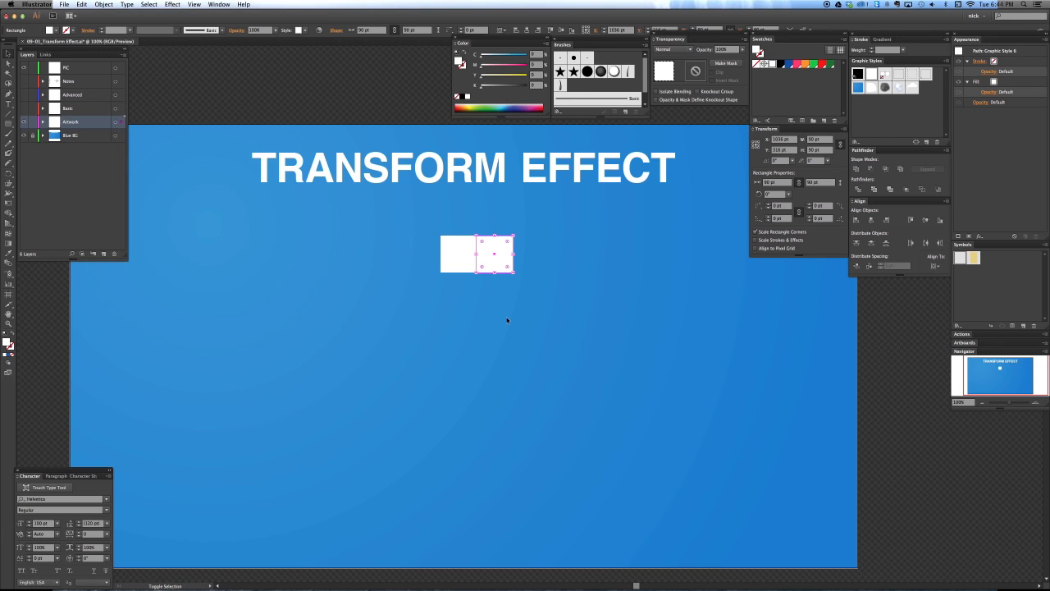
{"action": "key", "text": "super+d"}
{"action": "key", "text": "super+d"}
{"action": "key", "text": "super+d"}
{"action": "key", "text": "super+z"}
{"action": "key", "text": "super+z"}
{"action": "key", "text": "super+z"}
{"action": "key", "text": "super+z"}
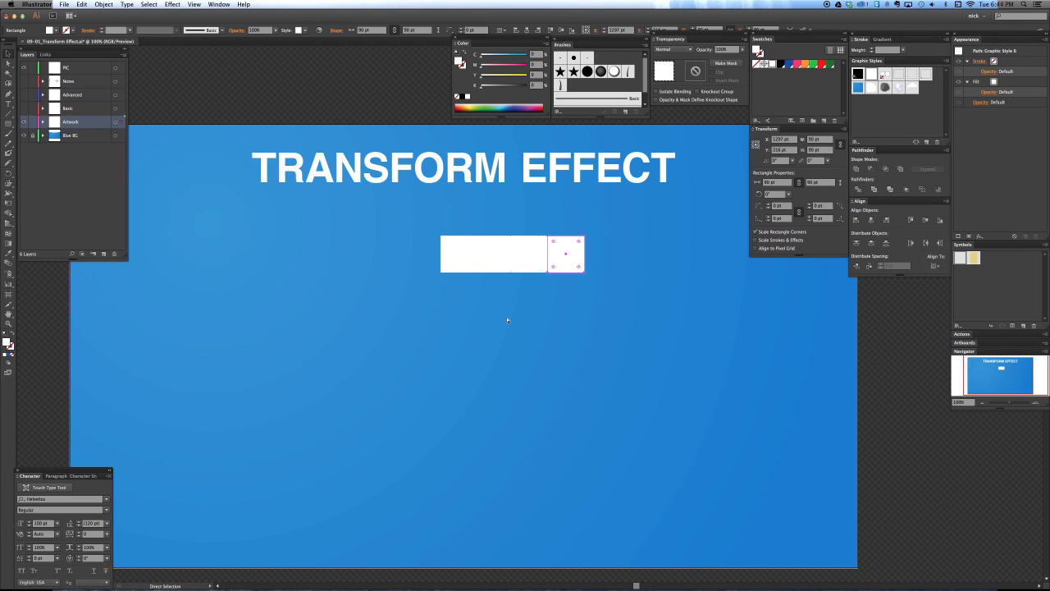
{"action": "left_click", "coordinate": [105, 4]}
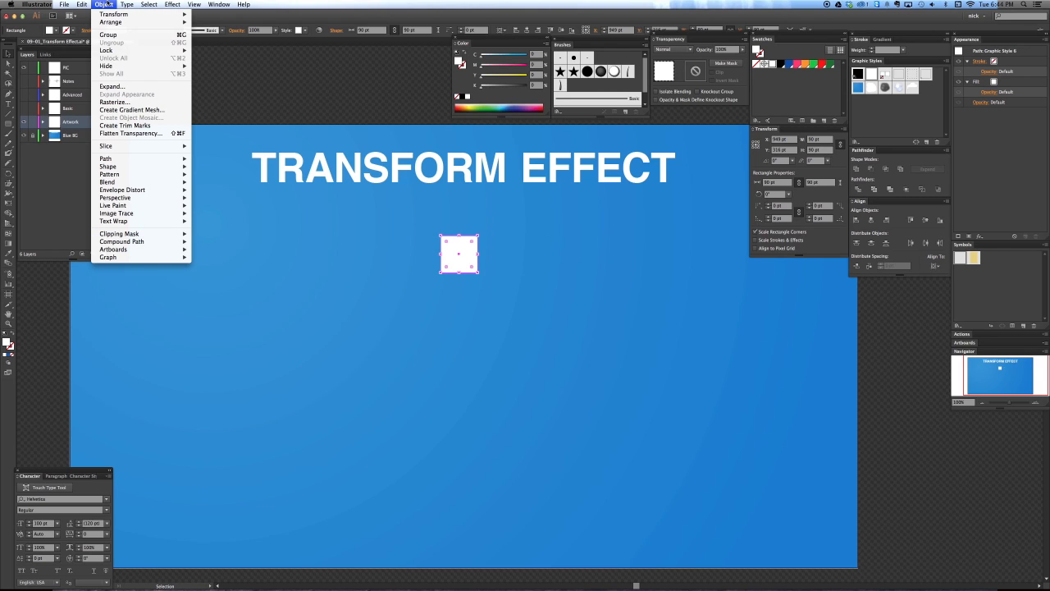
{"action": "mouse_move", "coordinate": [139, 14]}
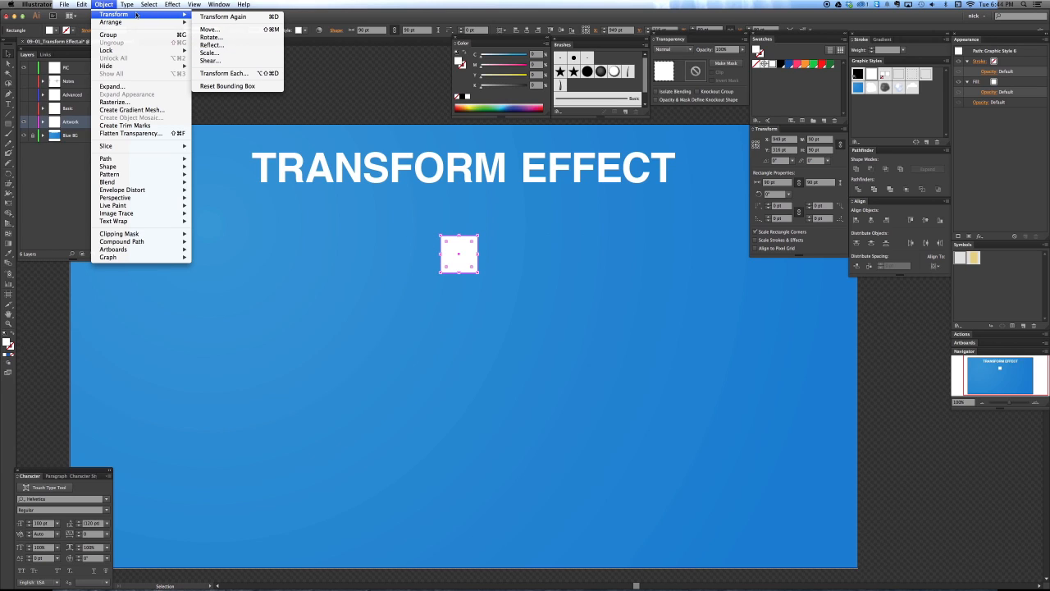
{"action": "left_click", "coordinate": [223, 53]}
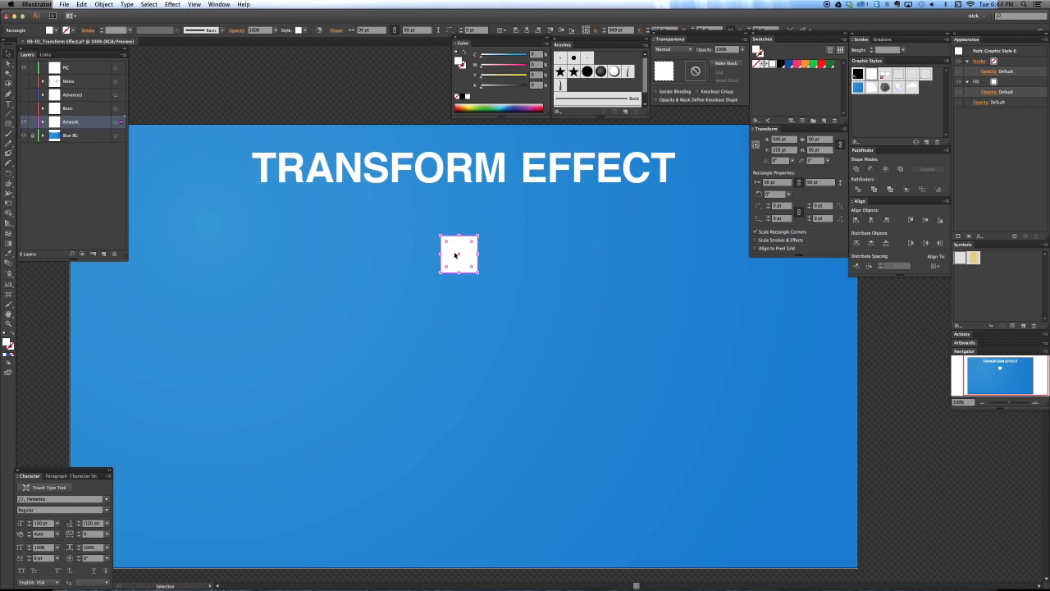
- Start a Distort & Transform > Transform effect on the white square and turn on its preview
{"action": "left_click", "coordinate": [174, 5]}
{"action": "left_click", "coordinate": [174, 5]}
{"action": "left_click", "coordinate": [176, 5]}
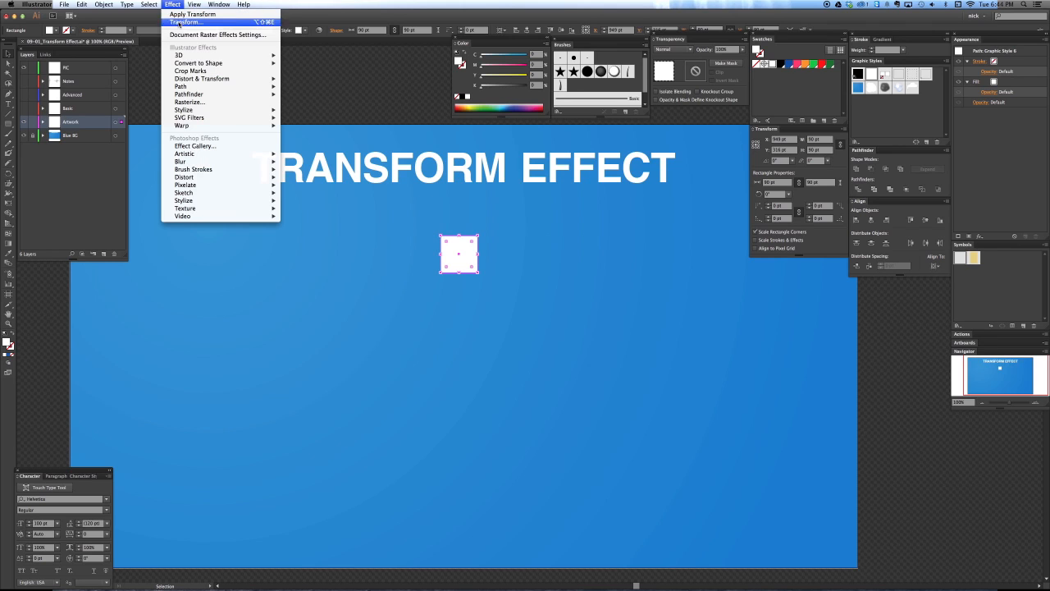
{"action": "mouse_move", "coordinate": [189, 80]}
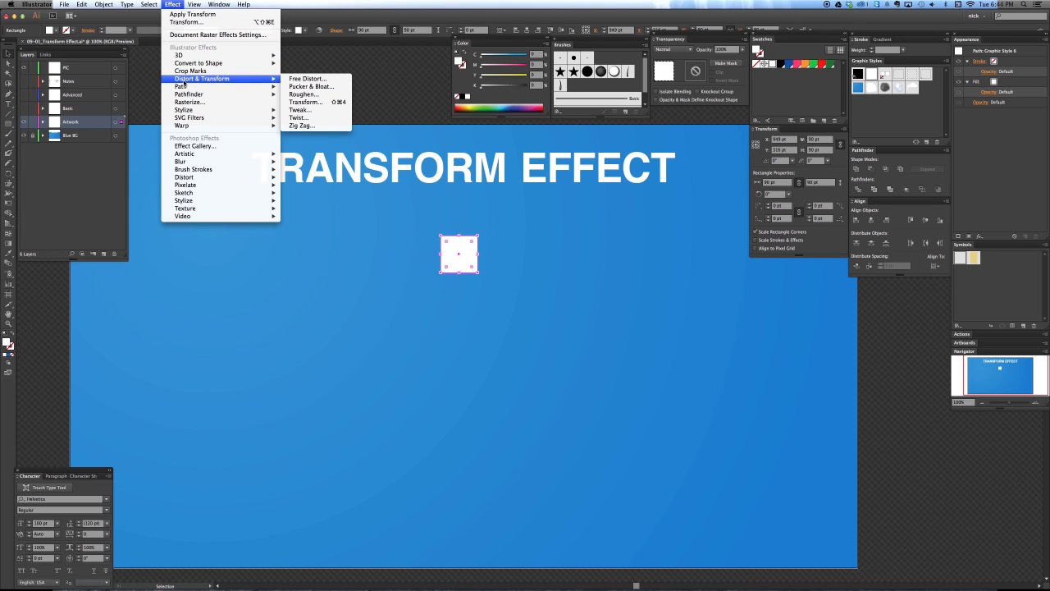
{"action": "left_click", "coordinate": [341, 102]}
{"action": "left_click_drag", "start_coordinate": [351, 198], "coordinate": [277, 188]}
{"action": "left_click", "coordinate": [218, 360]}
- Set the Transform effect's horizontal and vertical scale to 100%
{"action": "left_click", "coordinate": [322, 175]}
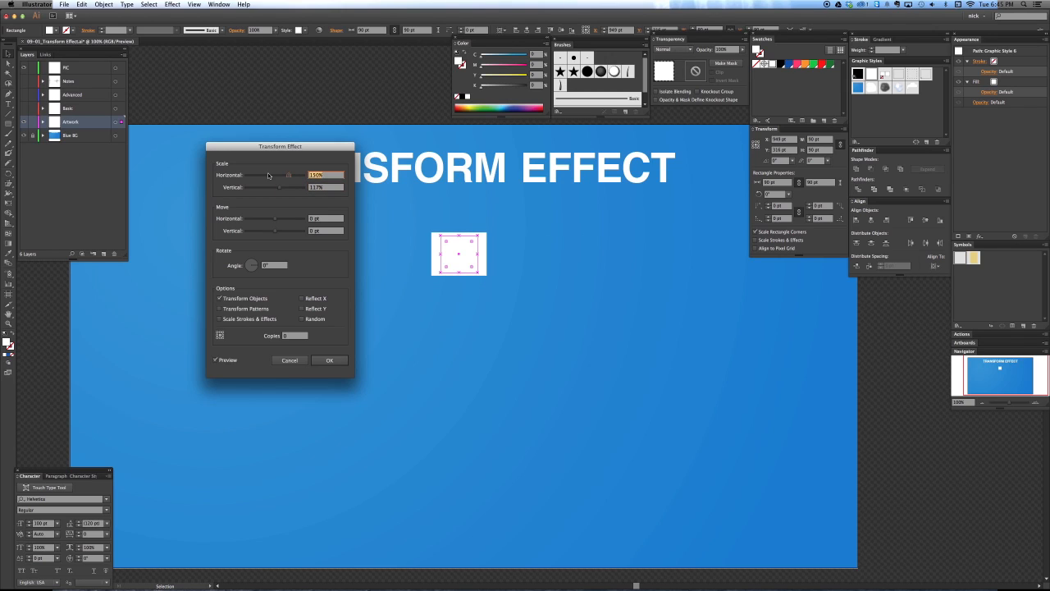
{"action": "type", "text": "100"}
{"action": "key", "text": "Tab"}
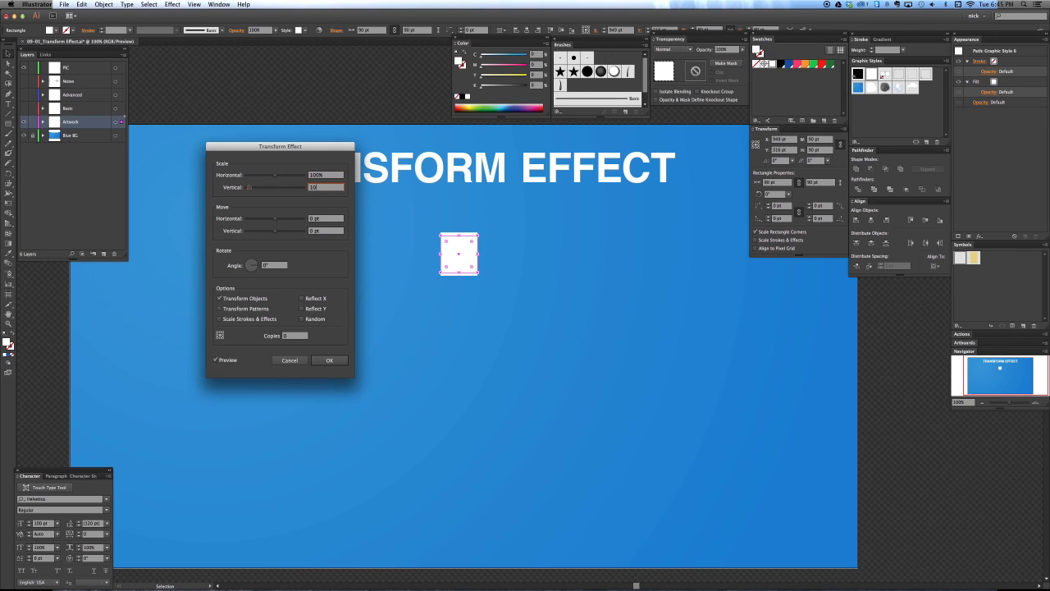
{"action": "type", "text": "100"}
{"action": "key", "text": "Tab"}
- Set the effect's move distance to about 49 pt horizontally and about 20 pt vertically
{"action": "left_click_drag", "start_coordinate": [280, 215], "coordinate": [283, 218]}
{"action": "left_click", "coordinate": [279, 266]}
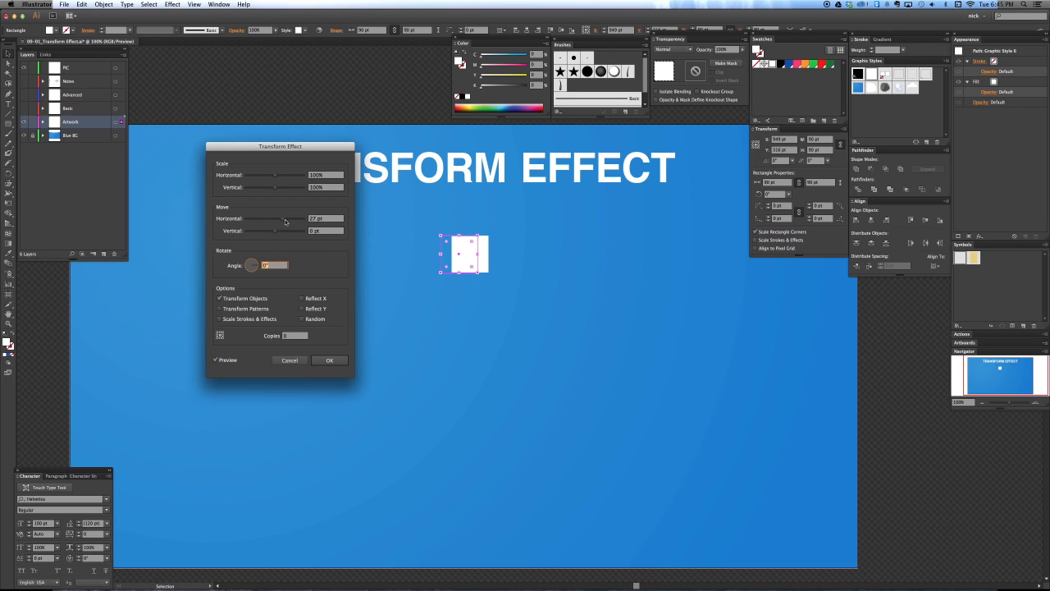
{"action": "left_click_drag", "start_coordinate": [284, 220], "coordinate": [281, 231]}
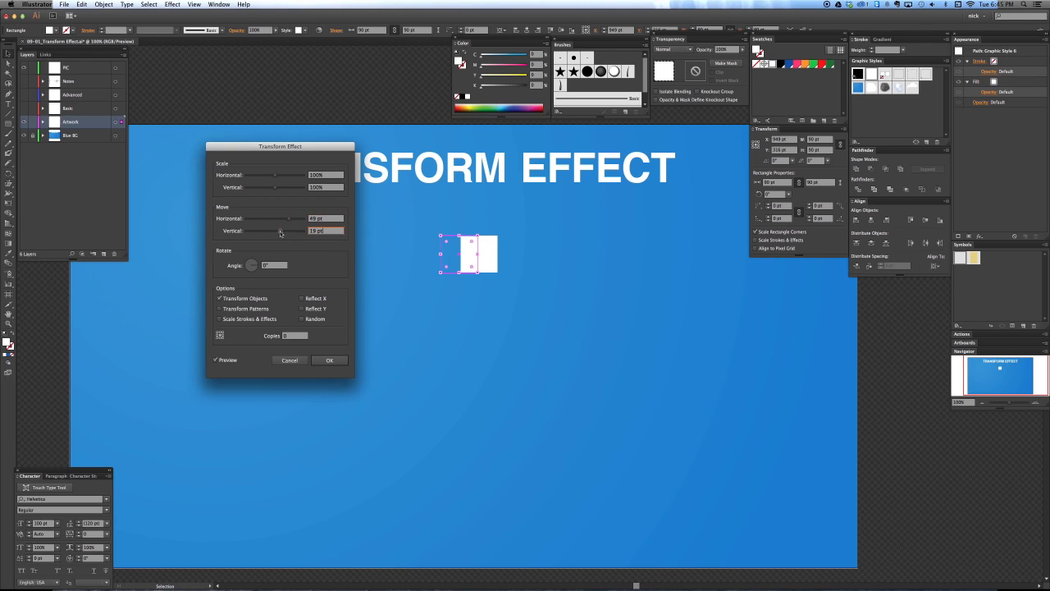
- Set the effect's rotation angle to 20°, apply the Transform effect, and deselect the square
{"action": "key", "text": "Tab"}
{"action": "key", "text": "shift+Up"}
{"action": "key", "text": "shift+Up"}
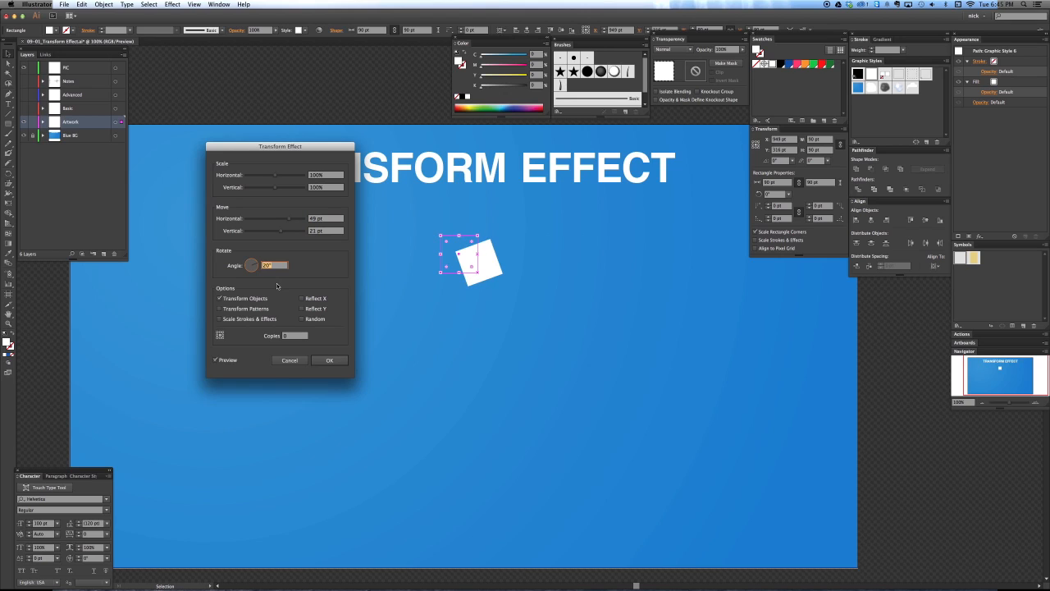
{"action": "left_click", "coordinate": [323, 360]}
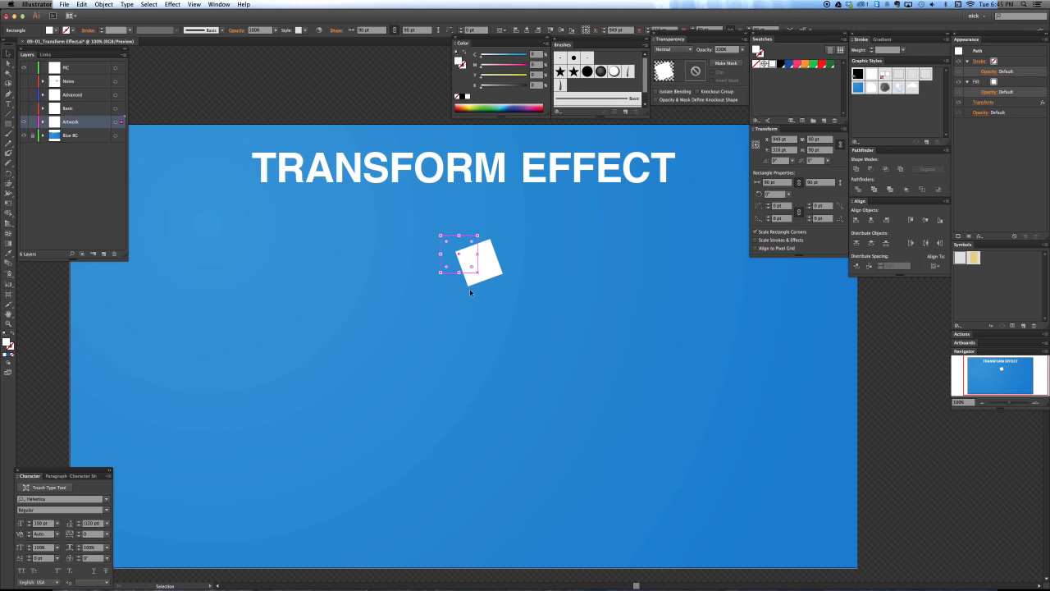
{"action": "left_click", "coordinate": [517, 282]}
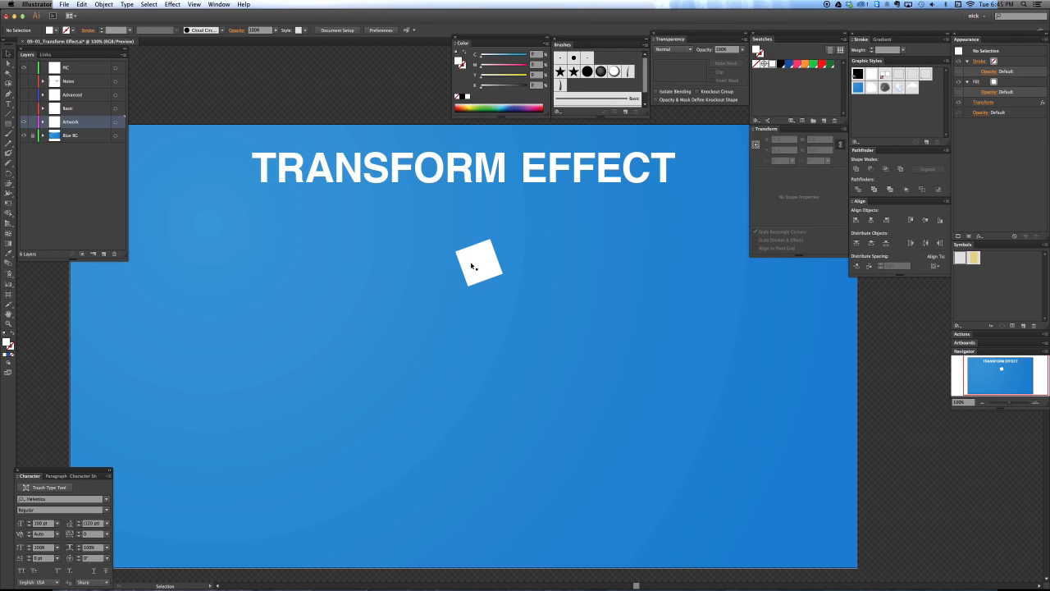
- Compare the transformed square with its underlying path in Outline view, and return to the normal preview
{"action": "left_click", "coordinate": [469, 264]}
{"action": "left_click", "coordinate": [497, 309]}
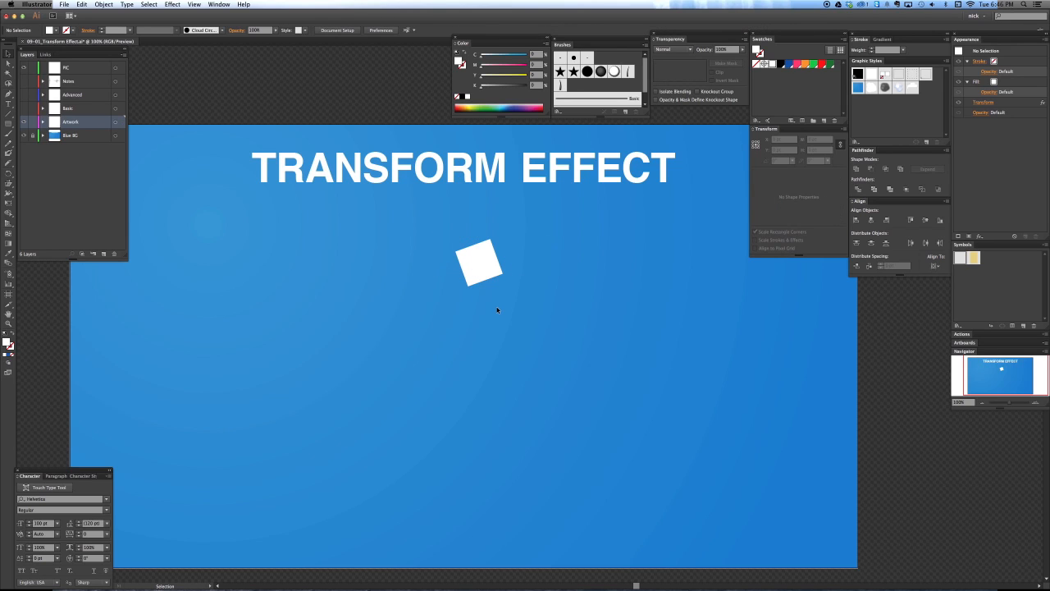
{"action": "left_click", "coordinate": [469, 261]}
{"action": "key", "text": "a"}
{"action": "key", "text": "super+y"}
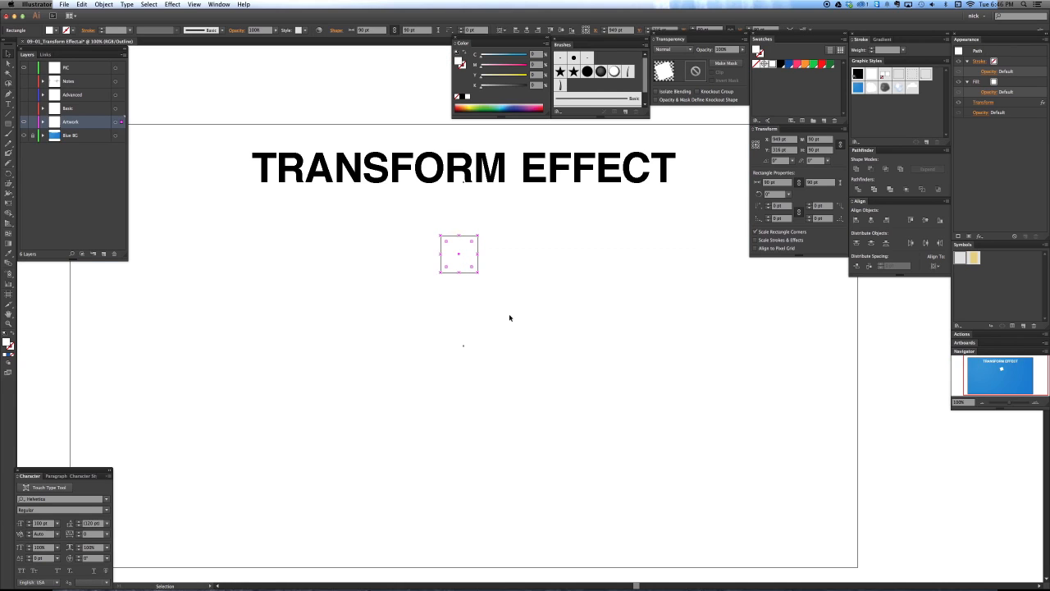
{"action": "left_click", "coordinate": [509, 315]}
{"action": "key", "text": "a"}
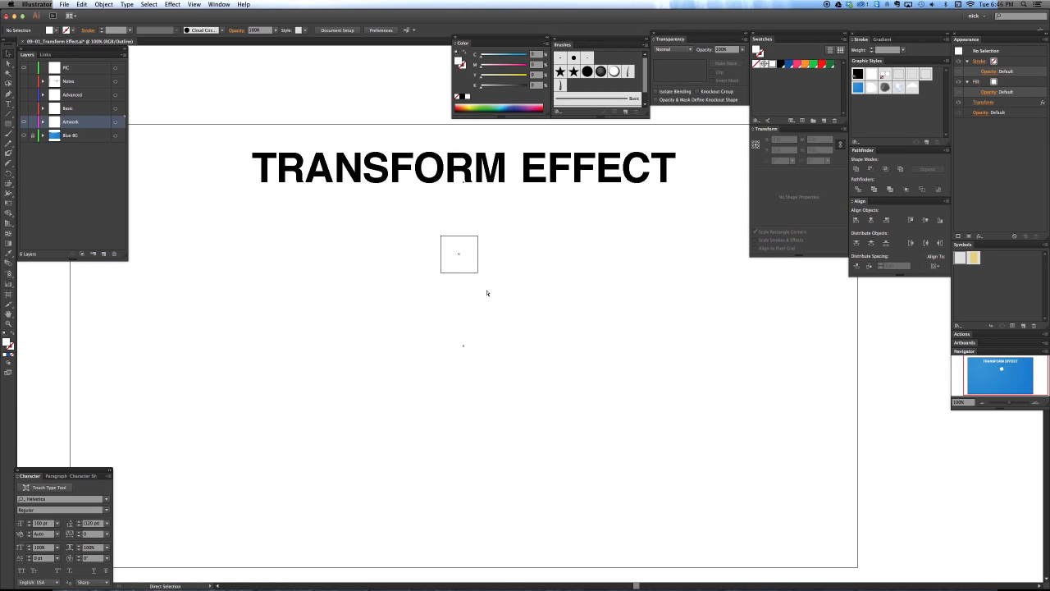
{"action": "key", "text": "v"}
{"action": "key", "text": "super+y"}
- Reopen the square's Transform effect, preview a horizontal move of about -47 pt, and cancel the change
{"action": "left_click", "coordinate": [461, 254]}
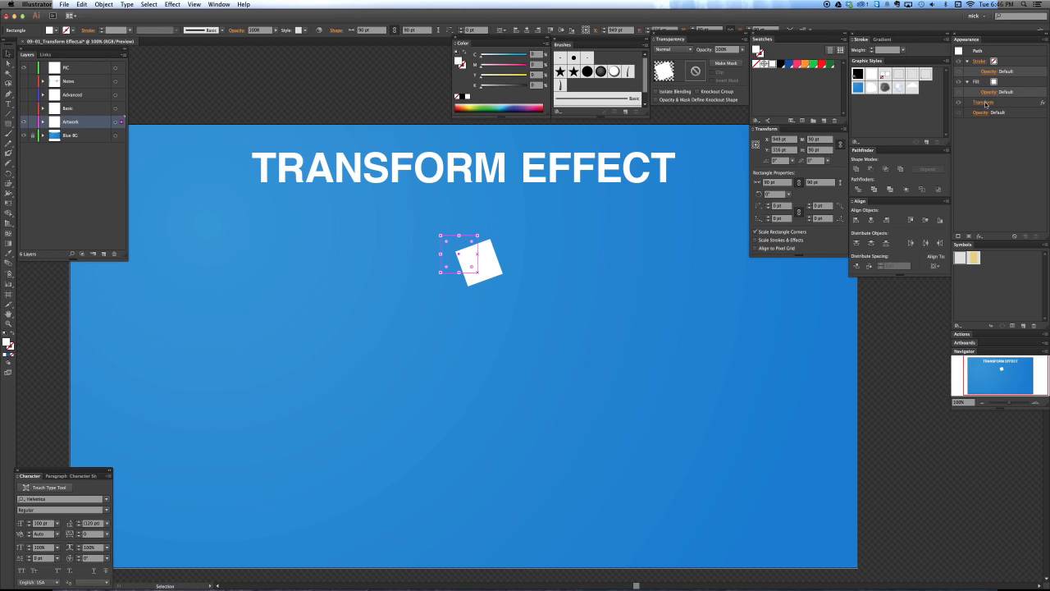
{"action": "double_click", "coordinate": [984, 103]}
{"action": "left_click", "coordinate": [216, 359]}
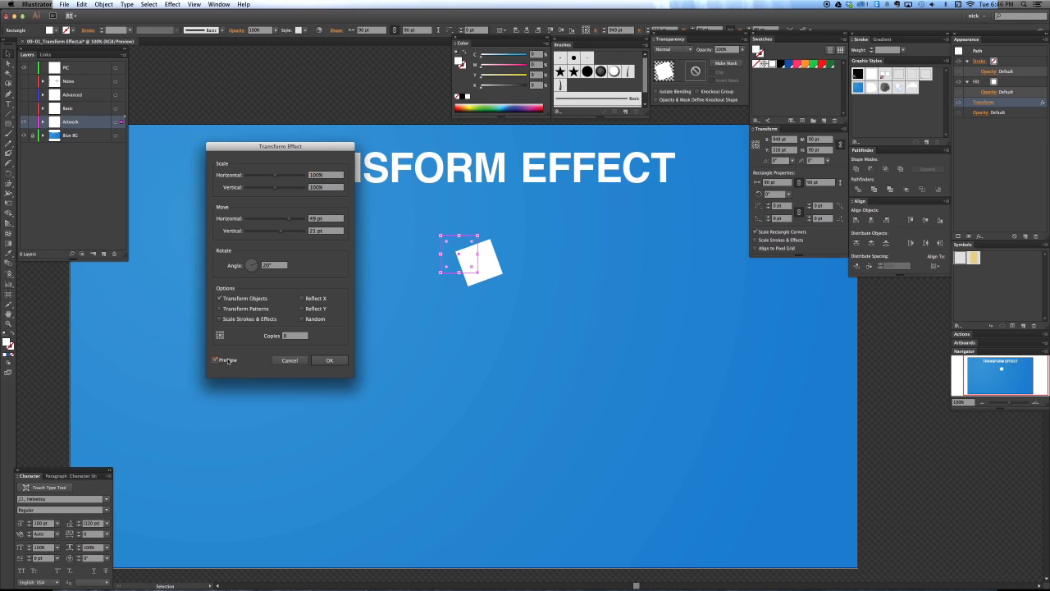
{"action": "left_click_drag", "start_coordinate": [287, 220], "coordinate": [261, 222]}
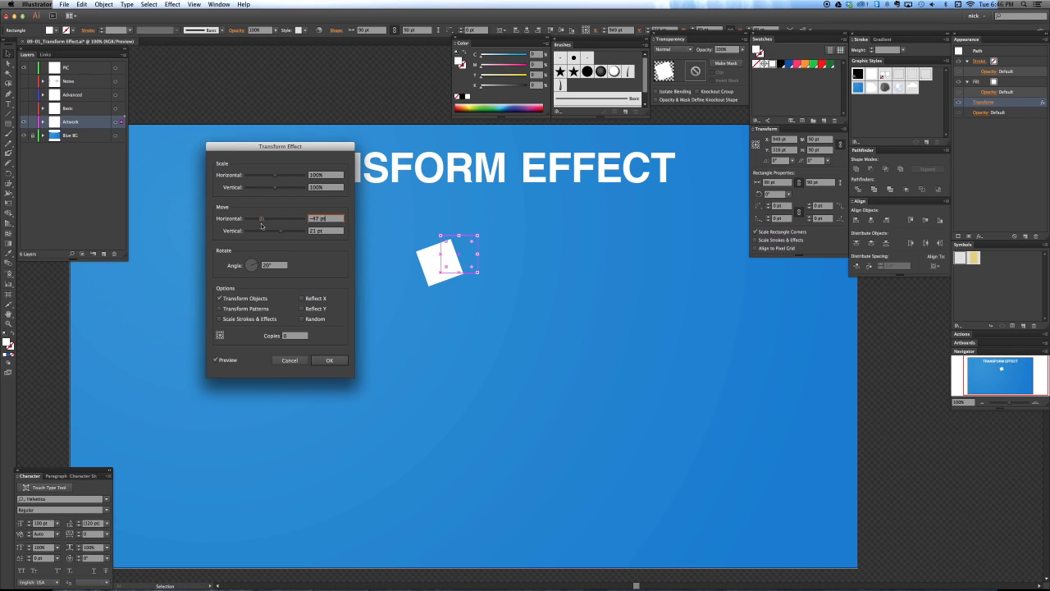
{"action": "left_click", "coordinate": [286, 361]}
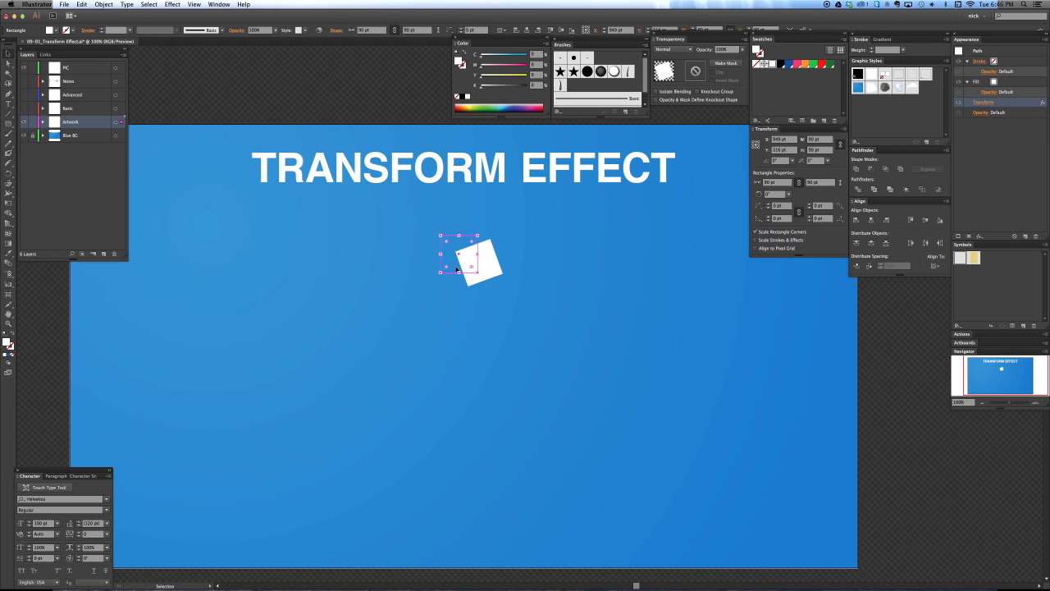
- Delete the demonstration square, show the Basic layer and make it the active layer
{"action": "left_click", "coordinate": [256, 279]}
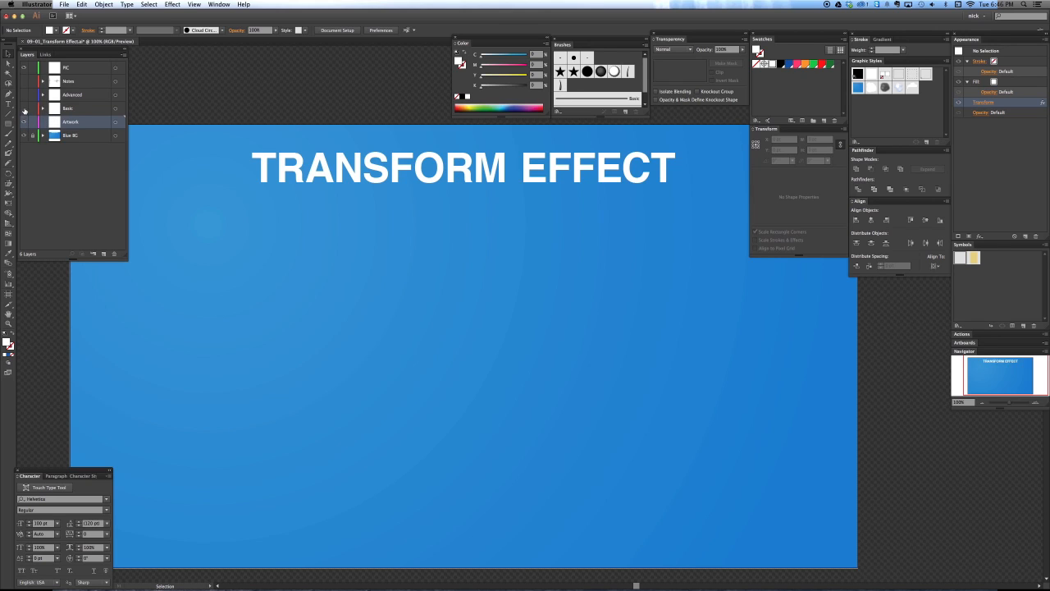
{"action": "left_click", "coordinate": [23, 109]}
{"action": "left_click", "coordinate": [73, 109]}
{"action": "left_click_drag", "start_coordinate": [213, 173], "coordinate": [367, 314]}
{"action": "key", "text": "v"}
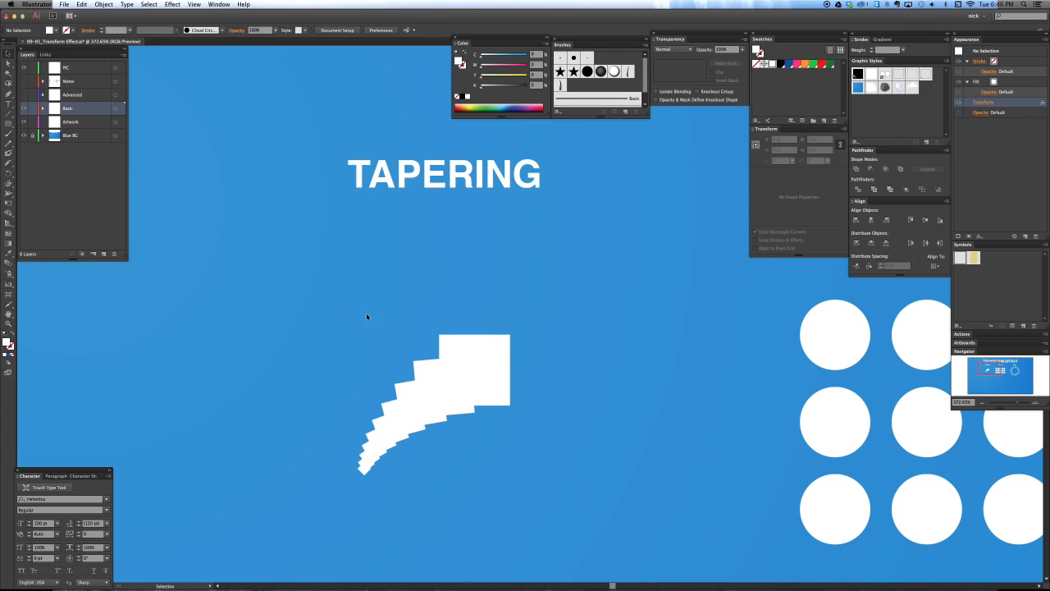
{"action": "left_click_drag", "start_coordinate": [407, 349], "coordinate": [432, 295]}
- Open the Transform effect on the Tapering square and examine its copies, scale, move and rotation settings
{"action": "left_click", "coordinate": [476, 342]}
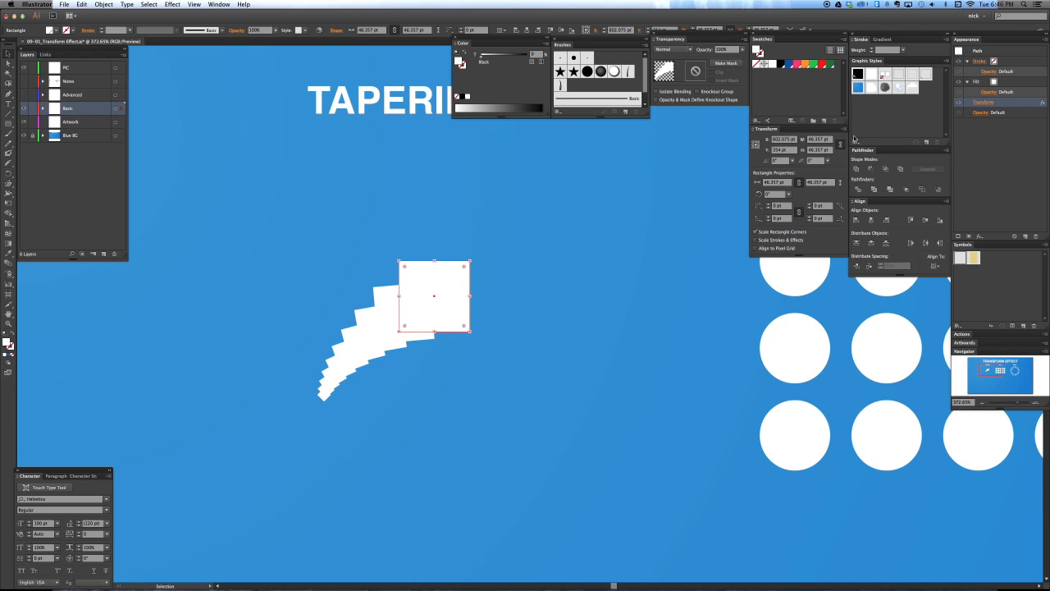
{"action": "left_click", "coordinate": [984, 103]}
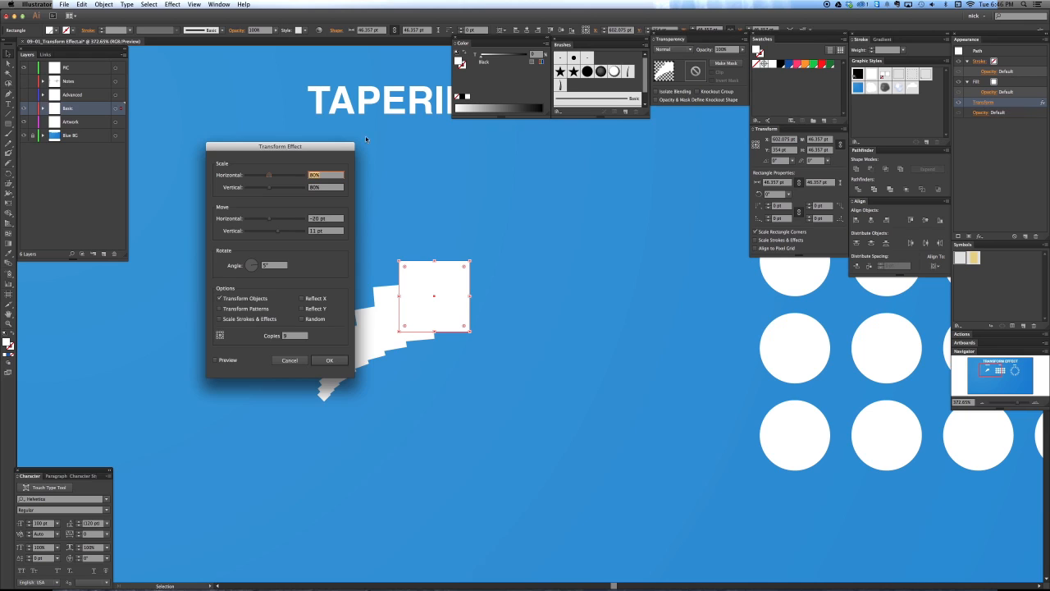
{"action": "left_click_drag", "start_coordinate": [308, 148], "coordinate": [240, 153]}
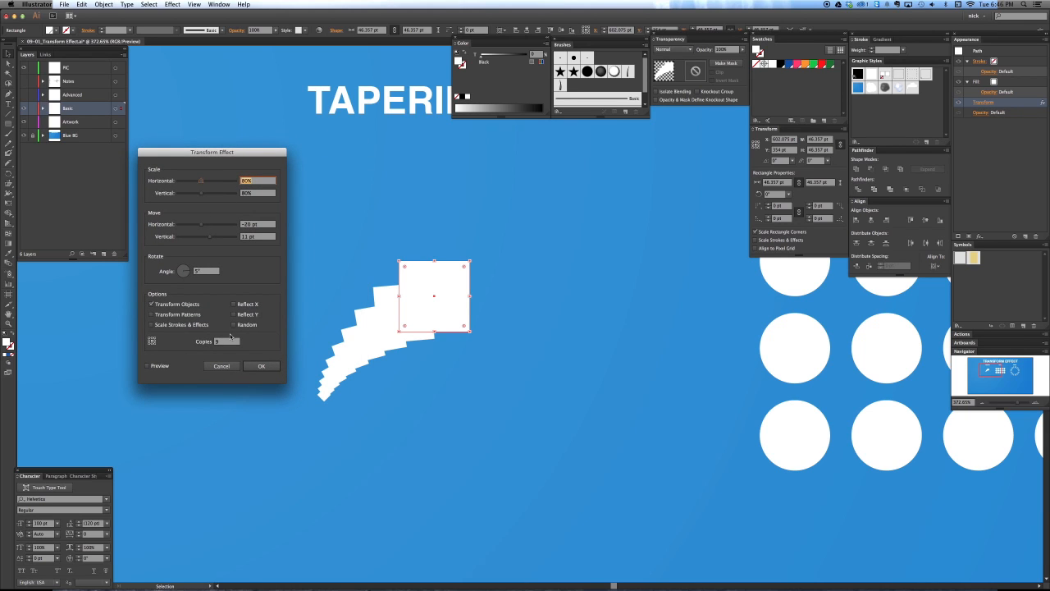
{"action": "left_click", "coordinate": [202, 342]}
{"action": "key", "text": "Tab"}
{"action": "left_click", "coordinate": [258, 224]}
{"action": "key", "text": "Tab"}
{"action": "key", "text": "Tab"}
- Turn on the effect preview and set the Tapering square's horizontal move to -28 pt
{"action": "left_click", "coordinate": [160, 366]}
{"action": "left_click", "coordinate": [267, 223]}
{"action": "key", "text": "Down"}
{"action": "key", "text": "Down"}
{"action": "key", "text": "Down"}
{"action": "key", "text": "Down"}
{"action": "key", "text": "Down"}
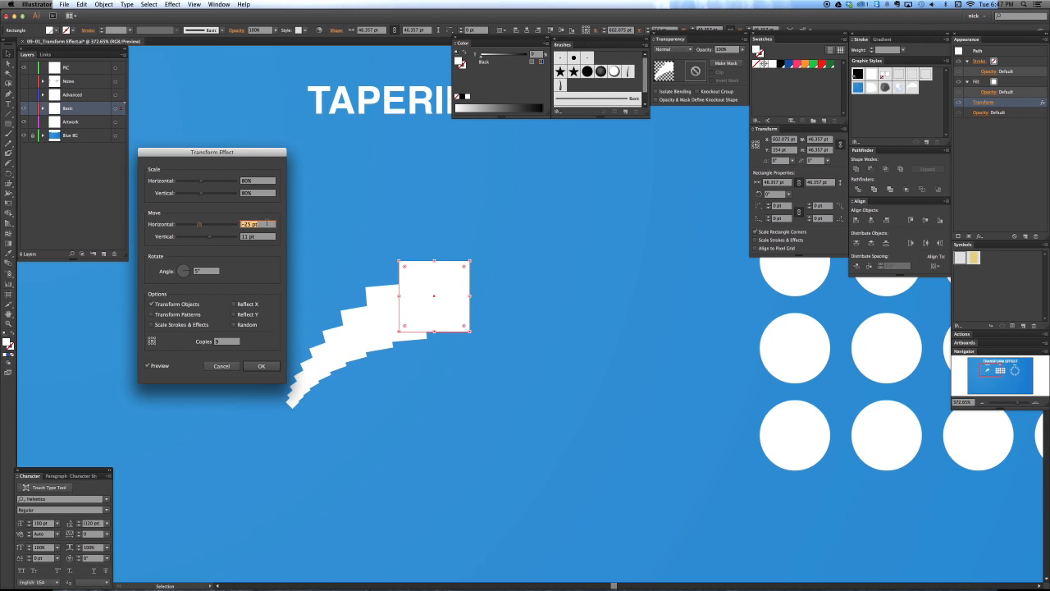
{"action": "key", "text": "Down"}
{"action": "key", "text": "Down"}
{"action": "key", "text": "Down"}
{"action": "left_click_drag", "start_coordinate": [266, 201], "coordinate": [219, 108]}
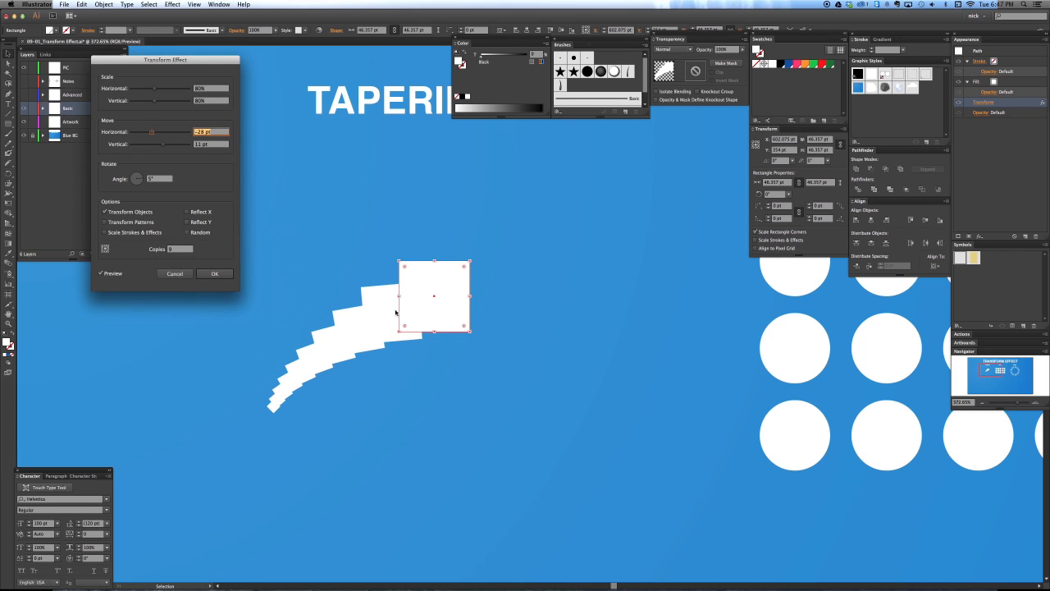
{"action": "key", "text": "Down"}
{"action": "key", "text": "Up"}
- Set the rotation angle of the Tapering square's Transform effect to 24°
{"action": "left_click_drag", "start_coordinate": [163, 179], "coordinate": [135, 182]}
{"action": "key", "text": "Up"}
{"action": "key", "text": "Up"}
{"action": "key", "text": "Up"}
{"action": "key", "text": "Up"}
{"action": "key", "text": "Up"}
{"action": "key", "text": "Up"}
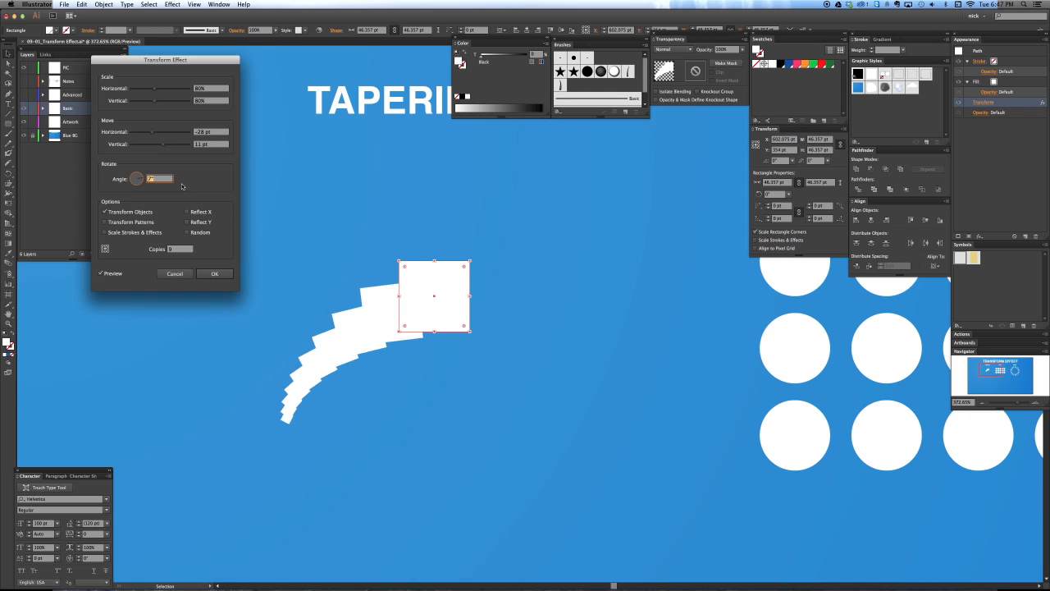
{"action": "key", "text": "Up"}
{"action": "key", "text": "Up"}
{"action": "key", "text": "Up"}
{"action": "key", "text": "Up"}
{"action": "key", "text": "Up"}
{"action": "key", "text": "Up"}
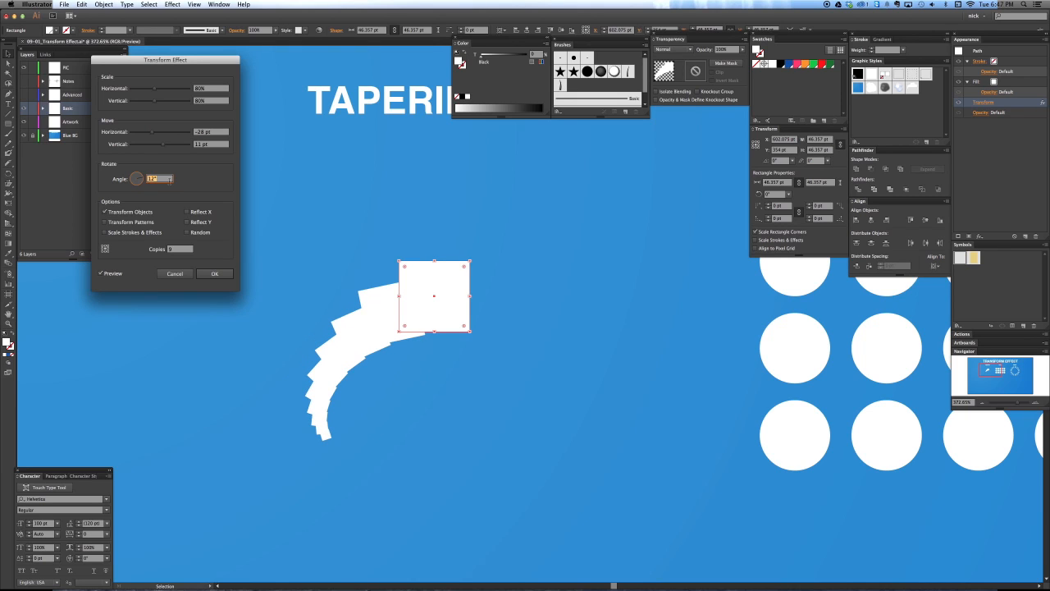
{"action": "key", "text": "Up"}
{"action": "key", "text": "Up"}
{"action": "key", "text": "Up"}
{"action": "key", "text": "Up"}
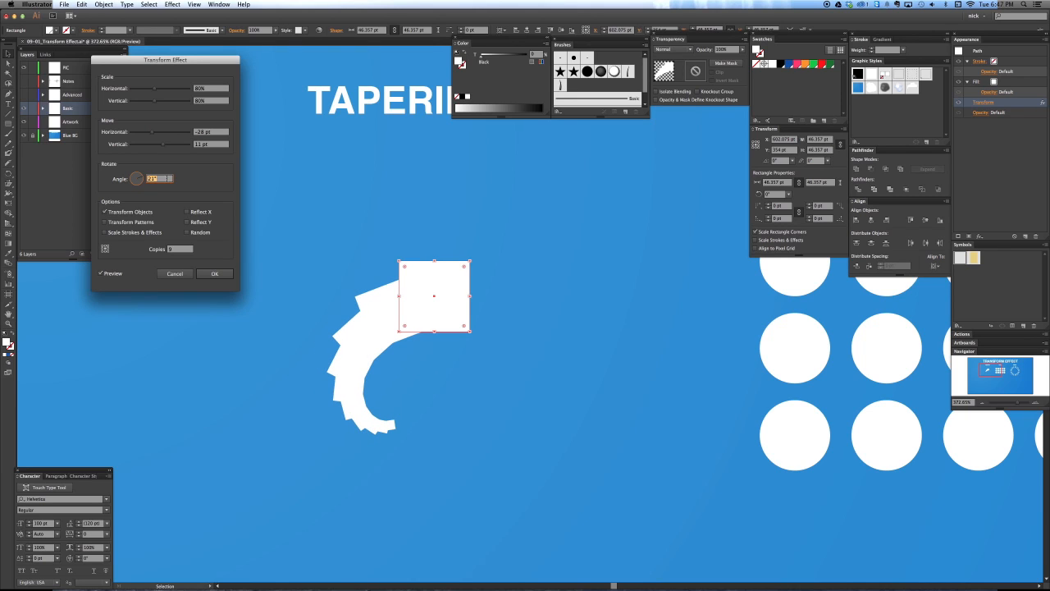
{"action": "key", "text": "Up"}
{"action": "key", "text": "Up"}
{"action": "key", "text": "Up"}
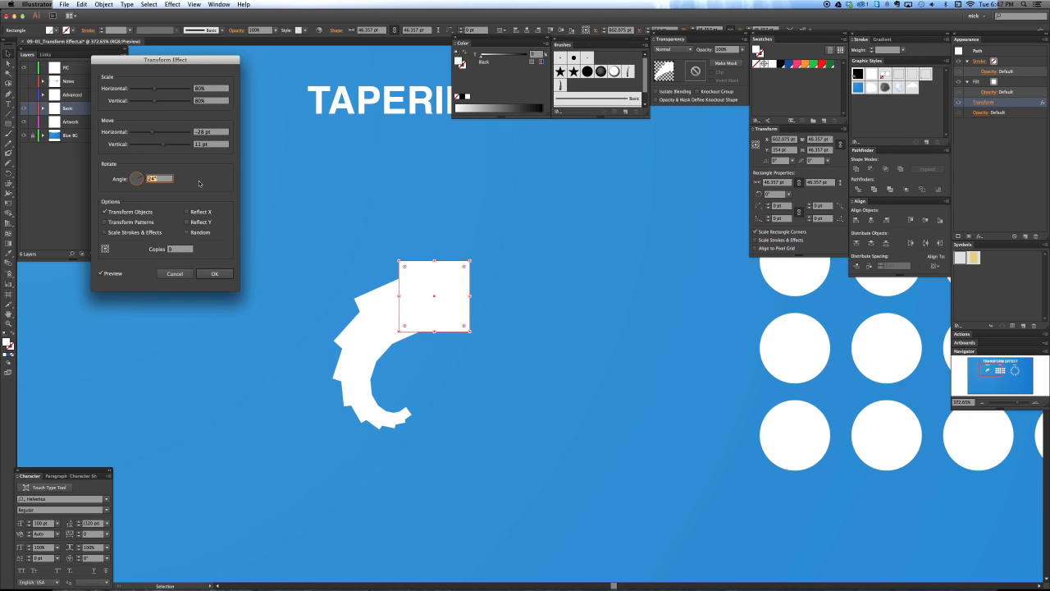
- Try a vertical move of 18 pt on the Tapering square, and cancel the Transform effect changes
{"action": "key", "text": "shift+Tab"}
{"action": "key", "text": "Up"}
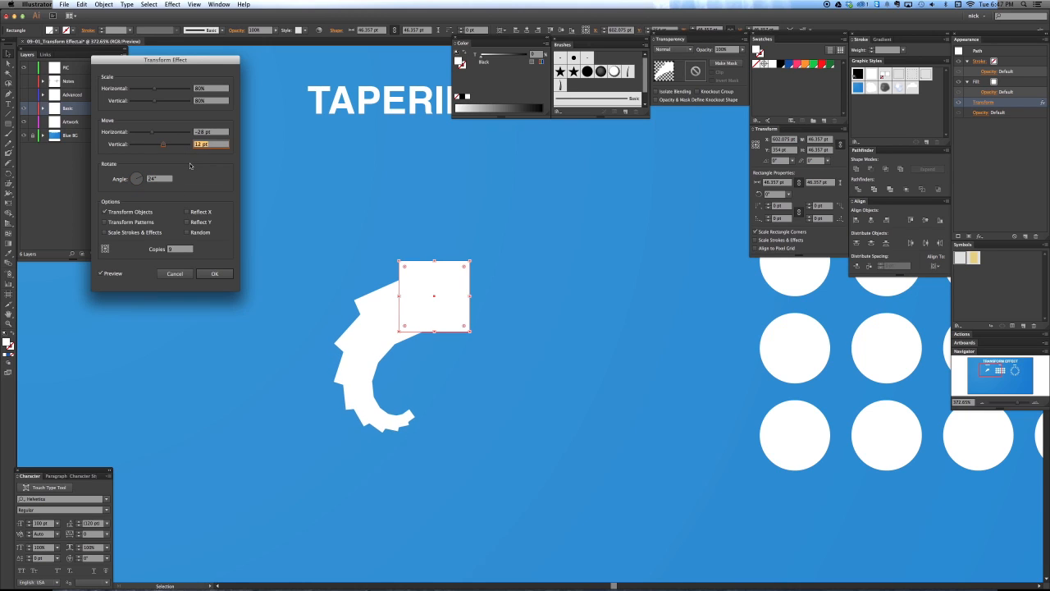
{"action": "key", "text": "Up"}
{"action": "key", "text": "Up"}
{"action": "key", "text": "Up"}
{"action": "key", "text": "Up"}
{"action": "key", "text": "Up"}
{"action": "key", "text": "Up"}
{"action": "key", "text": "Up"}
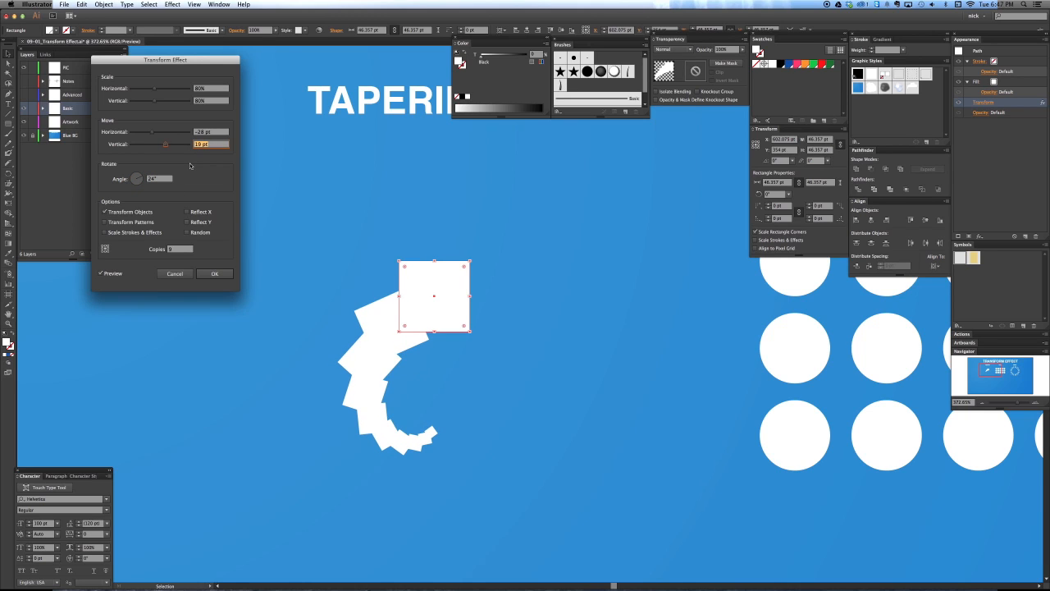
{"action": "key", "text": "Down"}
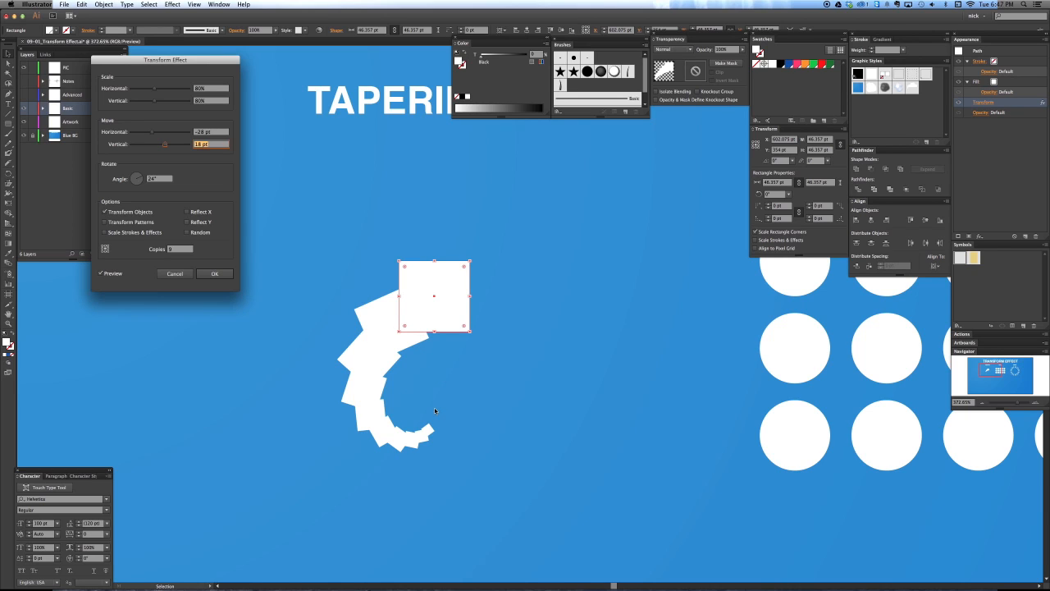
{"action": "left_click", "coordinate": [190, 273]}
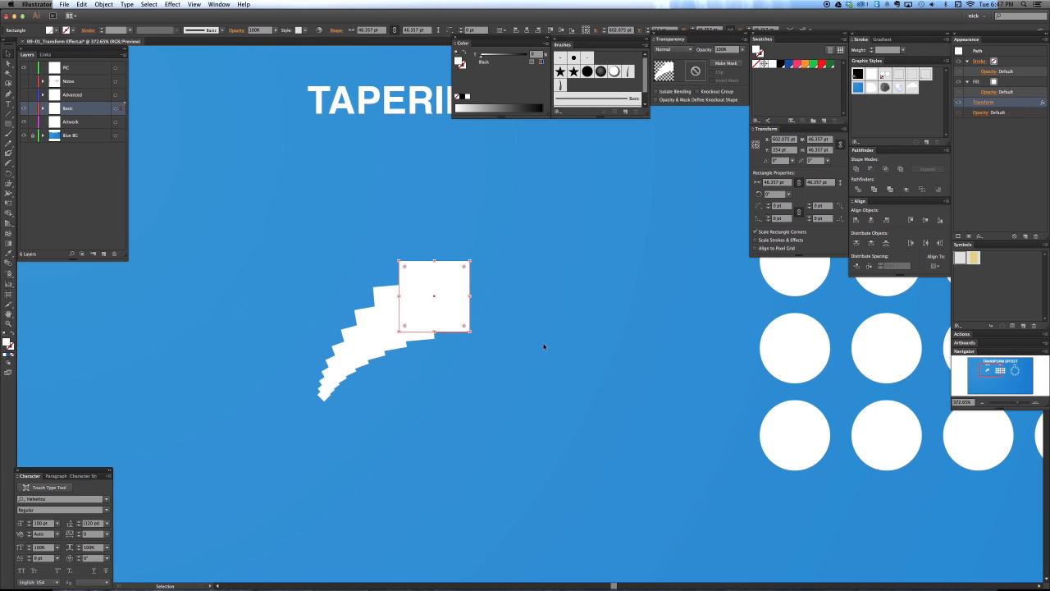
- Inspect the Linear circle grid in Outline view, select its source circle, and return to the normal preview
{"action": "left_click_drag", "start_coordinate": [587, 273], "coordinate": [577, 337]}
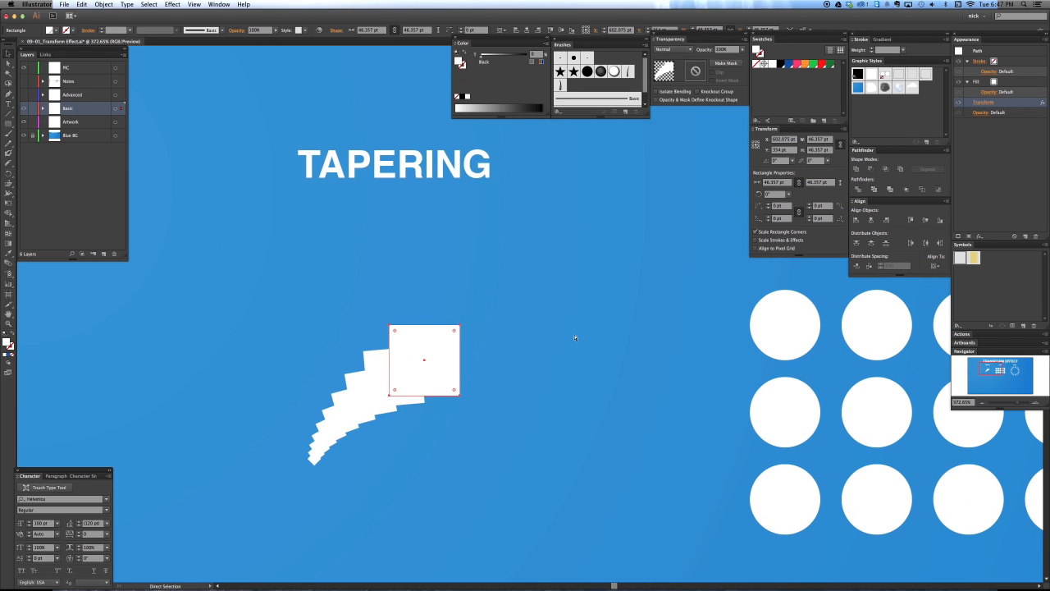
{"action": "key", "text": "super+minus"}
{"action": "left_click_drag", "start_coordinate": [669, 333], "coordinate": [462, 331]}
{"action": "left_click_drag", "start_coordinate": [633, 330], "coordinate": [493, 312]}
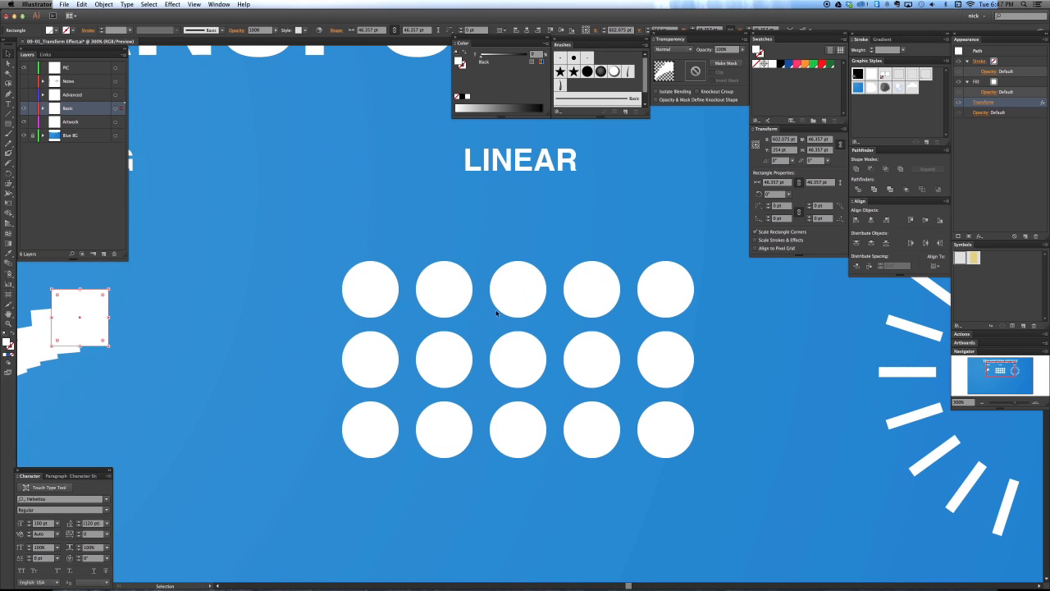
{"action": "scroll", "coordinate": [496, 313], "scroll_direction": "right", "scroll_amount": 3}
{"action": "scroll", "coordinate": [496, 313], "scroll_direction": "down", "scroll_amount": 1}
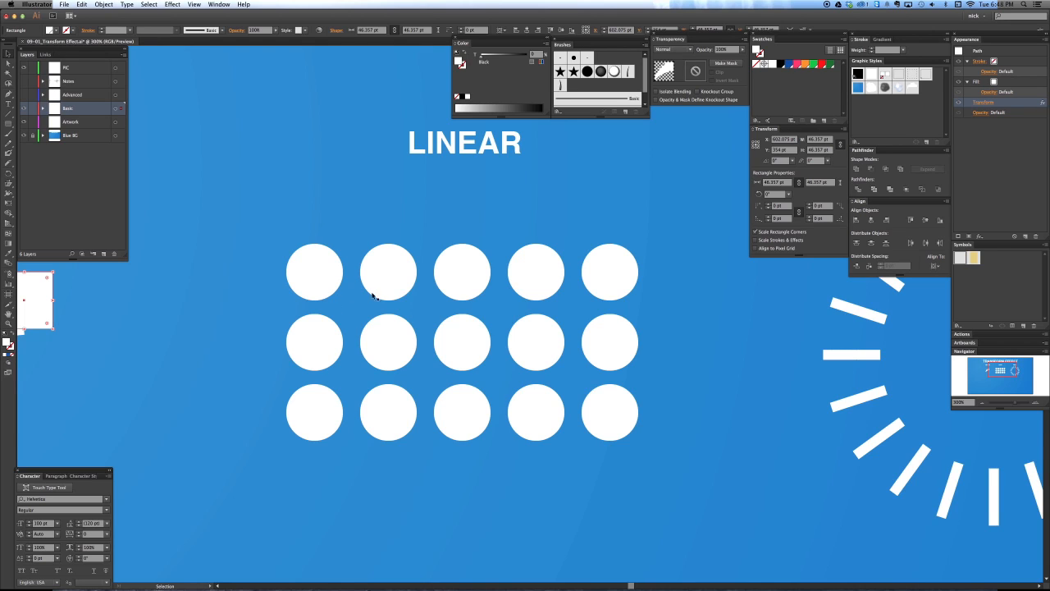
{"action": "key", "text": "ctrl+y"}
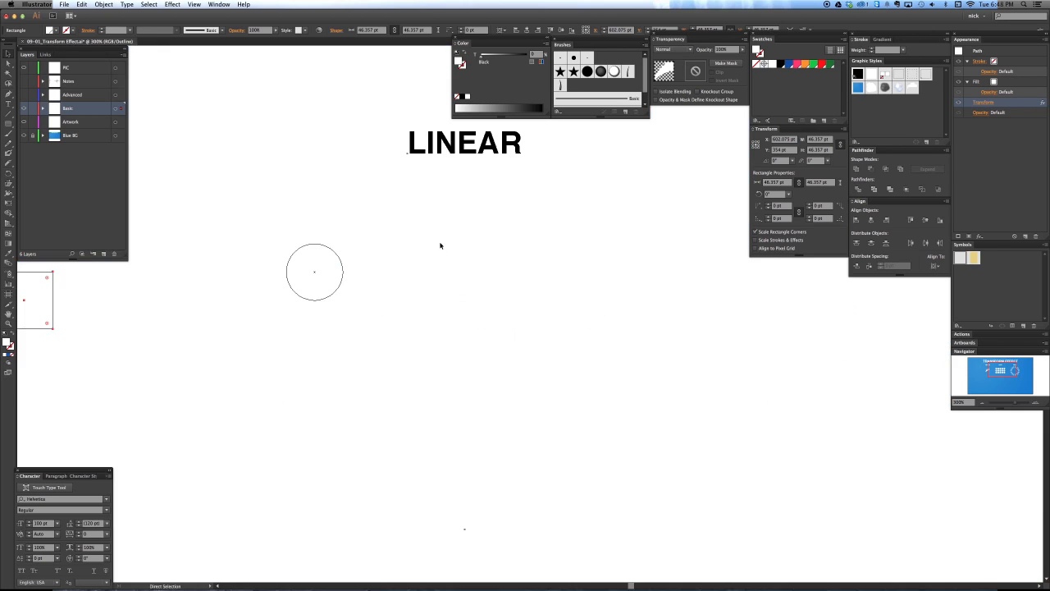
{"action": "left_click_drag", "start_coordinate": [380, 238], "coordinate": [322, 287]}
{"action": "key", "text": "ctrl+y"}
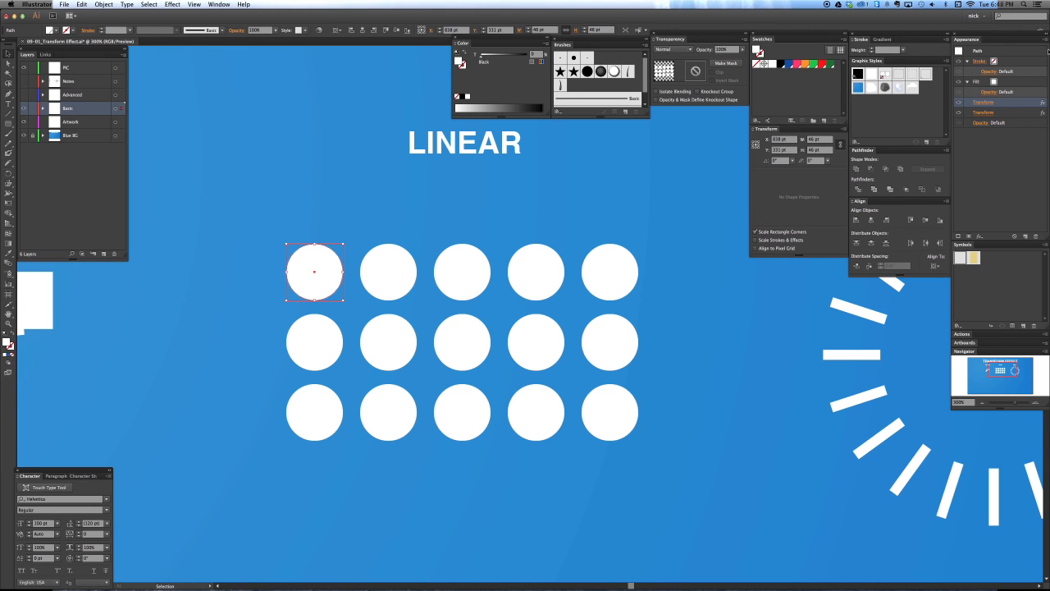
- Examine the copies and horizontal move of the circle's first Transform effect, and close it without changes
{"action": "left_click", "coordinate": [984, 102]}
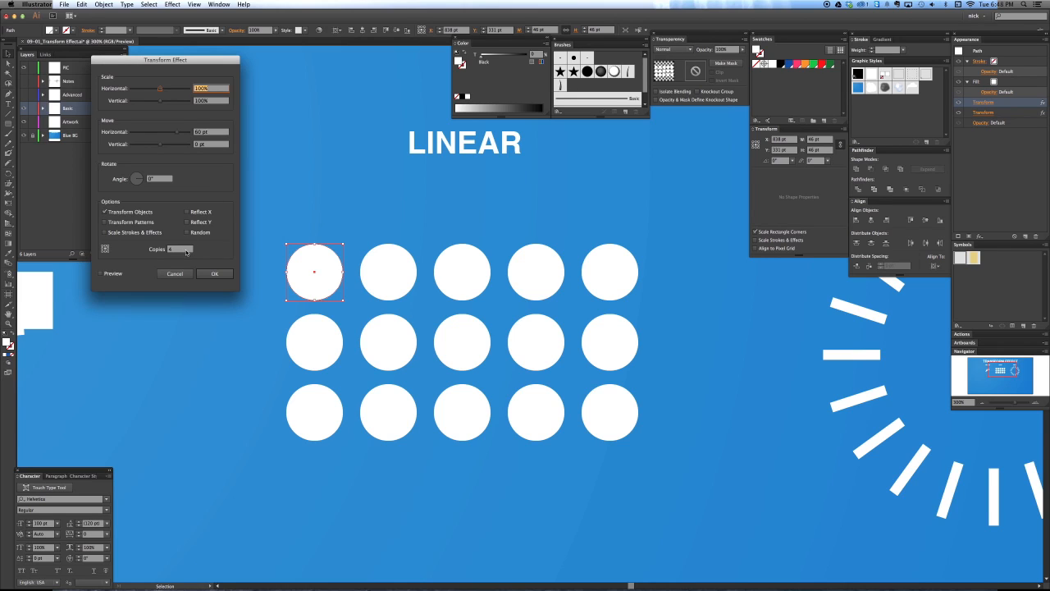
{"action": "left_click_drag", "start_coordinate": [189, 248], "coordinate": [147, 251]}
{"action": "left_click", "coordinate": [100, 273]}
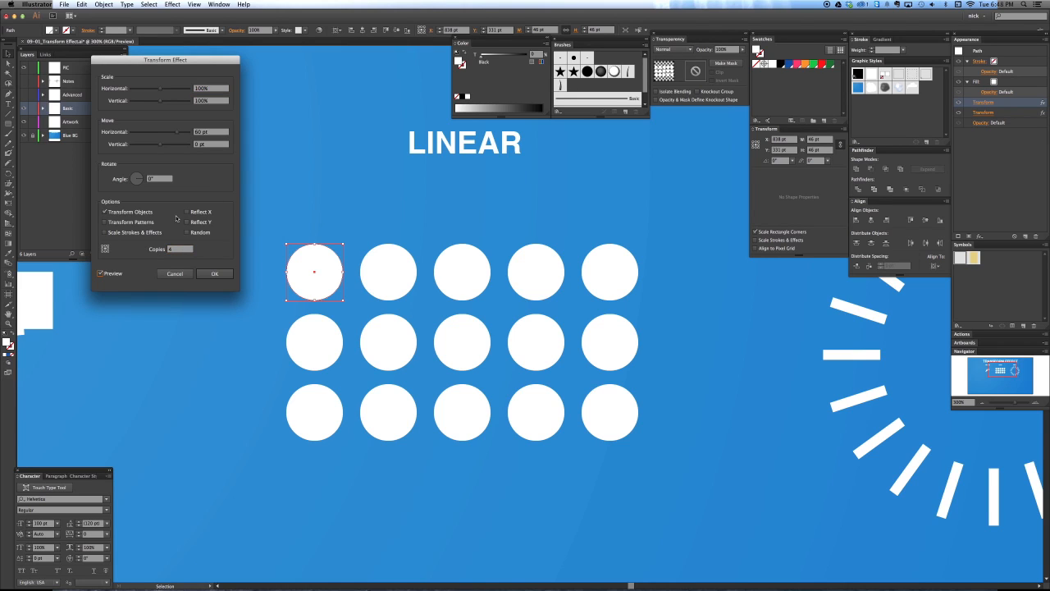
{"action": "left_click", "coordinate": [212, 136]}
{"action": "left_click", "coordinate": [174, 275]}
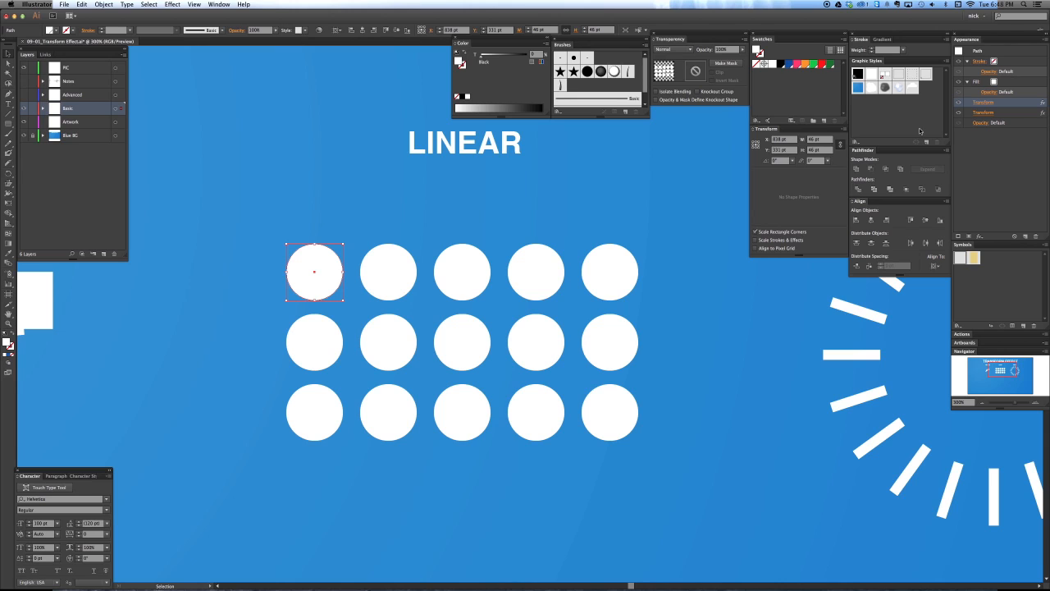
- Look up where Transform is found among the Distort & Transform effects, without applying it
{"action": "left_click", "coordinate": [172, 4]}
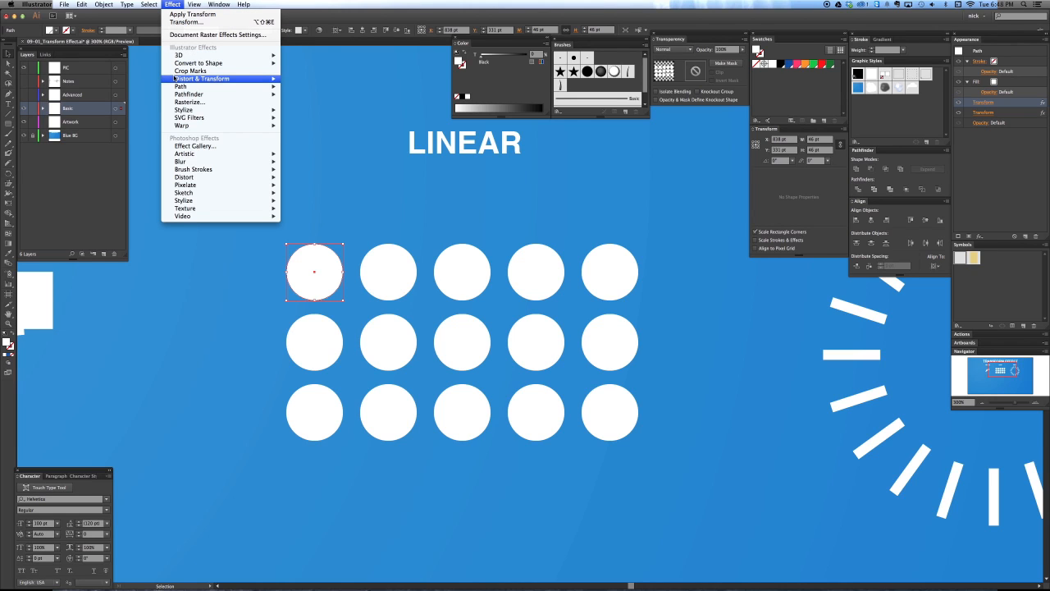
{"action": "mouse_move", "coordinate": [230, 78]}
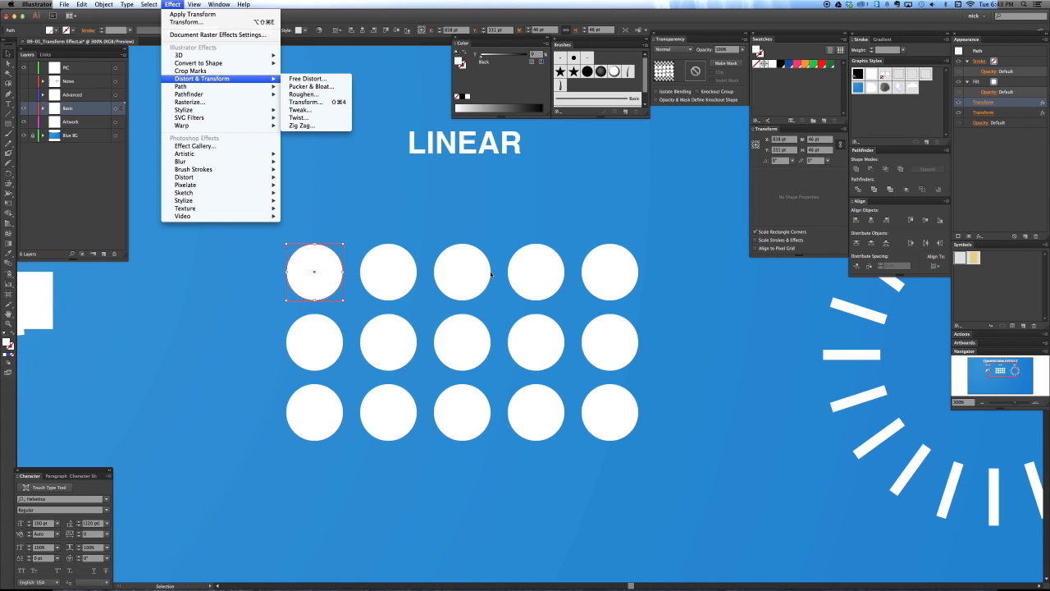
{"action": "key", "text": "Escape"}
- Set the circle's second Transform effect, which moves it vertically, to 5 copies with preview on, and apply it
{"action": "left_click", "coordinate": [1022, 114]}
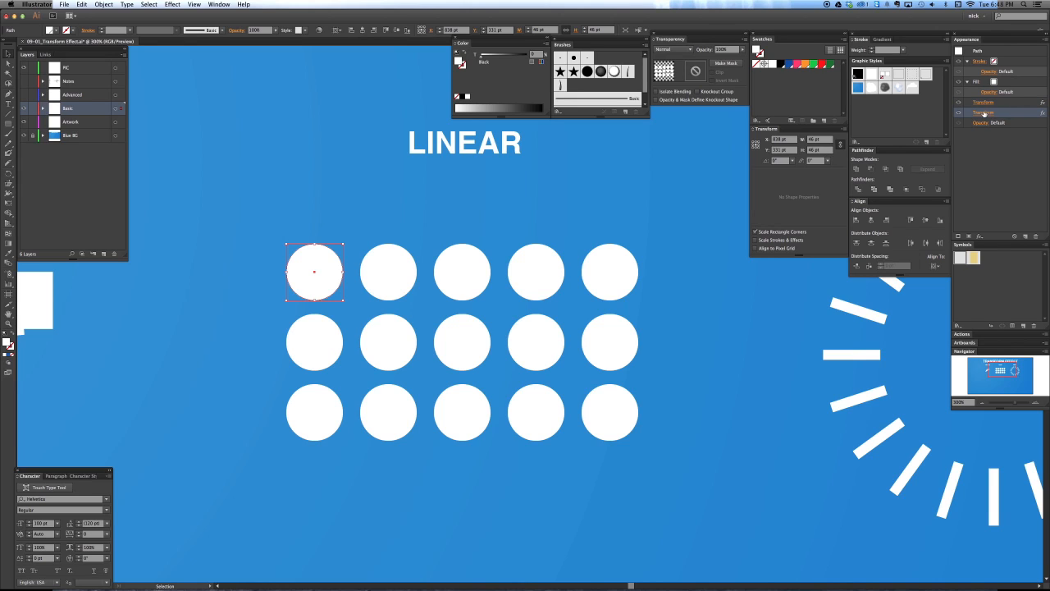
{"action": "left_click", "coordinate": [984, 112]}
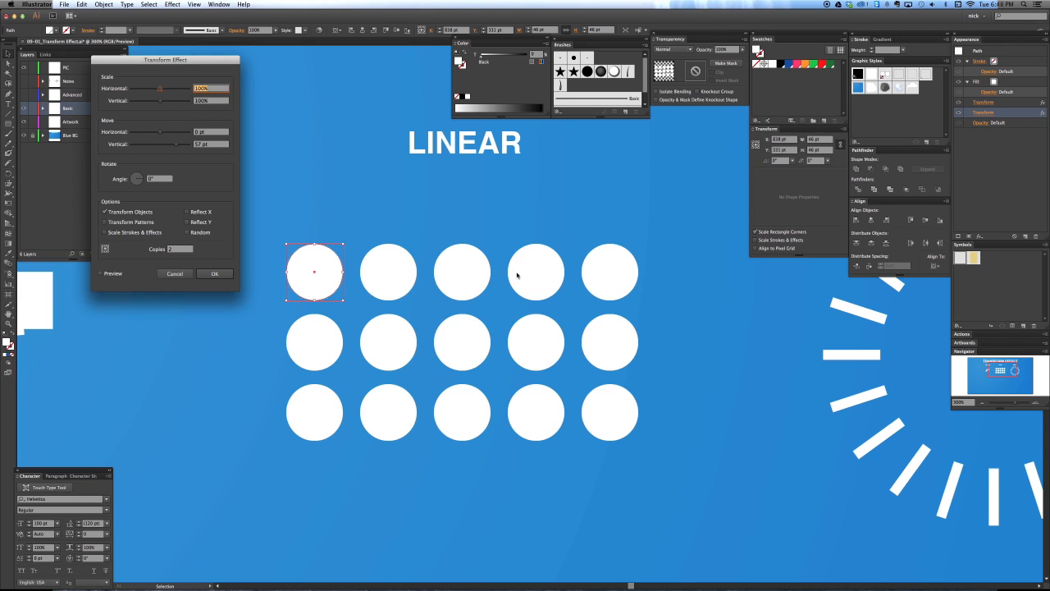
{"action": "left_click", "coordinate": [210, 145]}
{"action": "left_click", "coordinate": [182, 254]}
{"action": "left_click", "coordinate": [118, 273]}
{"action": "left_click", "coordinate": [188, 251]}
{"action": "key", "text": "Up"}
{"action": "key", "text": "Up"}
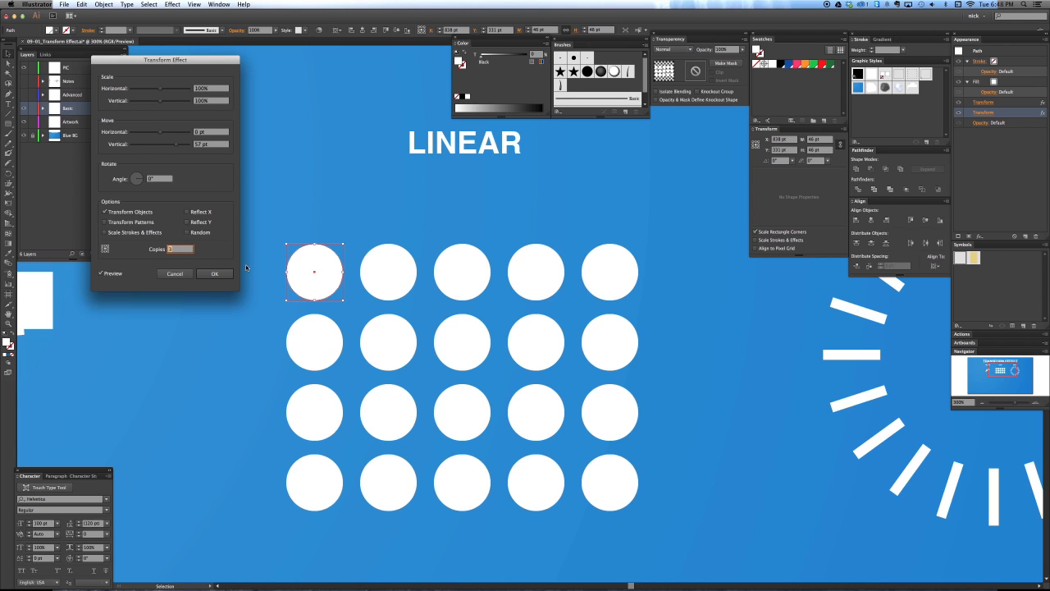
{"action": "left_click", "coordinate": [214, 273]}
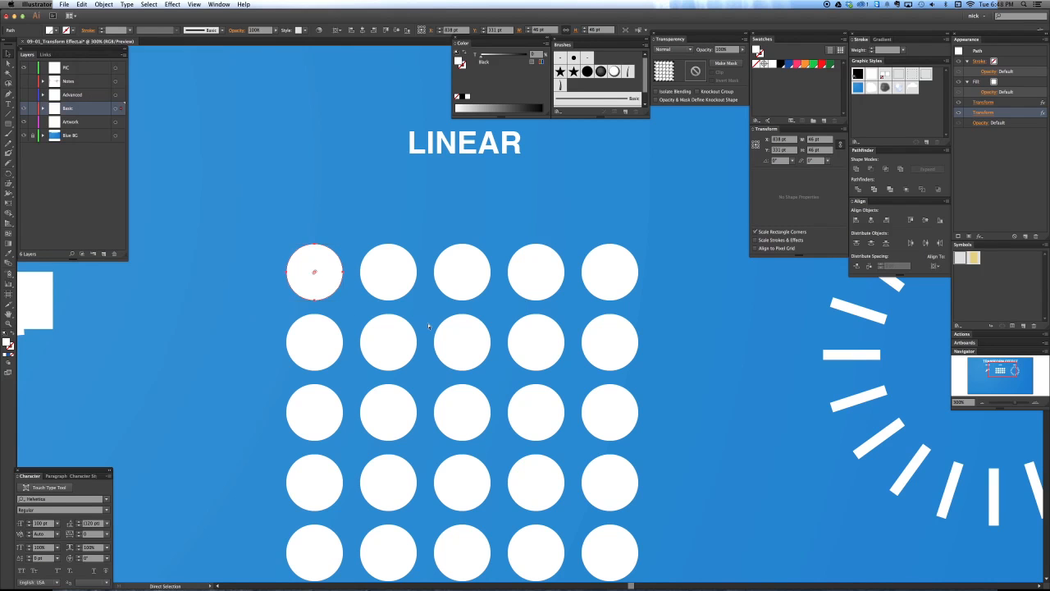
- Edit the circle's second Transform effect with preview on, setting 6 copies and a vertical move of 61 pt
{"action": "key", "text": "super+minus"}
{"action": "left_click_drag", "start_coordinate": [488, 344], "coordinate": [526, 296]}
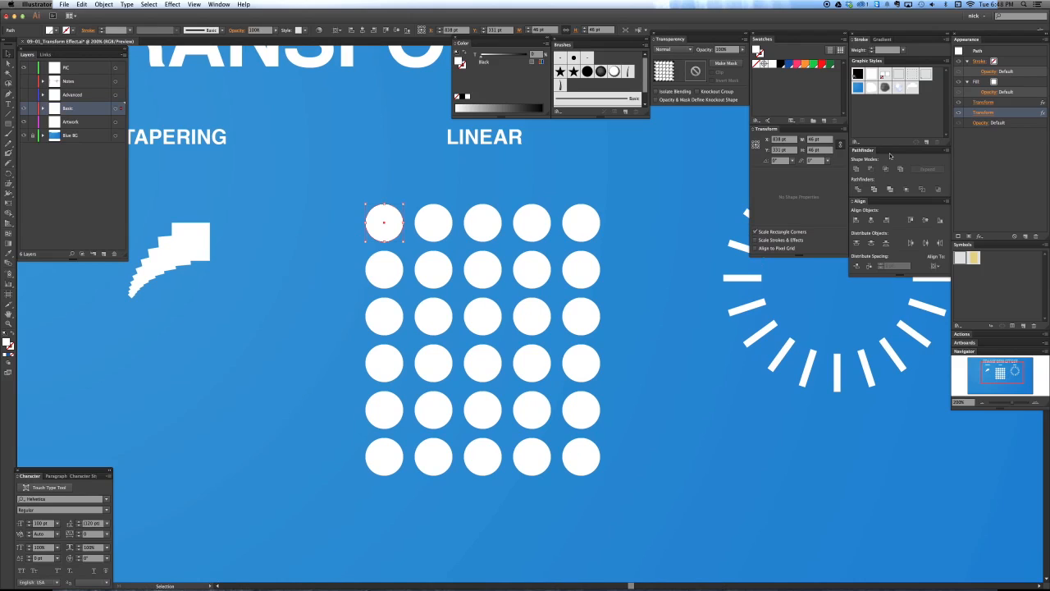
{"action": "left_click", "coordinate": [984, 112]}
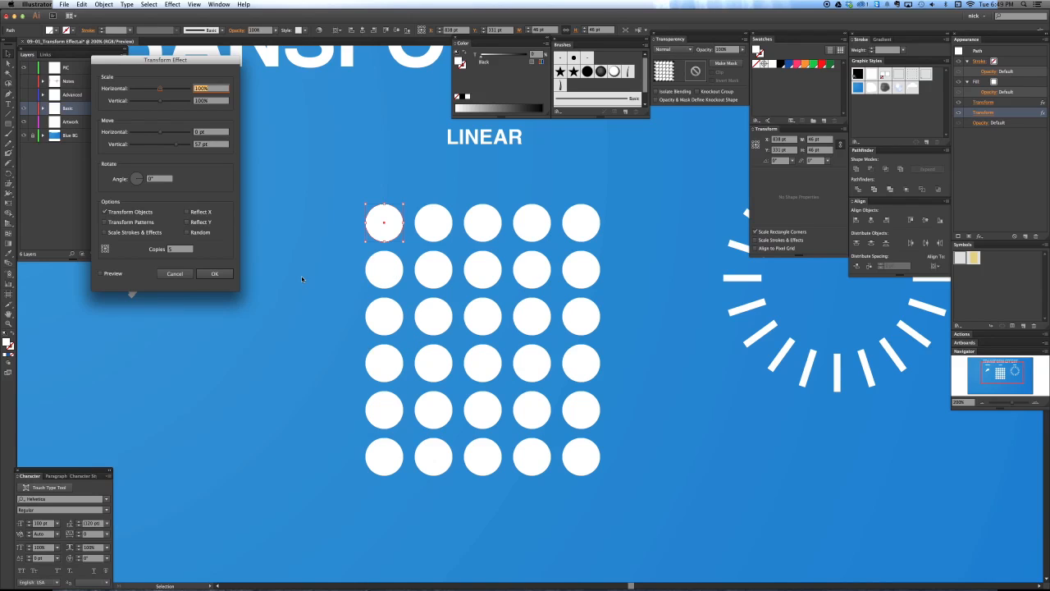
{"action": "left_click", "coordinate": [100, 273]}
{"action": "left_click_drag", "start_coordinate": [173, 249], "coordinate": [151, 252]}
{"action": "key", "text": "Up"}
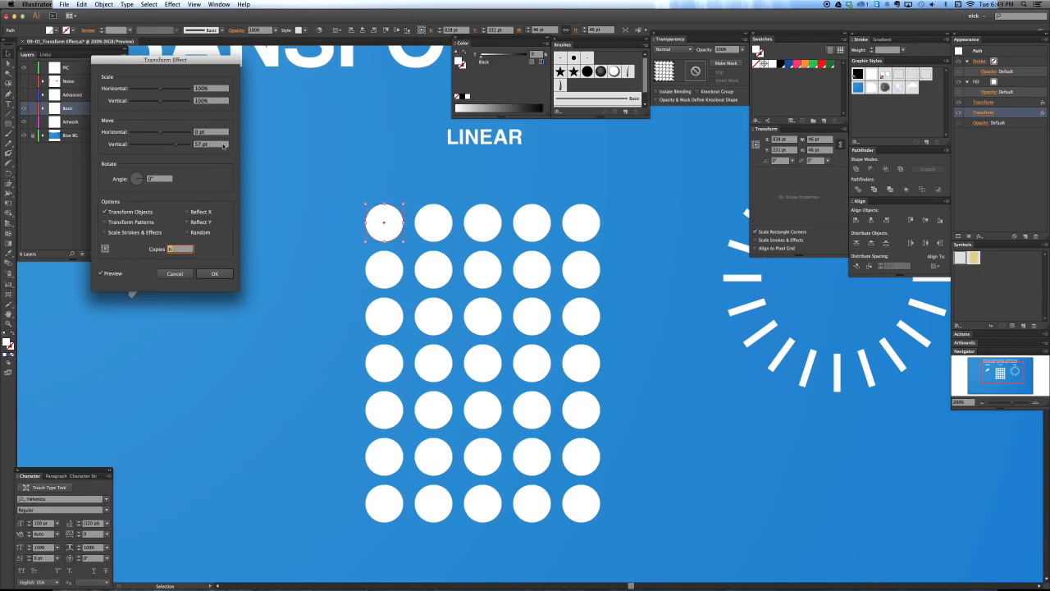
{"action": "left_click_drag", "start_coordinate": [218, 144], "coordinate": [189, 150]}
{"action": "key", "text": "Up"}
{"action": "key", "text": "Up"}
{"action": "key", "text": "Up"}
{"action": "key", "text": "Up"}
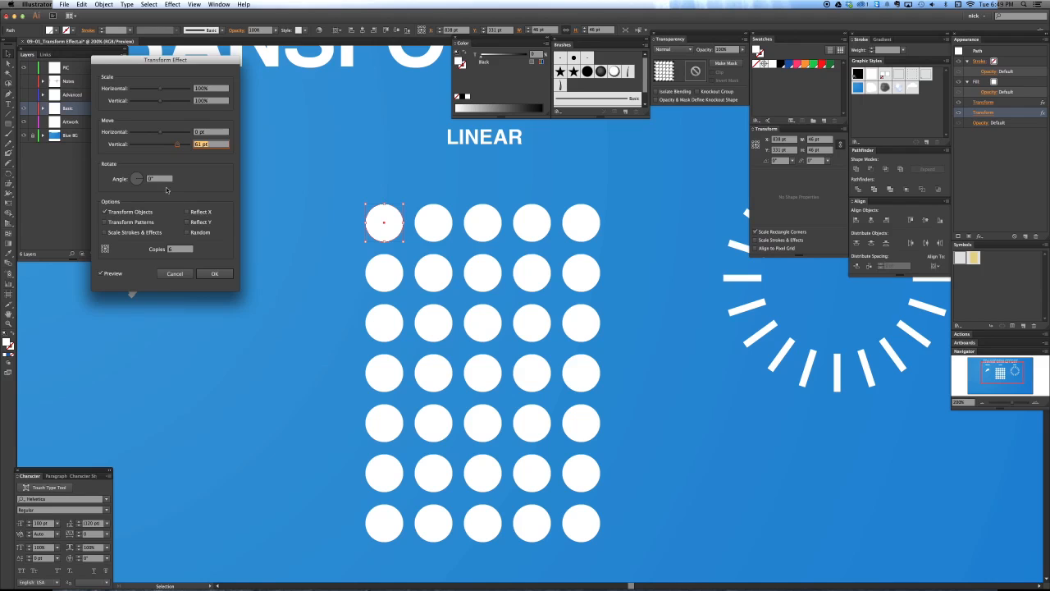
- Set the rotation angle of the circle's second Transform effect to -11° so the rows fan out
{"action": "left_click_drag", "start_coordinate": [167, 180], "coordinate": [130, 181]}
{"action": "key", "text": "Down"}
{"action": "key", "text": "Down"}
{"action": "key", "text": "Down"}
{"action": "key", "text": "Down"}
{"action": "key", "text": "Down"}
{"action": "key", "text": "Down"}
{"action": "key", "text": "Down"}
{"action": "key", "text": "Down"}
{"action": "key", "text": "Down"}
{"action": "key", "text": "Down"}
{"action": "key", "text": "Down"}
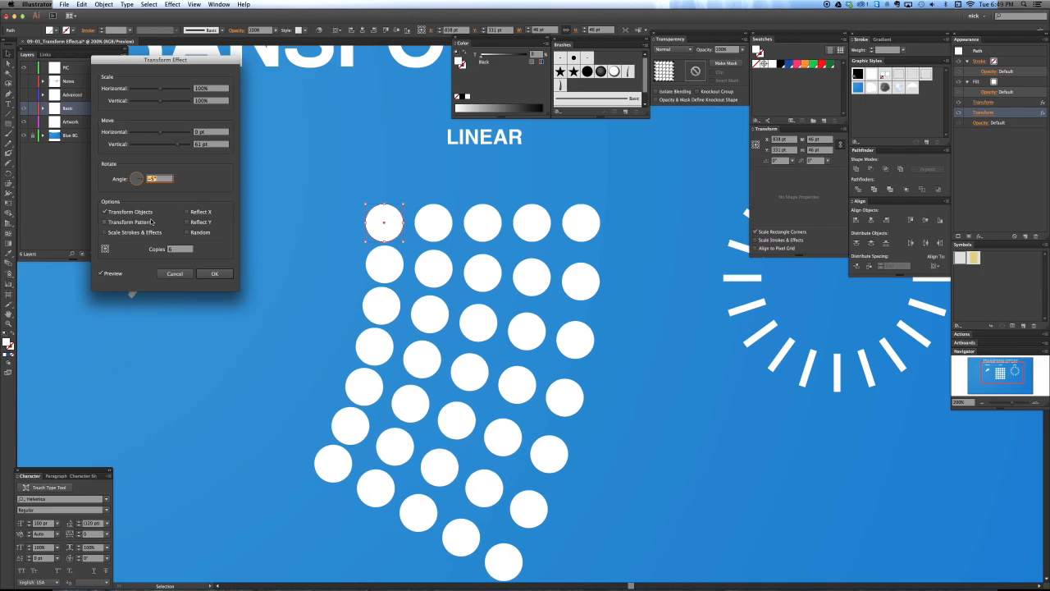
{"action": "key", "text": "Down"}
{"action": "key", "text": "Down"}
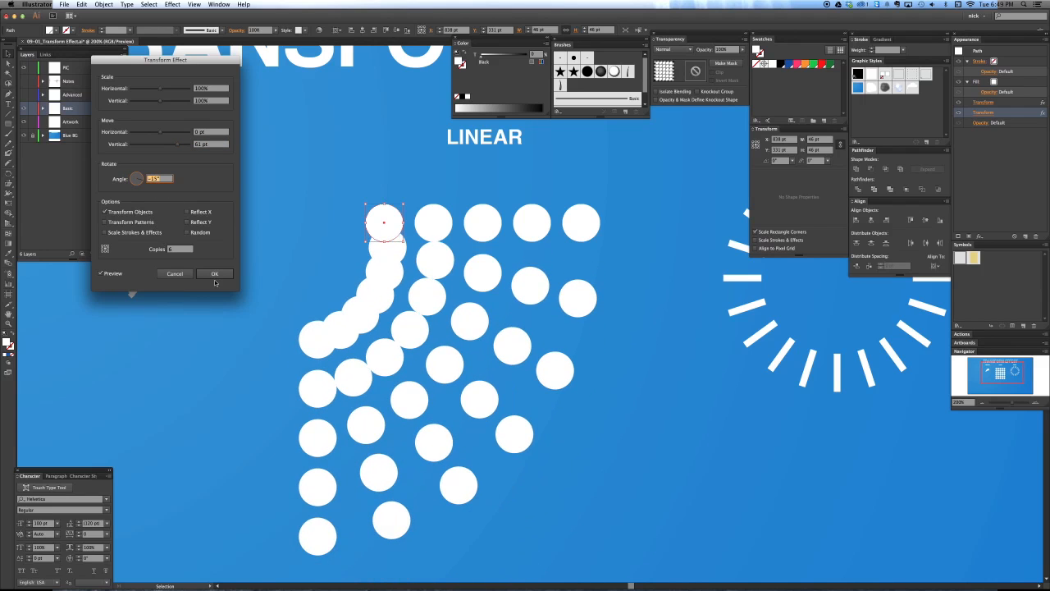
{"action": "key", "text": "Up"}
{"action": "key", "text": "Up"}
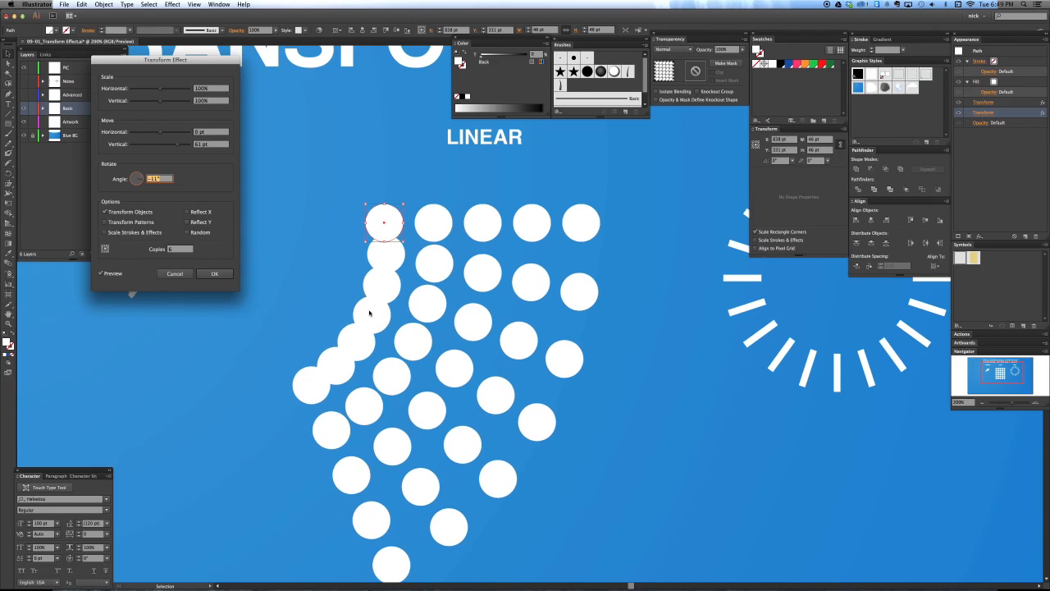
- Reduce the vertical move of the circle's second Transform effect to 46 pt
{"action": "left_click", "coordinate": [212, 144]}
{"action": "key", "text": "Down"}
{"action": "key", "text": "Down"}
{"action": "key", "text": "Down"}
{"action": "key", "text": "Down"}
{"action": "key", "text": "Down"}
{"action": "key", "text": "Down"}
{"action": "key", "text": "Down"}
{"action": "key", "text": "Down"}
{"action": "key", "text": "Down"}
{"action": "key", "text": "Down"}
{"action": "key", "text": "Down"}
{"action": "key", "text": "Down"}
{"action": "key", "text": "Down"}
{"action": "key", "text": "Down"}
{"action": "key", "text": "Down"}
{"action": "key", "text": "Down"}
{"action": "key", "text": "Down"}
{"action": "key", "text": "Down"}
{"action": "key", "text": "Down"}
{"action": "key", "text": "Down"}
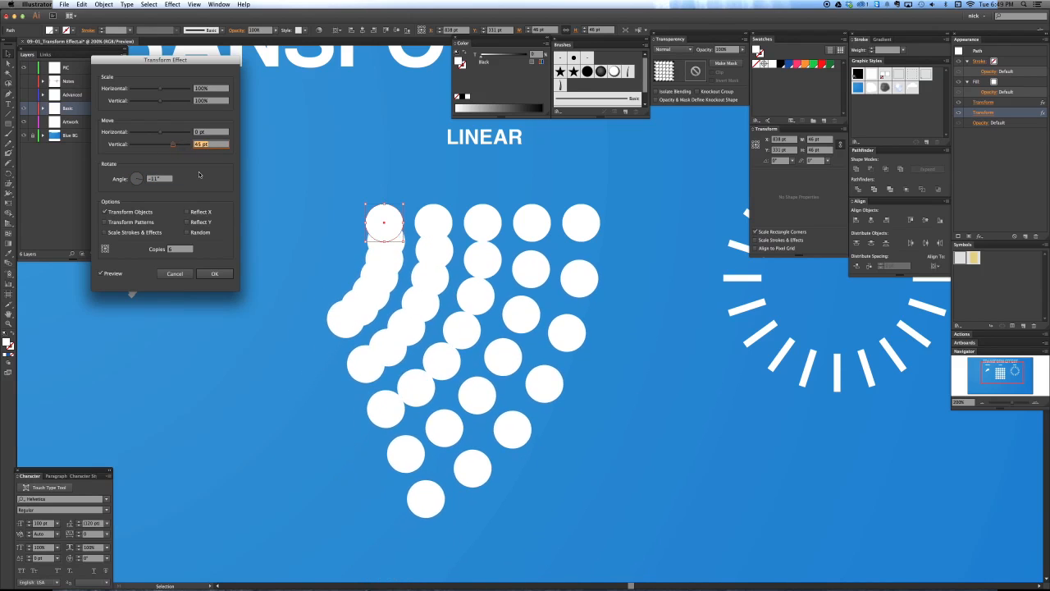
{"action": "key", "text": "Up"}
{"action": "key", "text": "Up"}
{"action": "key", "text": "Up"}
{"action": "key", "text": "Up"}
{"action": "key", "text": "Up"}
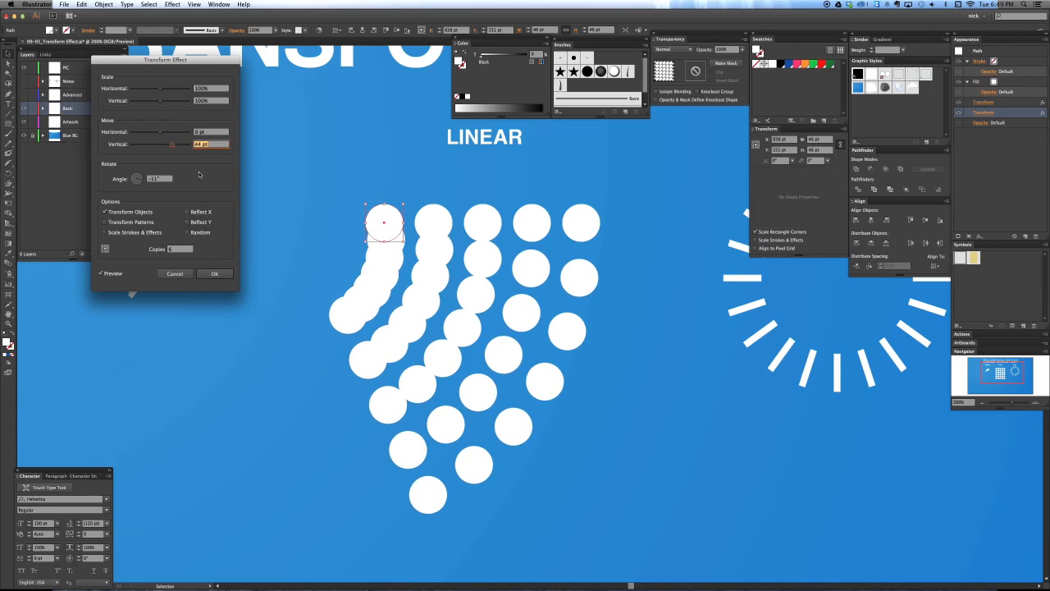
- Try a small horizontal move on the circle's second Transform effect, and return it to 0 pt
{"action": "left_click", "coordinate": [203, 133]}
{"action": "key", "text": "Up"}
{"action": "key", "text": "Up"}
{"action": "key", "text": "Up"}
{"action": "key", "text": "Down"}
{"action": "key", "text": "Down"}
{"action": "key", "text": "Down"}
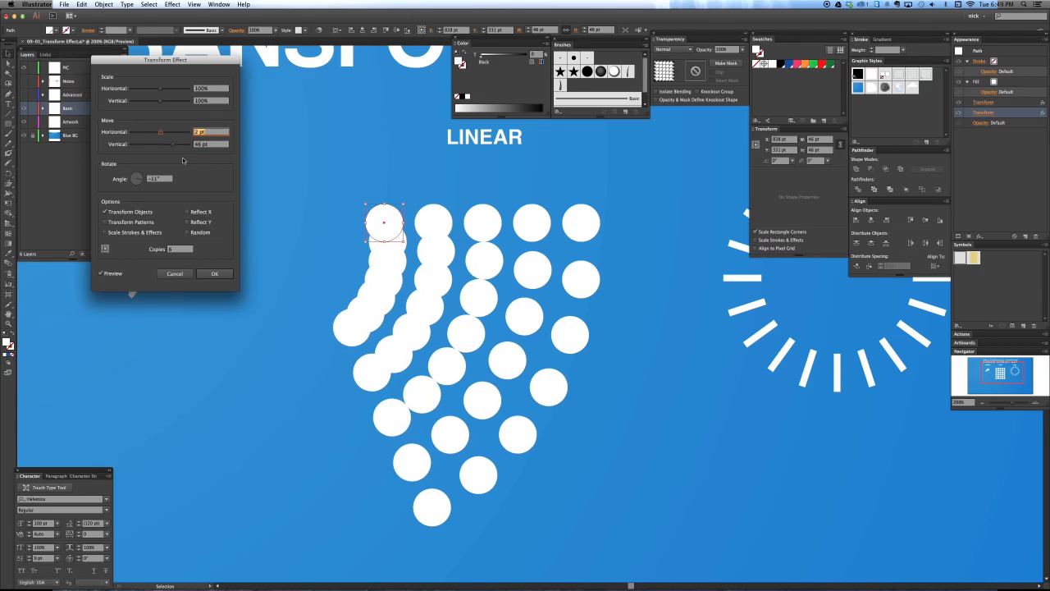
- Set both the horizontal and vertical scale of the circle's second Transform effect to 90%
{"action": "left_click", "coordinate": [216, 101]}
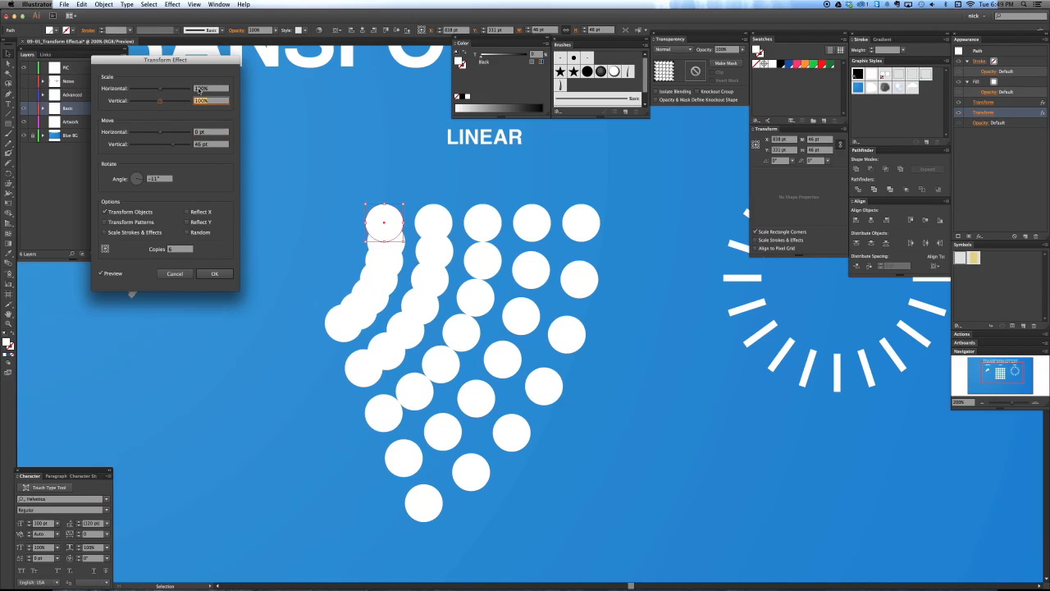
{"action": "key", "text": "shift+Down"}
{"action": "left_click", "coordinate": [199, 89]}
{"action": "key", "text": "shift+Down"}
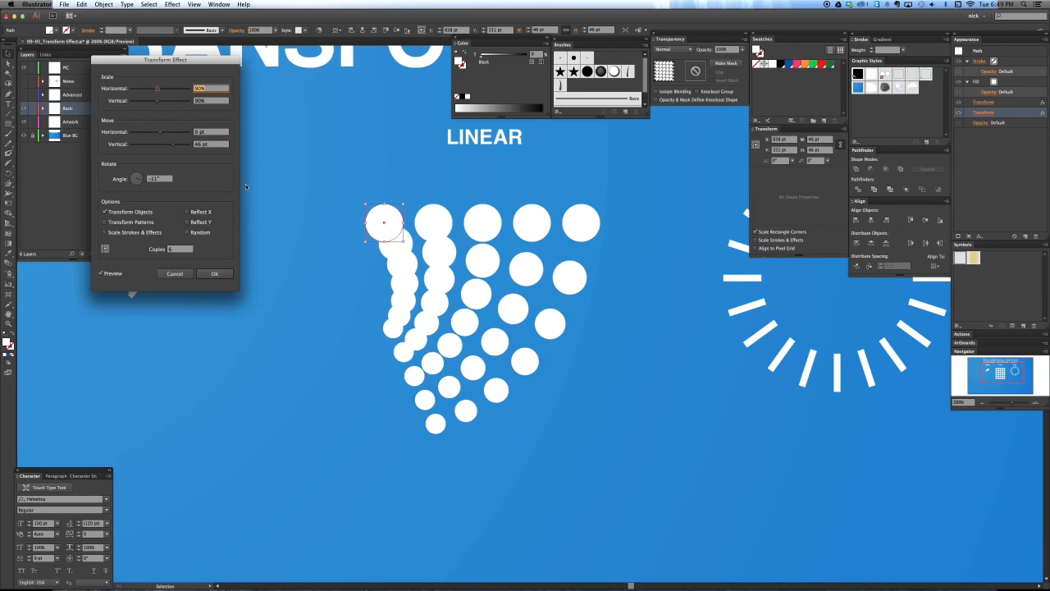
- Change the rotation angle of the scaled circle copies to -15°
{"action": "left_click", "coordinate": [160, 178]}
{"action": "key", "text": "Down"}
{"action": "key", "text": "Down"}
{"action": "key", "text": "Down"}
{"action": "key", "text": "Down"}
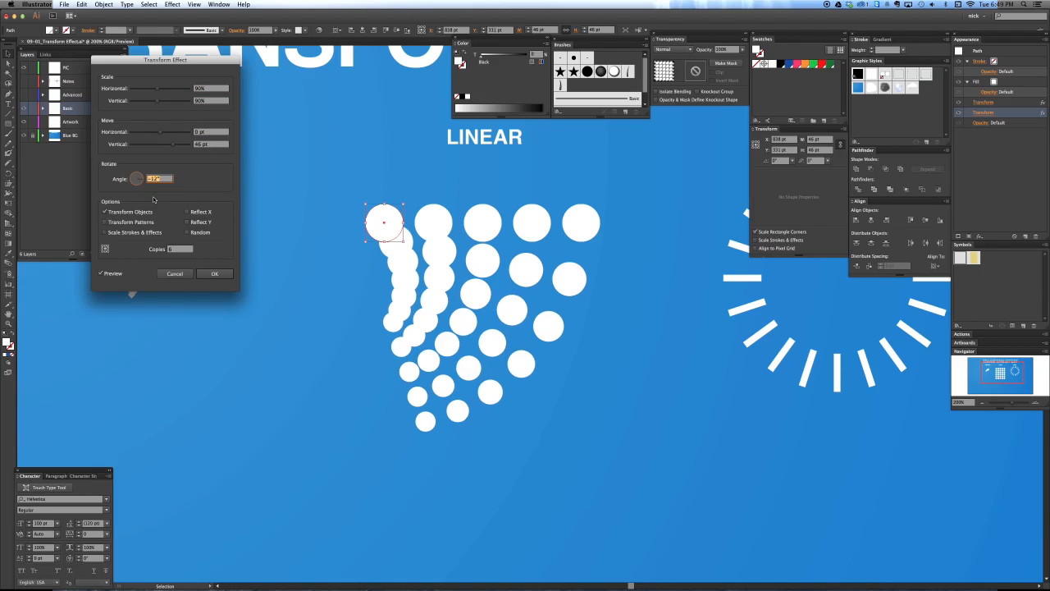
- Increase the second Transform effect to 16 copies, forming a tapering spiral, and apply it
{"action": "left_click", "coordinate": [178, 249]}
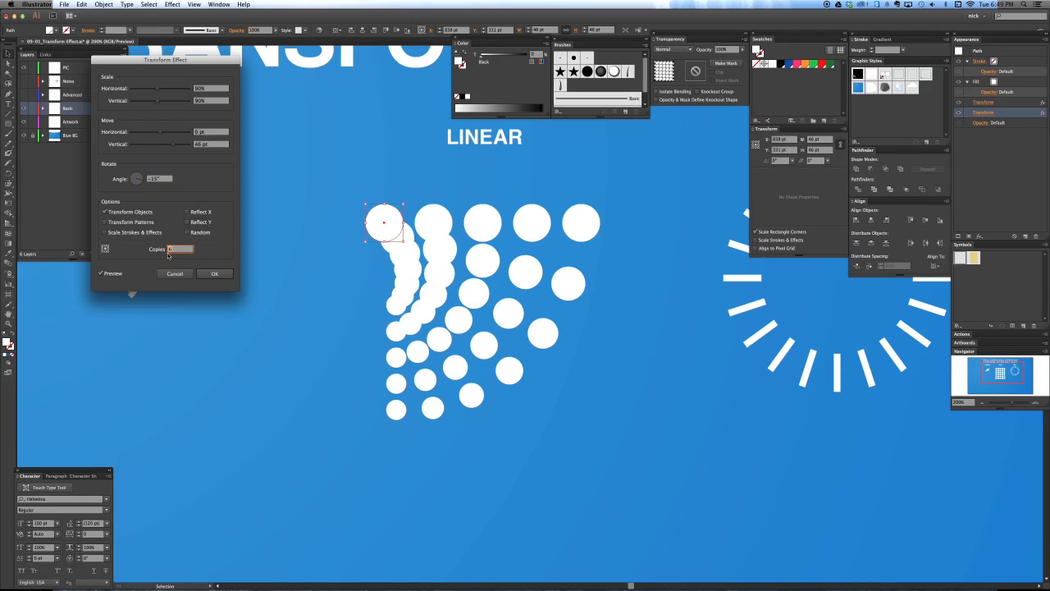
{"action": "key", "text": "Up"}
{"action": "key", "text": "Up"}
{"action": "key", "text": "Up"}
{"action": "key", "text": "Up"}
{"action": "key", "text": "Up"}
{"action": "key", "text": "Up"}
{"action": "key", "text": "Up"}
{"action": "key", "text": "Up"}
{"action": "key", "text": "Up"}
{"action": "key", "text": "Up"}
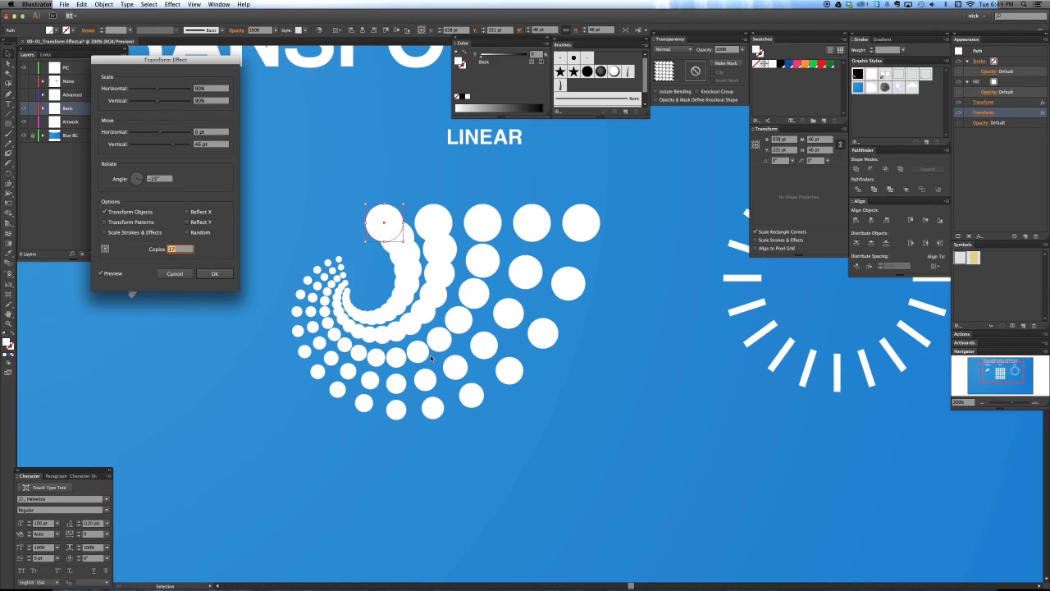
{"action": "key", "text": "Down"}
{"action": "key", "text": "Down"}
{"action": "left_click", "coordinate": [202, 274]}
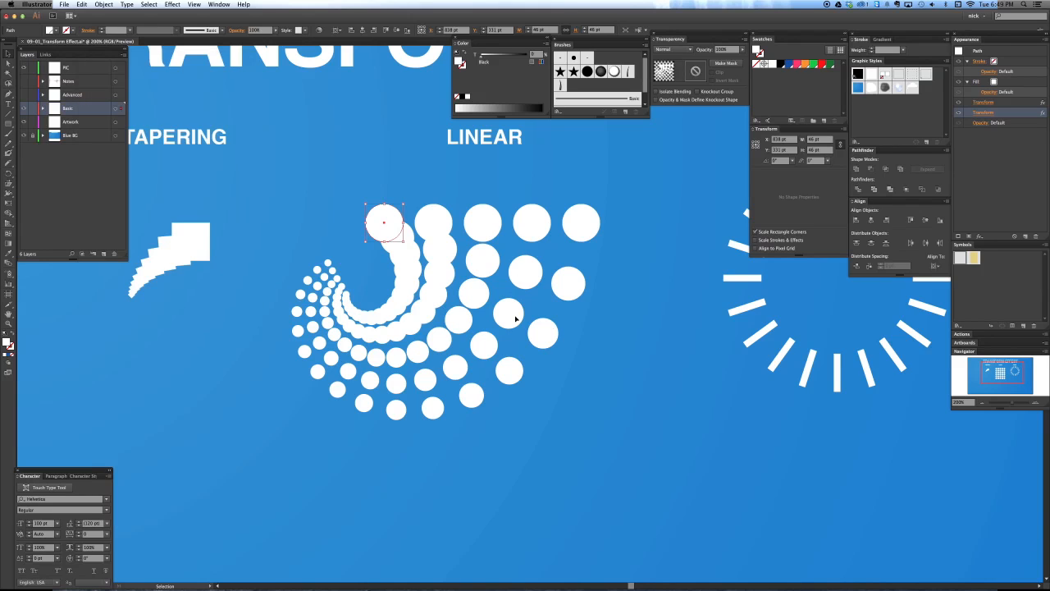
- Select the source bar group of the Radial burst and view it up close together with its center
{"action": "left_click_drag", "start_coordinate": [600, 315], "coordinate": [347, 366]}
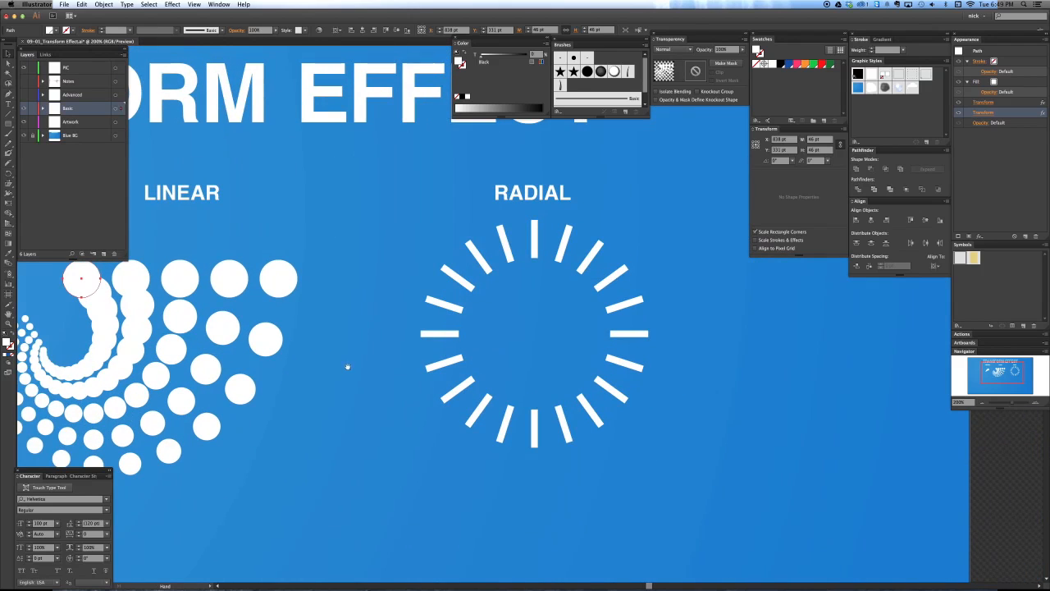
{"action": "left_click_drag", "start_coordinate": [494, 342], "coordinate": [459, 345]}
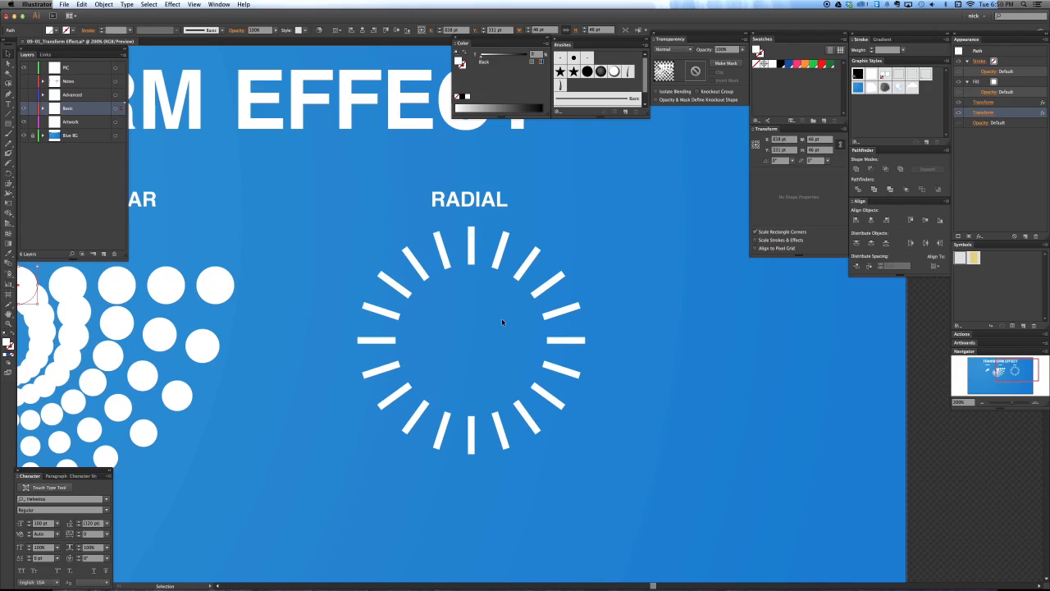
{"action": "left_click", "coordinate": [471, 248]}
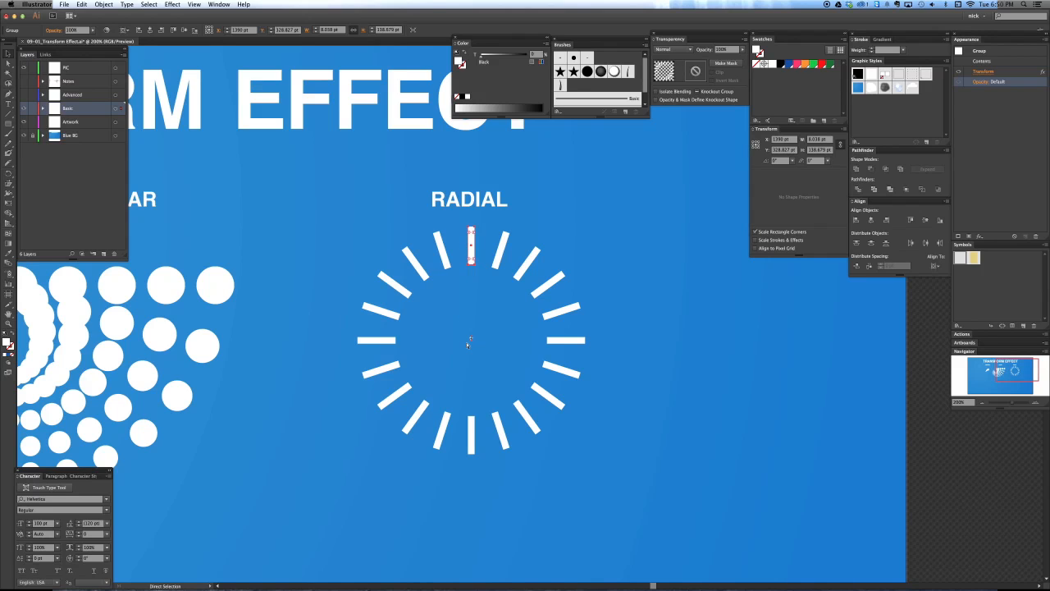
{"action": "key", "text": "super+equal"}
{"action": "key", "text": "super+equal"}
{"action": "left_click_drag", "start_coordinate": [446, 362], "coordinate": [479, 341]}
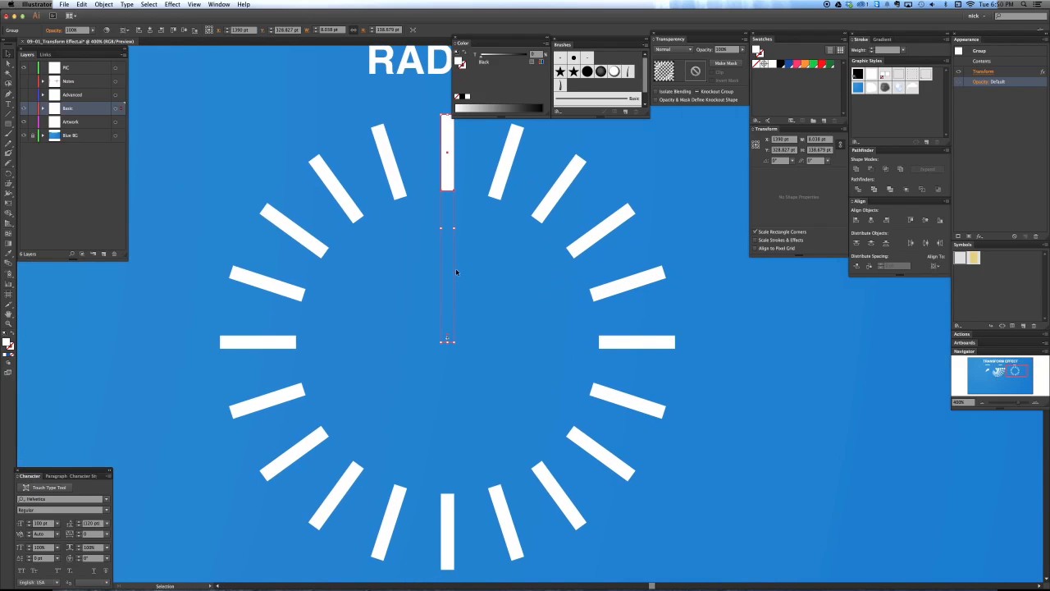
- Inspect the Radial group's parts by selecting its bar and the Reflector symbol at the center individually, and reselect the whole group
{"action": "left_click", "coordinate": [458, 192]}
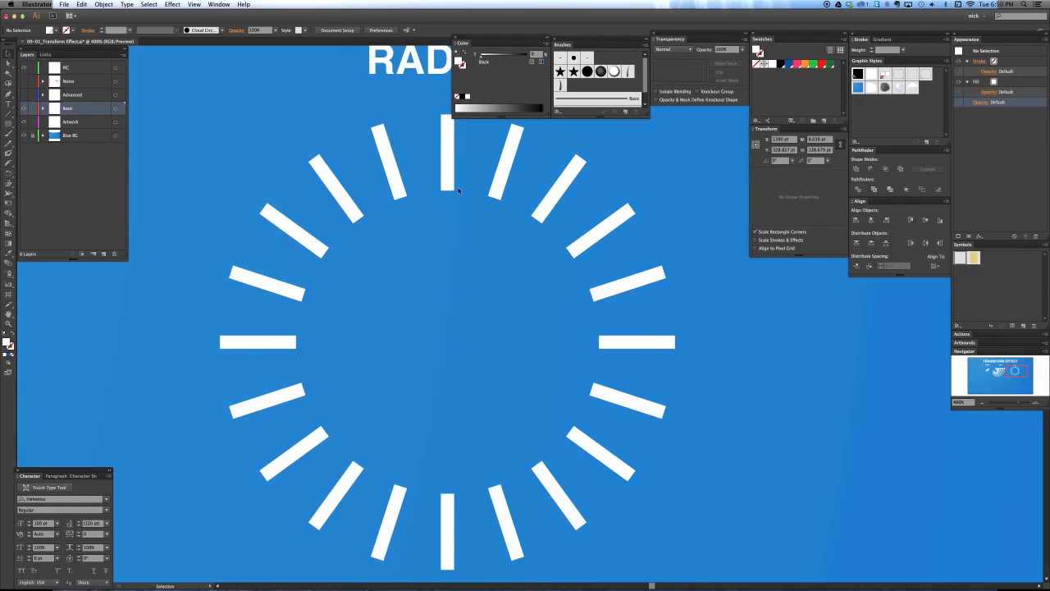
{"action": "key", "text": "a"}
{"action": "left_click", "coordinate": [451, 180]}
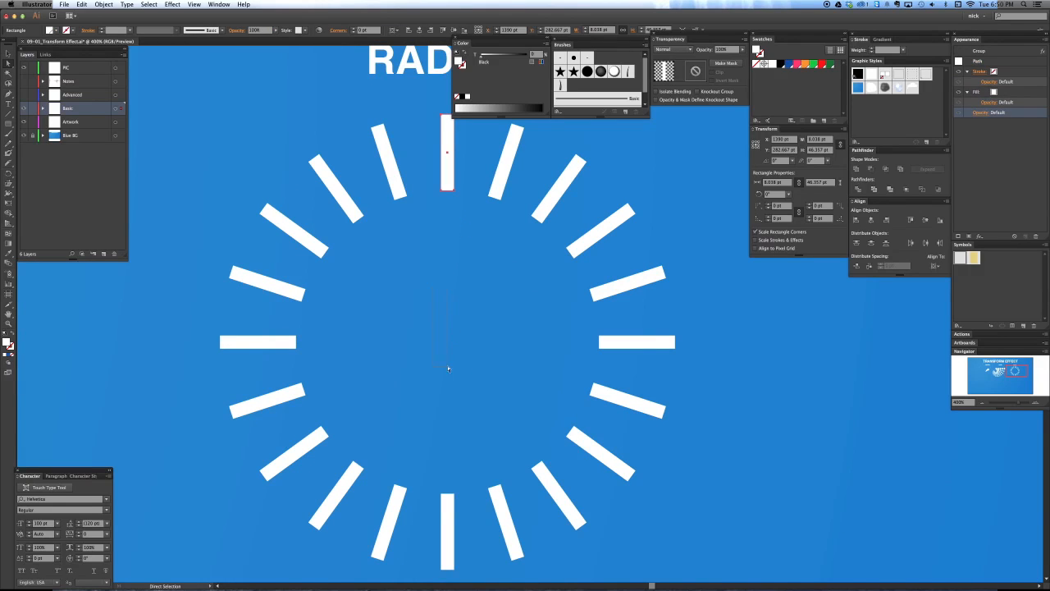
{"action": "left_click", "coordinate": [448, 338]}
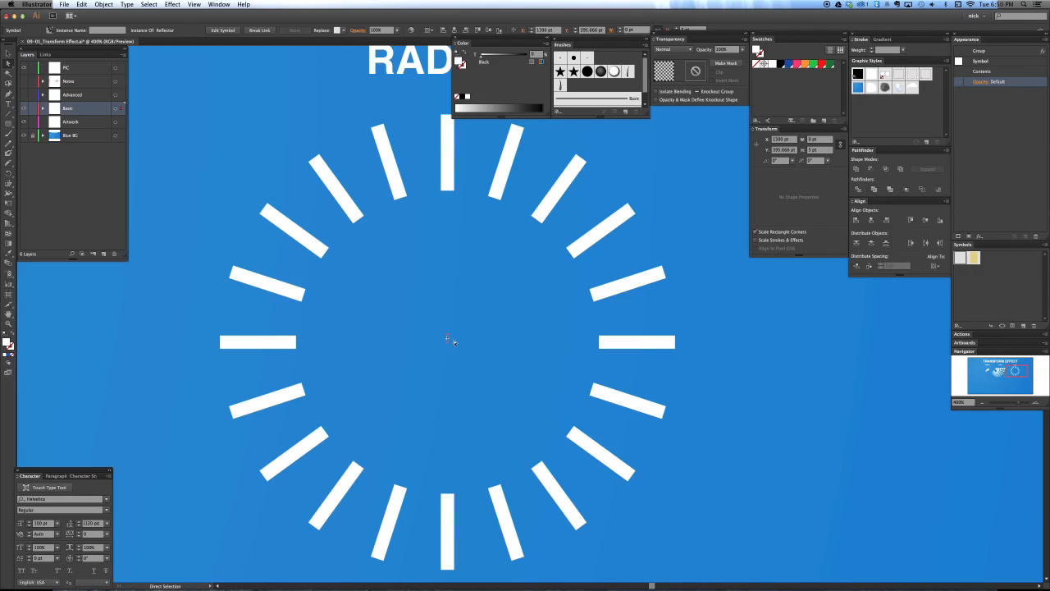
{"action": "key", "text": "v"}
{"action": "left_click", "coordinate": [448, 339]}
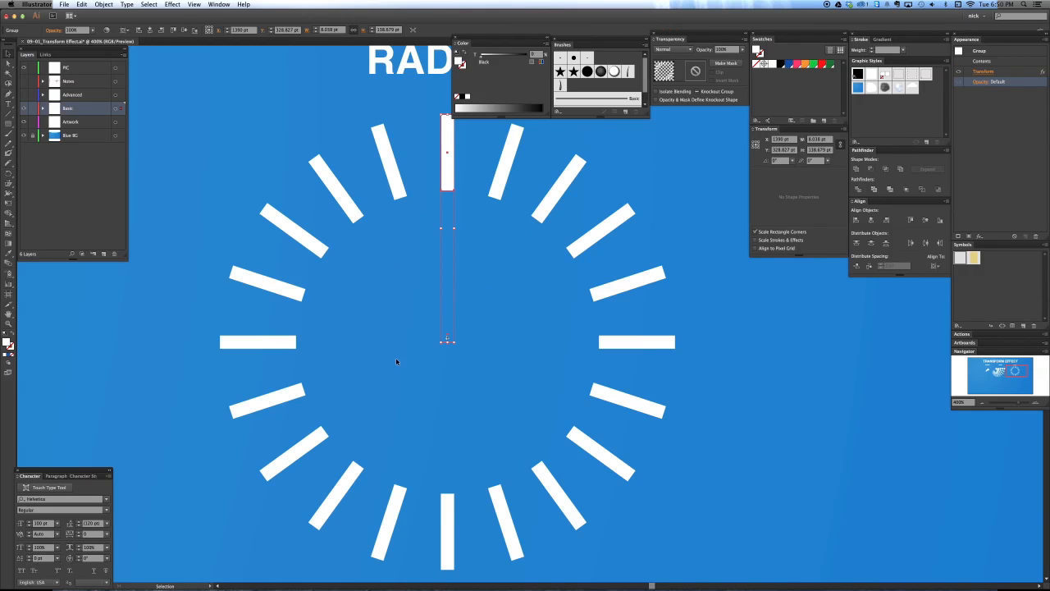
- Deselect the Radial group, check its bar and center symbol in Outline view, and return to the normal preview
{"action": "left_click", "coordinate": [473, 242]}
{"action": "key", "text": "ctrl+y"}
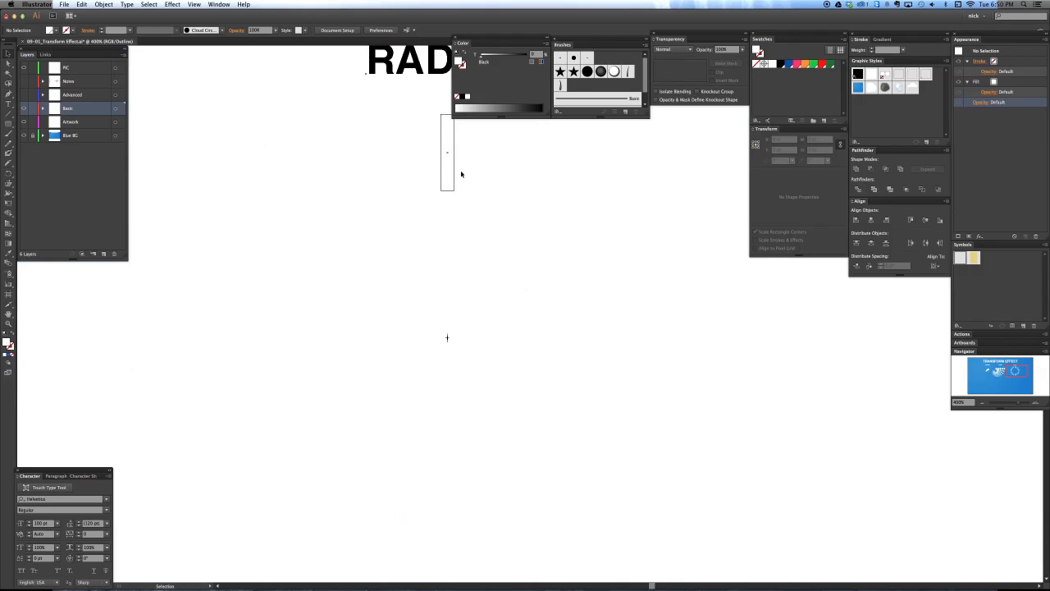
{"action": "key", "text": "ctrl+y"}
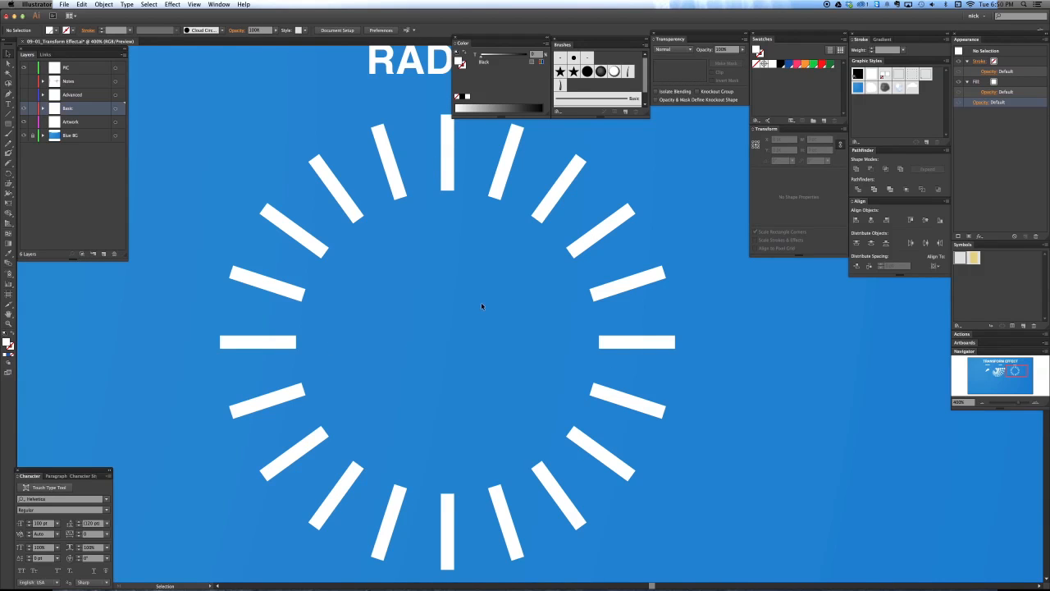
- Select the Radial group and open its Transform effect for editing with preview on
{"action": "key", "text": "ctrl+minus"}
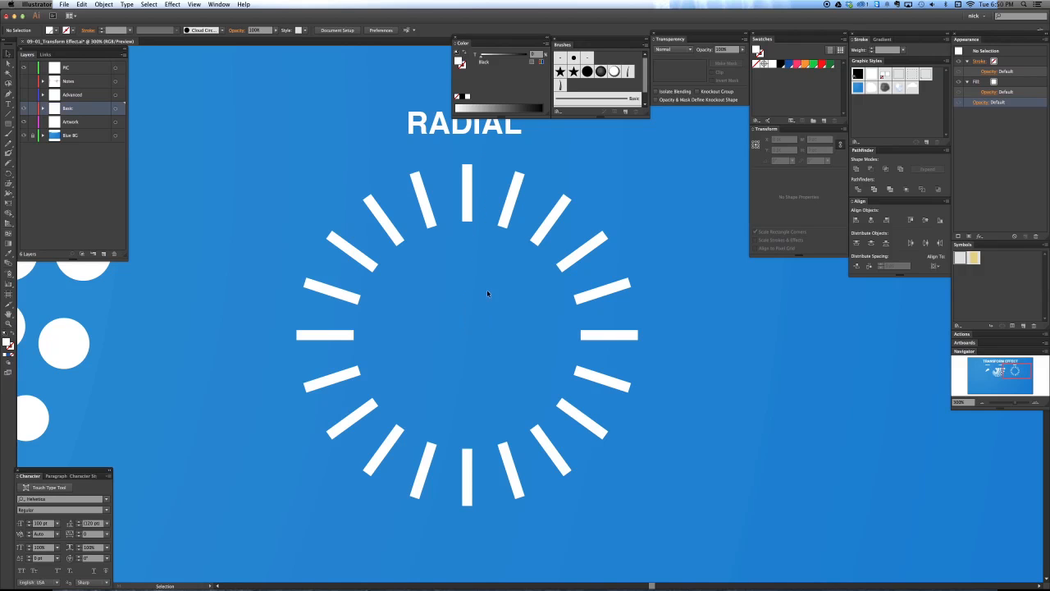
{"action": "left_click", "coordinate": [469, 332]}
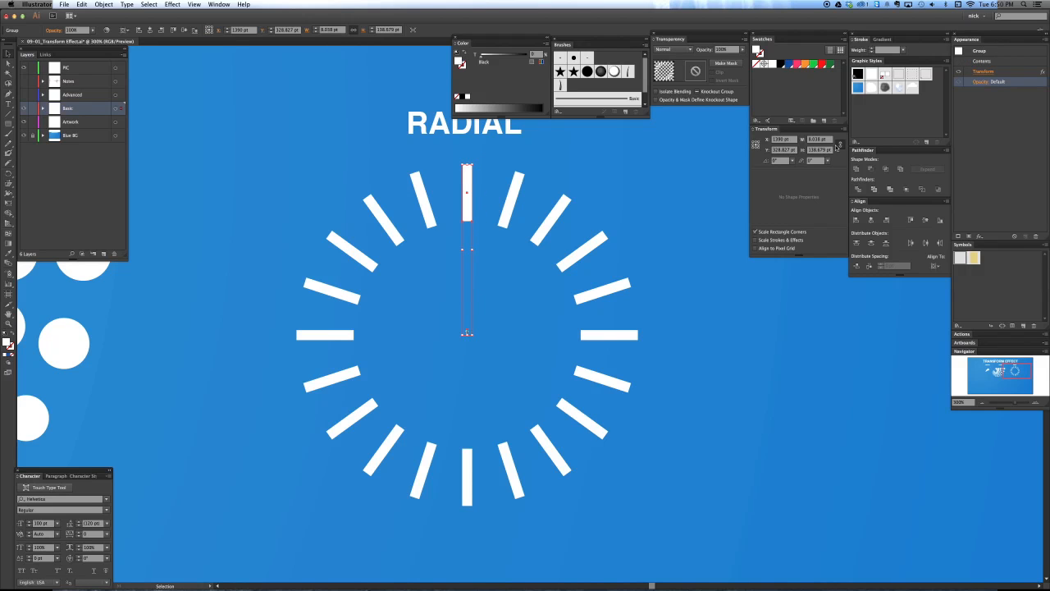
{"action": "left_click", "coordinate": [982, 54]}
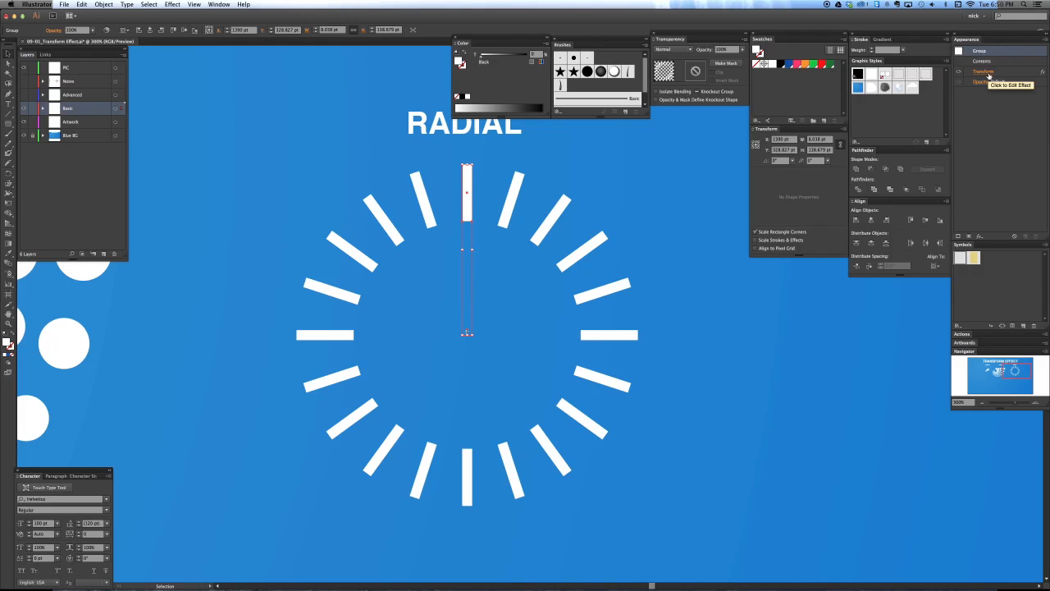
{"action": "left_click", "coordinate": [988, 75]}
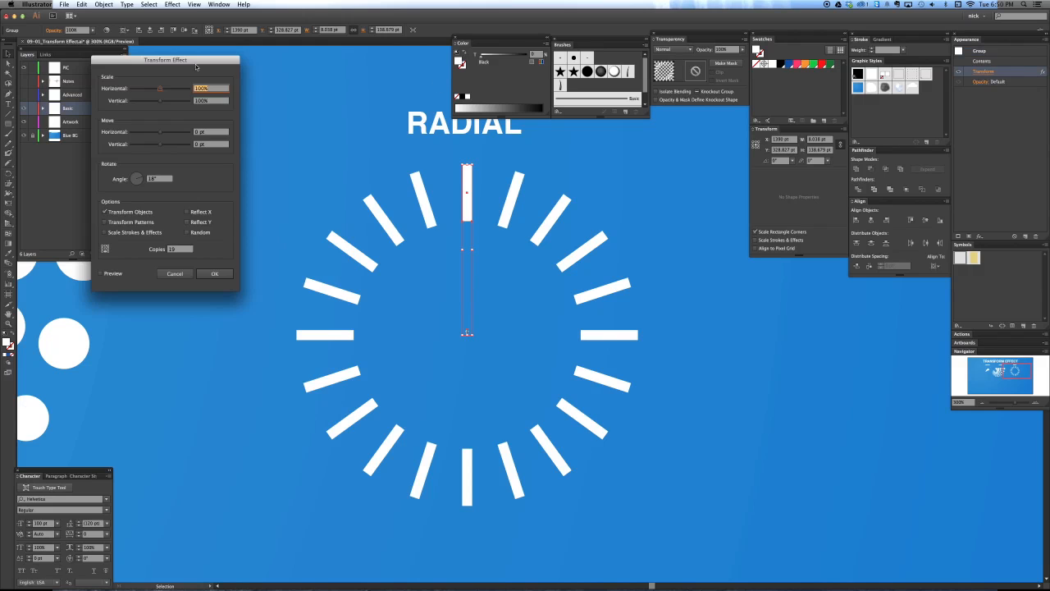
{"action": "left_click_drag", "start_coordinate": [196, 67], "coordinate": [196, 146]}
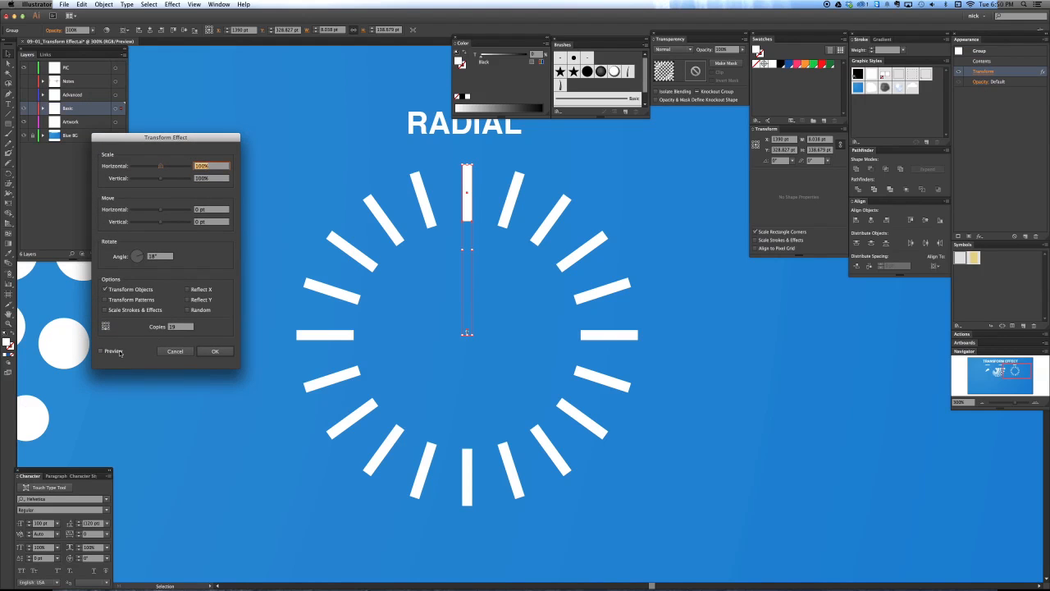
{"action": "left_click", "coordinate": [120, 353]}
- Reduce the rotation angle of the Radial group's Transform effect to 12°
{"action": "double_click", "coordinate": [179, 327]}
{"action": "double_click", "coordinate": [153, 257]}
{"action": "left_click_drag", "start_coordinate": [152, 257], "coordinate": [145, 258]}
{"action": "key", "text": "Down"}
{"action": "key", "text": "Down"}
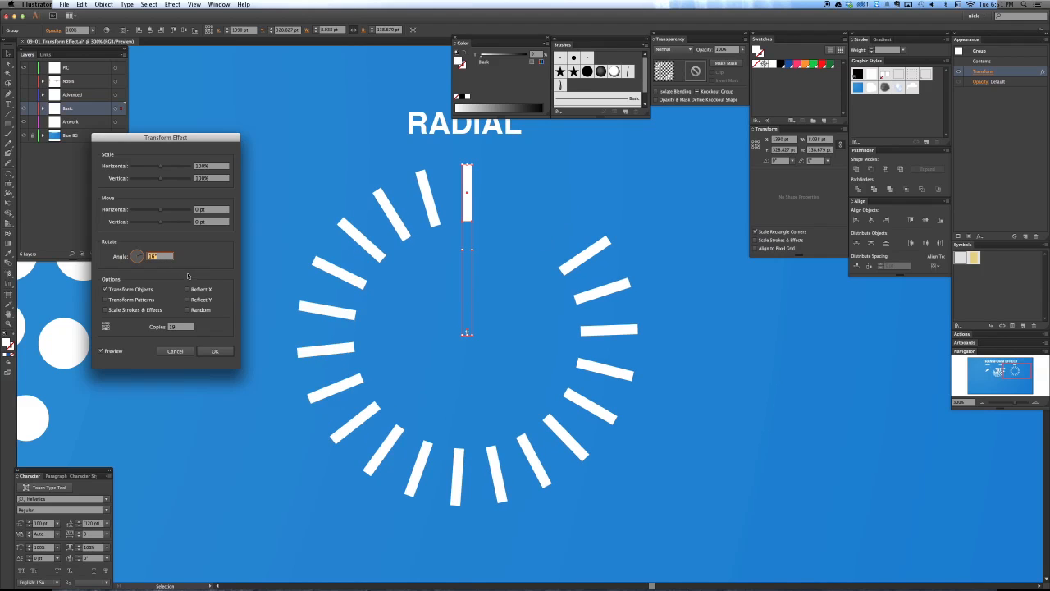
{"action": "key", "text": "Down"}
{"action": "key", "text": "Down"}
{"action": "key", "text": "Down"}
{"action": "key", "text": "Down"}
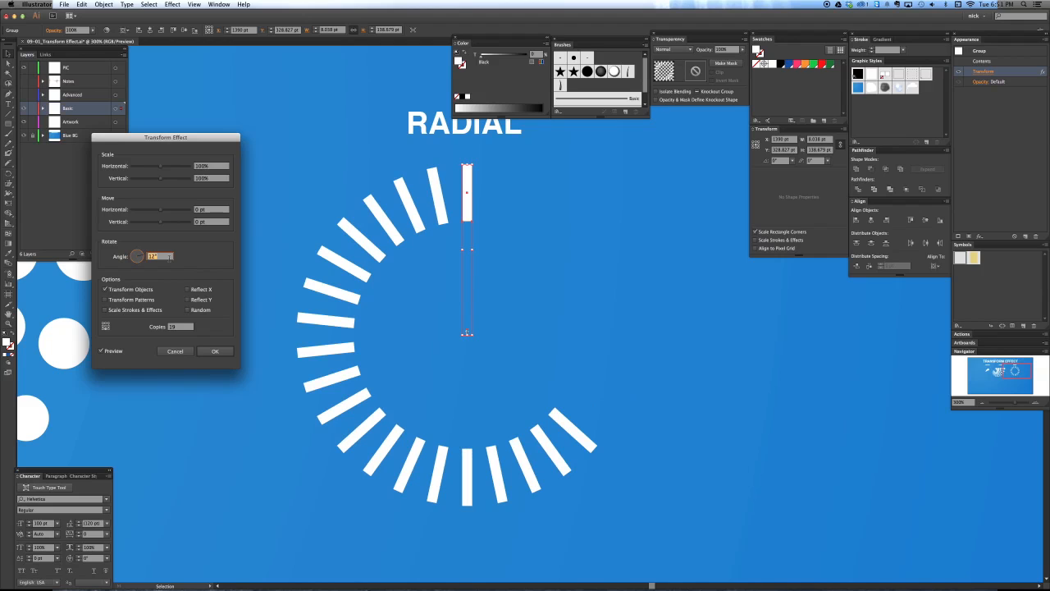
- Set the Radial group's Transform effect to 4 copies
{"action": "left_click", "coordinate": [180, 327]}
{"action": "key", "text": "Tab"}
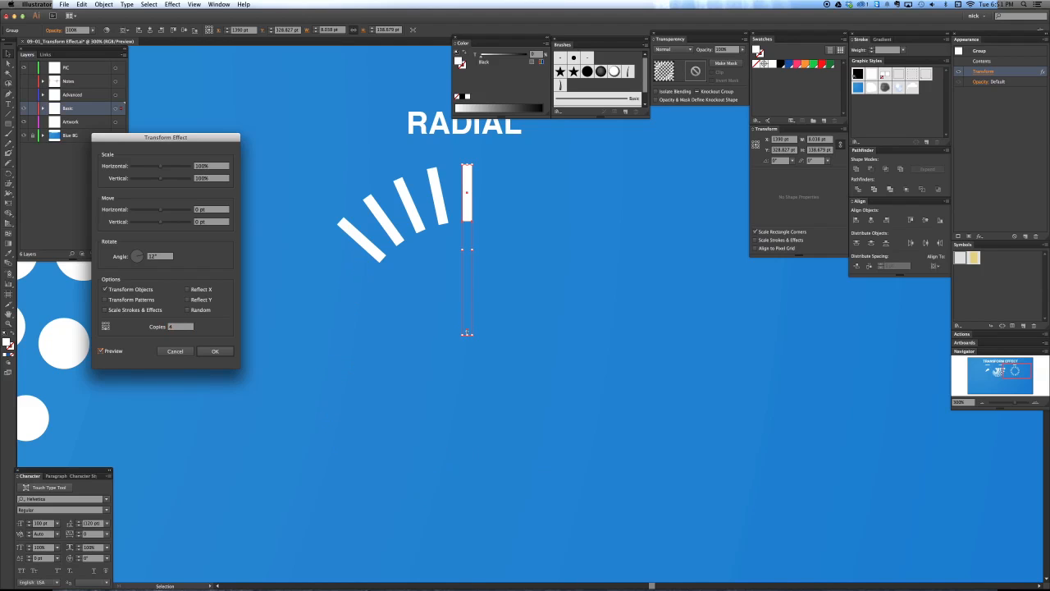
- Gradually raise the rotation angle of the Radial group's Transform effect past 60°, keeping 4 copies
{"action": "left_click", "coordinate": [178, 328]}
{"action": "left_click", "coordinate": [161, 256]}
{"action": "key", "text": "Up"}
{"action": "key", "text": "Up"}
{"action": "key", "text": "Up"}
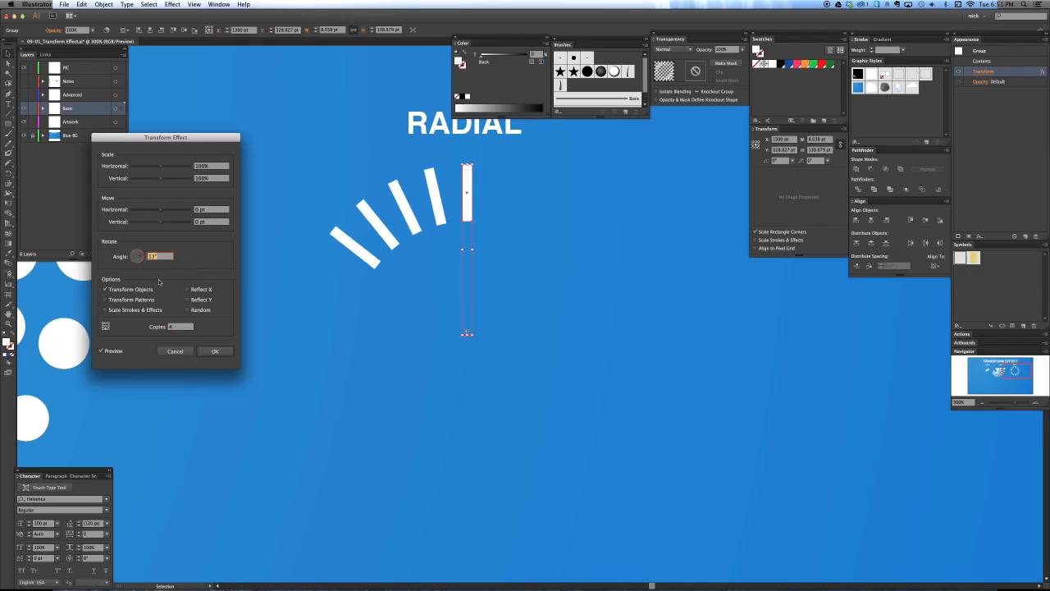
{"action": "key", "text": "Up"}
{"action": "key", "text": "Up"}
{"action": "key", "text": "Up"}
{"action": "key", "text": "Up"}
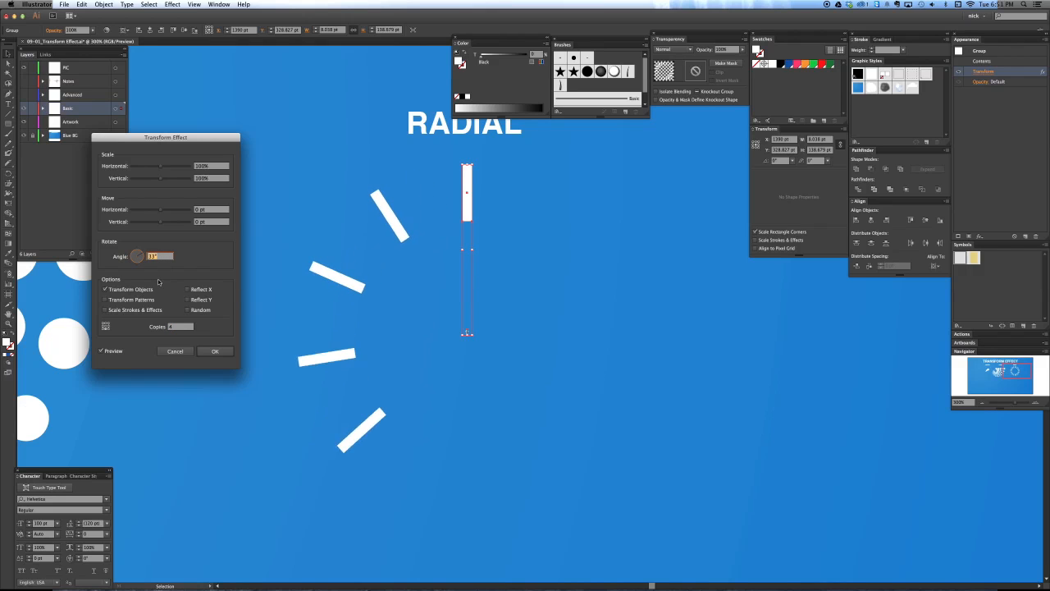
{"action": "key", "text": "Up"}
{"action": "key", "text": "Up"}
{"action": "key", "text": "Up"}
{"action": "key", "text": "Up"}
{"action": "key", "text": "Up"}
{"action": "key", "text": "Up"}
{"action": "key", "text": "Up"}
{"action": "key", "text": "Up"}
{"action": "key", "text": "Up"}
{"action": "key", "text": "Up"}
{"action": "key", "text": "Up"}
{"action": "key", "text": "Up"}
{"action": "key", "text": "Up"}
{"action": "key", "text": "Up"}
{"action": "key", "text": "Up"}
{"action": "key", "text": "Up"}
{"action": "key", "text": "Up"}
{"action": "key", "text": "Up"}
{"action": "key", "text": "Up"}
{"action": "key", "text": "Up"}
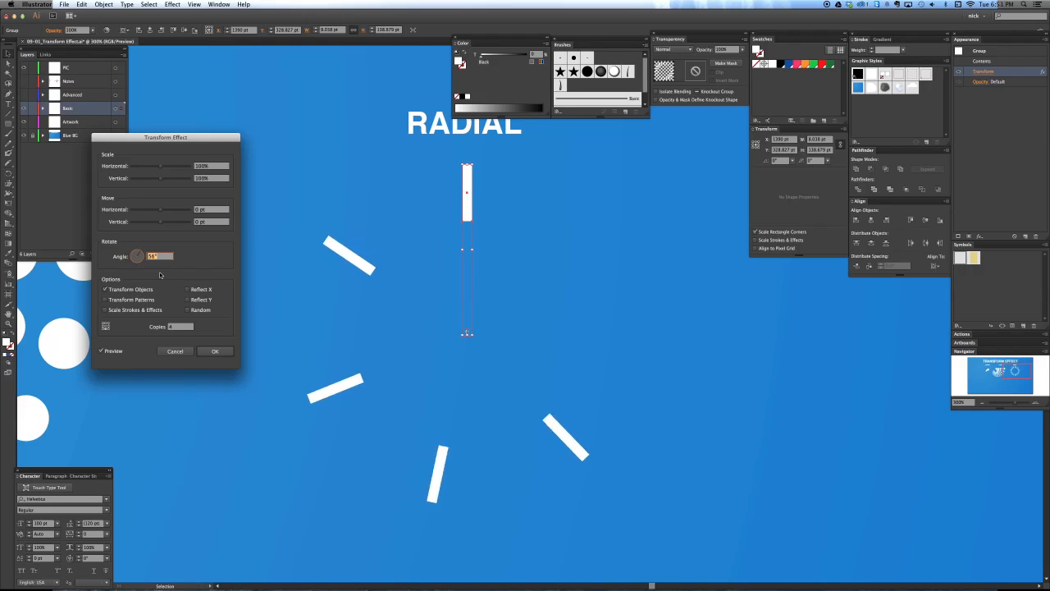
{"action": "key", "text": "Up"}
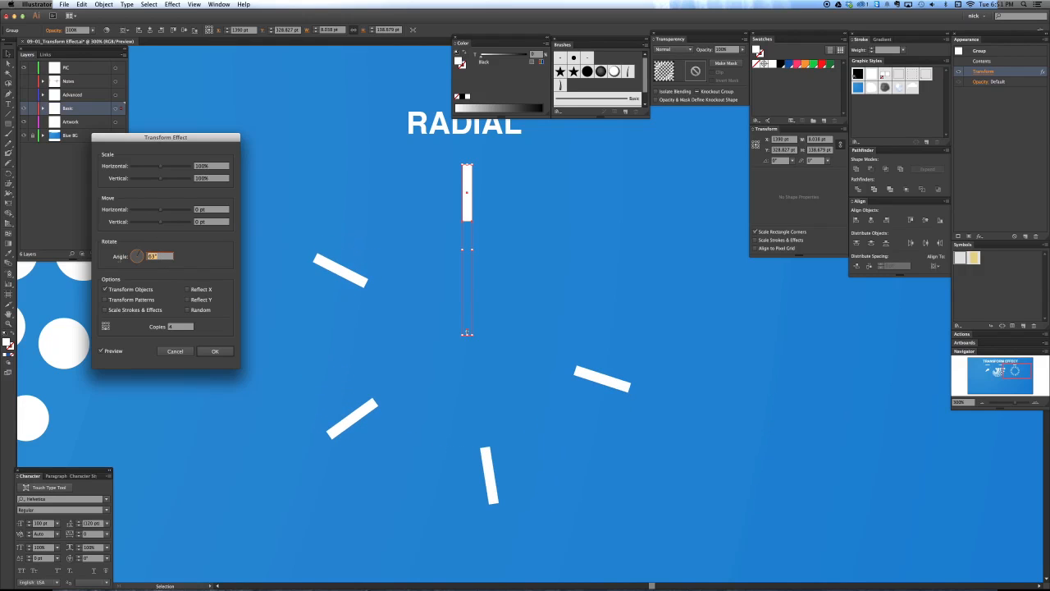
{"action": "key", "text": "Up"}
{"action": "key", "text": "Up"}
- Set the rotation angle of the Radial group's Transform effect to 80°
{"action": "type", "text": "80"}
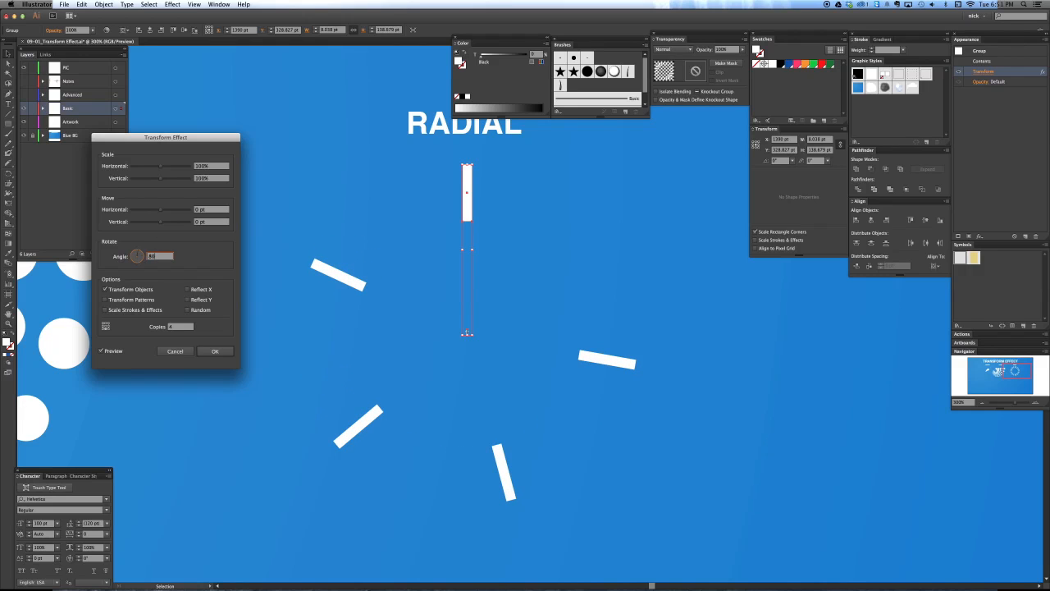
{"action": "key", "text": "Tab"}
{"action": "key", "text": "shift+Tab"}
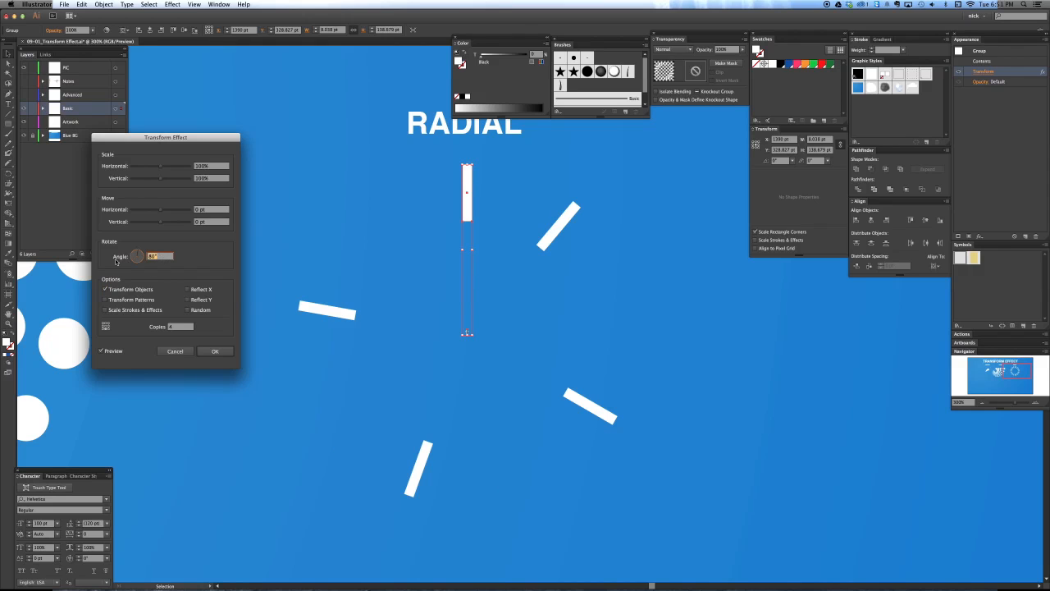
- Lower the Radial group's rotation angle to about 70°, then raise it to 78°
{"action": "key", "text": "Down"}
{"action": "key", "text": "Down"}
{"action": "key", "text": "Down"}
{"action": "key", "text": "Down"}
{"action": "key", "text": "Down"}
{"action": "key", "text": "Down"}
{"action": "key", "text": "Down"}
{"action": "key", "text": "Down"}
{"action": "key", "text": "Up"}
{"action": "key", "text": "Up"}
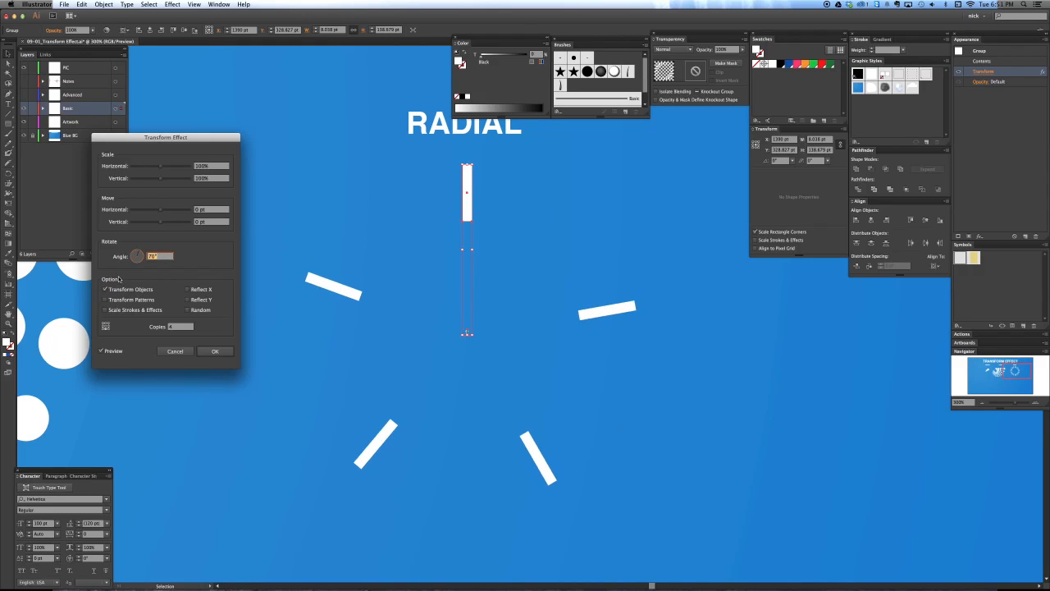
{"action": "key", "text": "Up"}
{"action": "key", "text": "Up"}
{"action": "key", "text": "Up"}
{"action": "key", "text": "Up"}
{"action": "key", "text": "Up"}
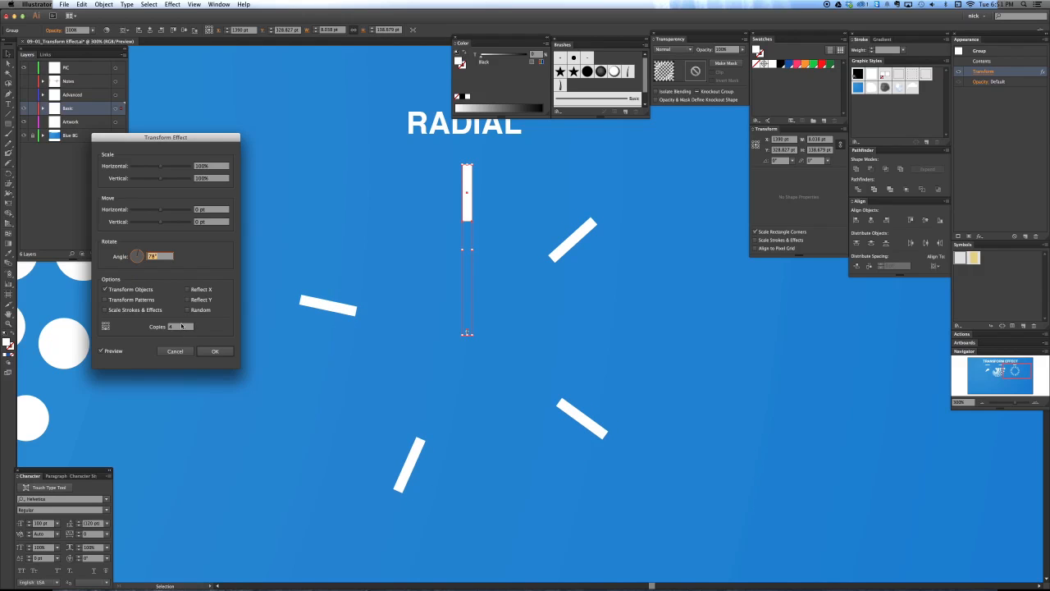
- Set the Radial group's Transform effect to 12 copies
{"action": "key", "text": "Tab"}
{"action": "key", "text": "Up"}
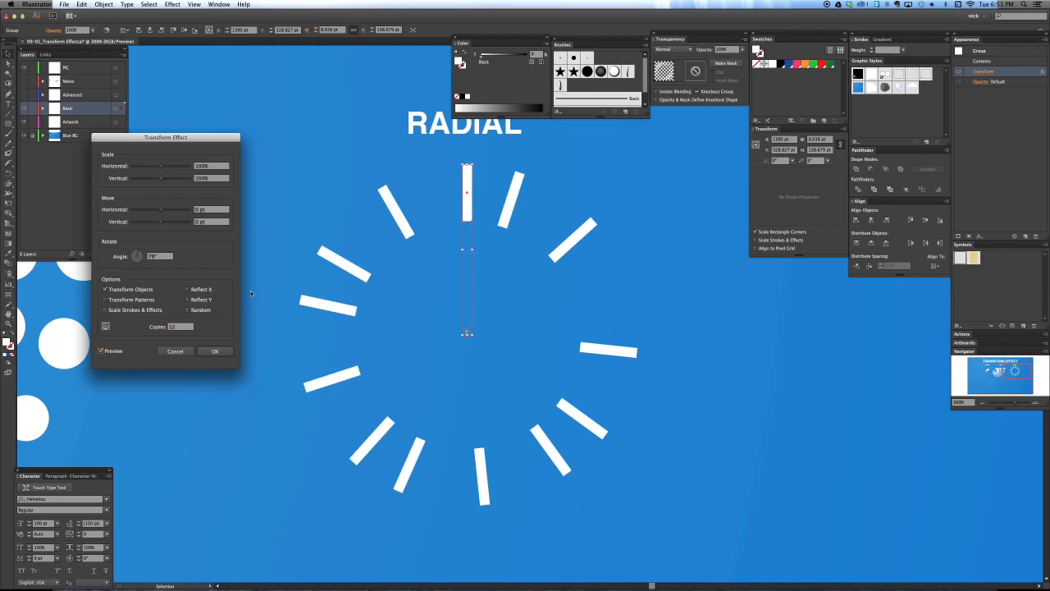
- Try lower rotation angles for the 12 radial copies, then raise the angle to 84°
{"action": "left_click", "coordinate": [163, 257]}
{"action": "key", "text": "Down"}
{"action": "key", "text": "Down"}
{"action": "key", "text": "Down"}
{"action": "key", "text": "Down"}
{"action": "key", "text": "Down"}
{"action": "key", "text": "Down"}
{"action": "key", "text": "Down"}
{"action": "key", "text": "Down"}
{"action": "key", "text": "Down"}
{"action": "key", "text": "Down"}
{"action": "key", "text": "Down"}
{"action": "key", "text": "Down"}
{"action": "key", "text": "Down"}
{"action": "key", "text": "Down"}
{"action": "key", "text": "Down"}
{"action": "key", "text": "Down"}
{"action": "key", "text": "Down"}
{"action": "key", "text": "Down"}
{"action": "key", "text": "Down"}
{"action": "key", "text": "Down"}
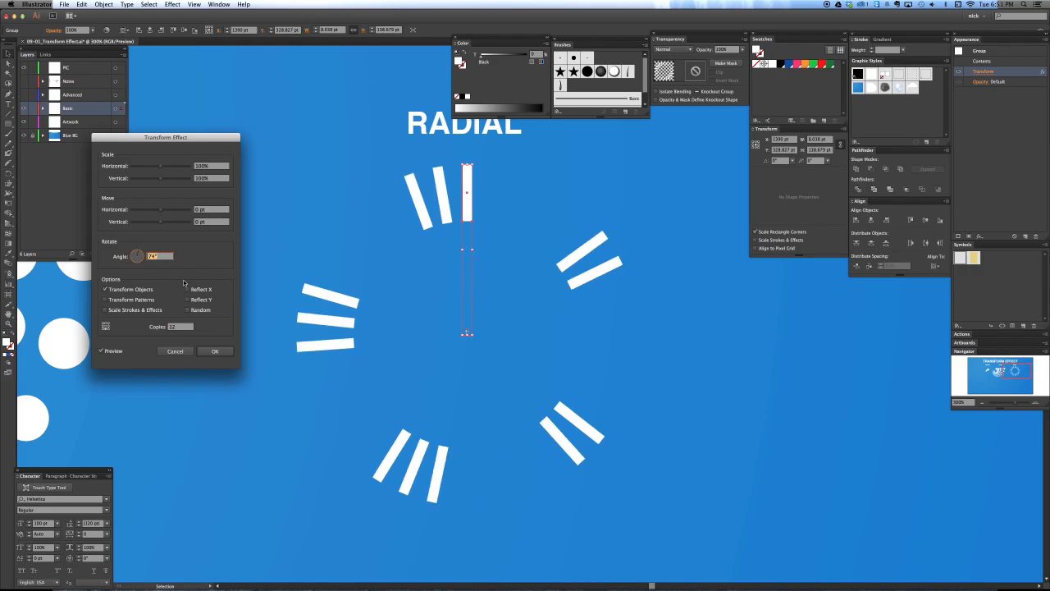
{"action": "key", "text": "Up"}
{"action": "key", "text": "Up"}
{"action": "key", "text": "Up"}
{"action": "key", "text": "Up"}
{"action": "key", "text": "Up"}
{"action": "key", "text": "Up"}
{"action": "key", "text": "Up"}
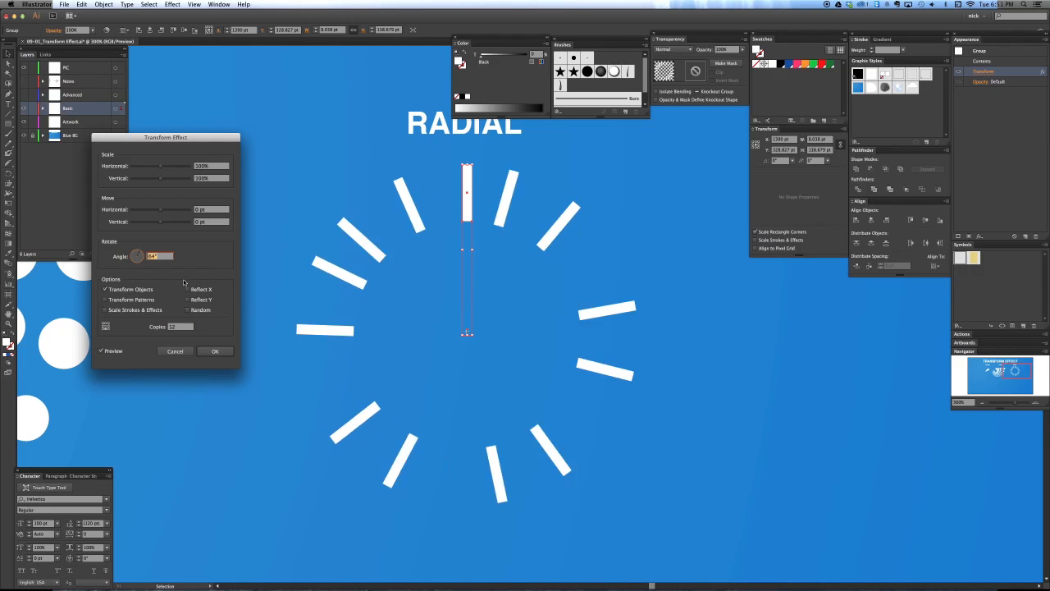
- Gradually reduce the rotation angle of the 12 radial copies to 15°
{"action": "key", "text": "Down"}
{"action": "key", "text": "Down"}
{"action": "key", "text": "Down"}
{"action": "key", "text": "Down"}
{"action": "key", "text": "Down"}
{"action": "key", "text": "Down"}
{"action": "key", "text": "Down"}
{"action": "key", "text": "Down"}
{"action": "key", "text": "Down"}
{"action": "key", "text": "Down"}
{"action": "key", "text": "Down"}
{"action": "key", "text": "Down"}
{"action": "key", "text": "Down"}
{"action": "key", "text": "Down"}
{"action": "key", "text": "Down"}
{"action": "key", "text": "Down"}
{"action": "key", "text": "Down"}
{"action": "key", "text": "Down"}
{"action": "key", "text": "Down"}
{"action": "key", "text": "Down"}
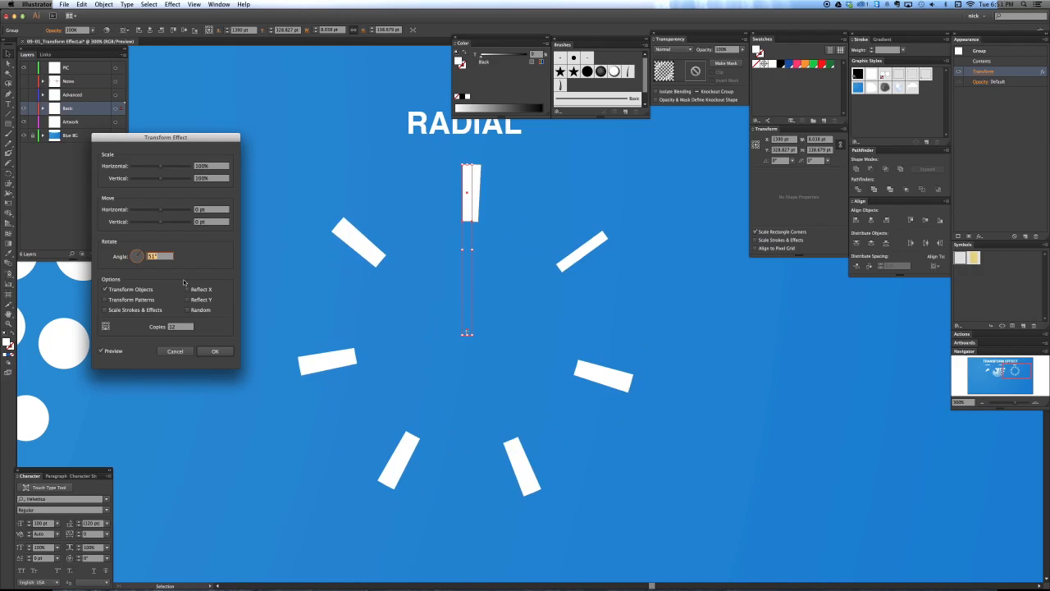
{"action": "key", "text": "Down"}
{"action": "key", "text": "Down"}
{"action": "key", "text": "Down"}
{"action": "key", "text": "Down"}
{"action": "key", "text": "Down"}
{"action": "key", "text": "Down"}
{"action": "key", "text": "Down"}
{"action": "key", "text": "Down"}
{"action": "key", "text": "Down"}
{"action": "key", "text": "Down"}
{"action": "key", "text": "Down"}
{"action": "key", "text": "Down"}
{"action": "key", "text": "Down"}
{"action": "key", "text": "Down"}
{"action": "key", "text": "Down"}
{"action": "key", "text": "Down"}
{"action": "key", "text": "Down"}
{"action": "key", "text": "Down"}
{"action": "key", "text": "Down"}
{"action": "key", "text": "Down"}
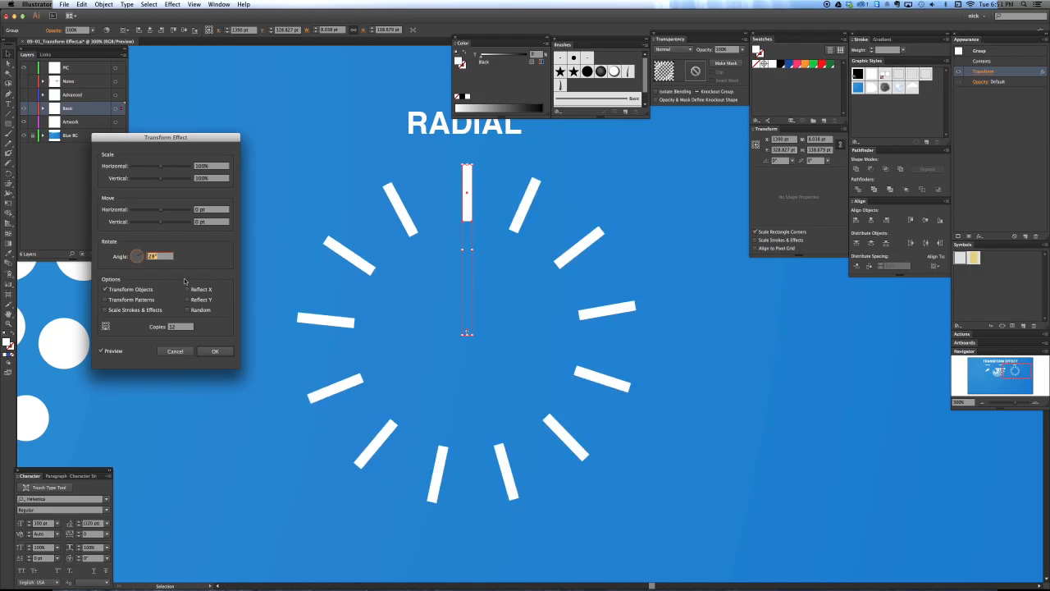
{"action": "key", "text": "Down"}
{"action": "key", "text": "Down"}
{"action": "key", "text": "Down"}
{"action": "key", "text": "Down"}
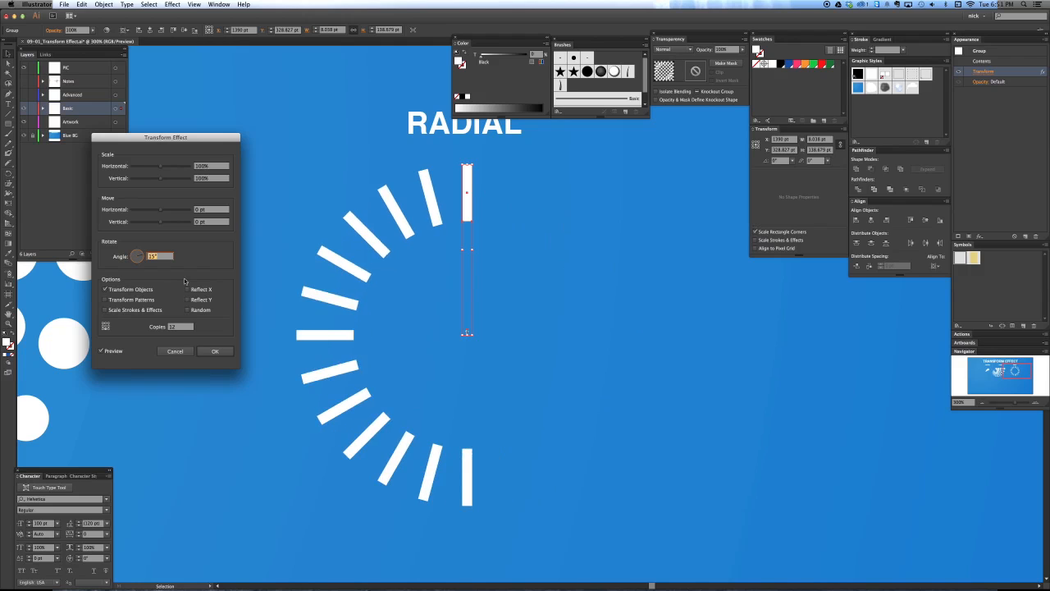
- Raise the radial rotation angle to 29° in small increments, then bring it back down to 27° to approximate a full circle
{"action": "key", "text": "Up"}
{"action": "key", "text": "Up"}
{"action": "key", "text": "Up"}
{"action": "key", "text": "Up"}
{"action": "key", "text": "Up"}
{"action": "key", "text": "Up"}
{"action": "key", "text": "Up"}
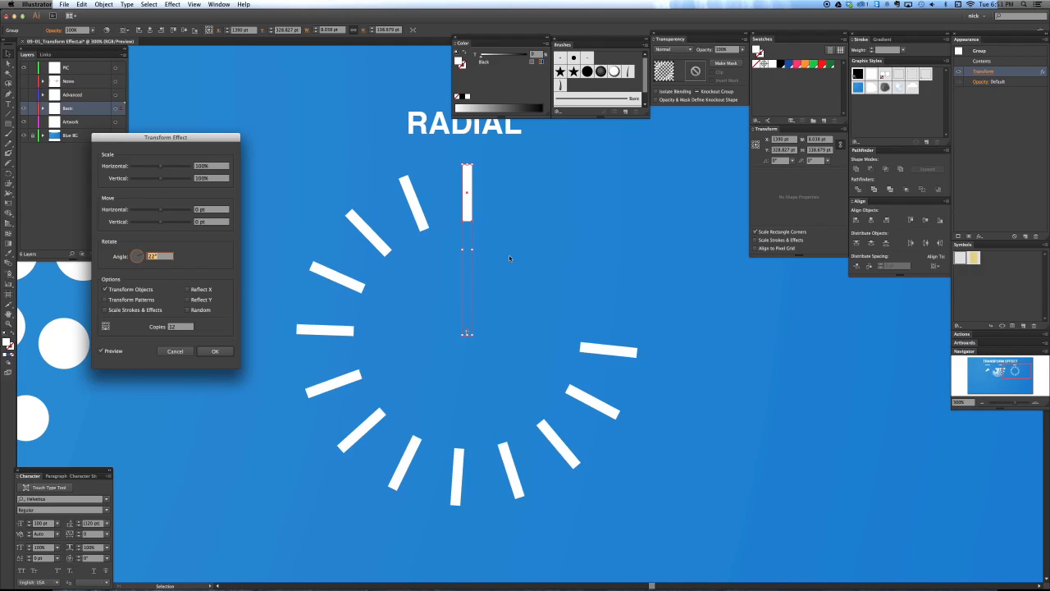
{"action": "key", "text": "Up"}
{"action": "key", "text": "Up"}
{"action": "key", "text": "Up"}
{"action": "key", "text": "Up"}
{"action": "key", "text": "Up"}
{"action": "key", "text": "Up"}
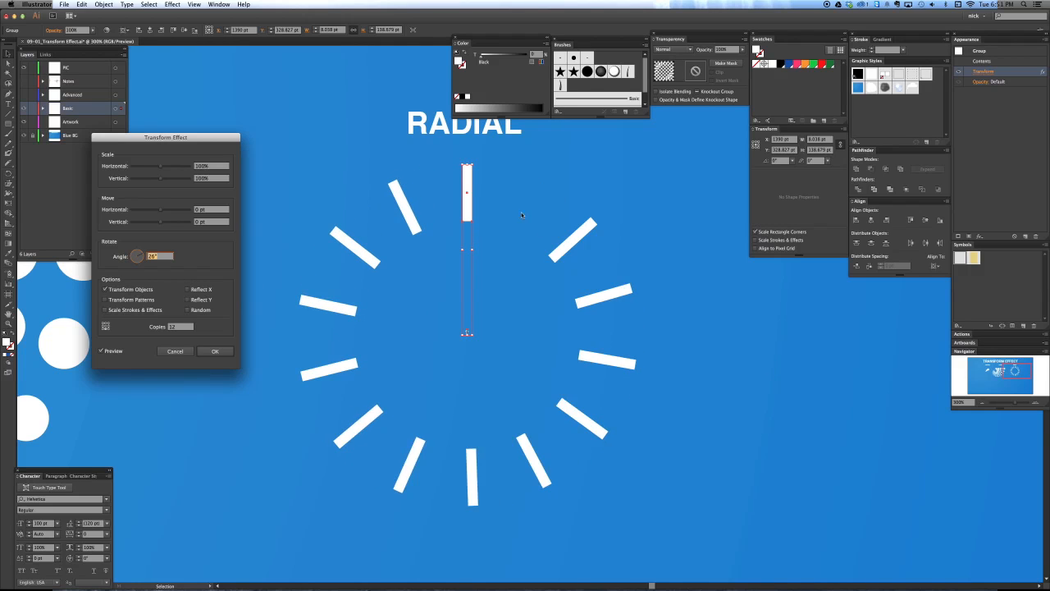
{"action": "key", "text": "Up"}
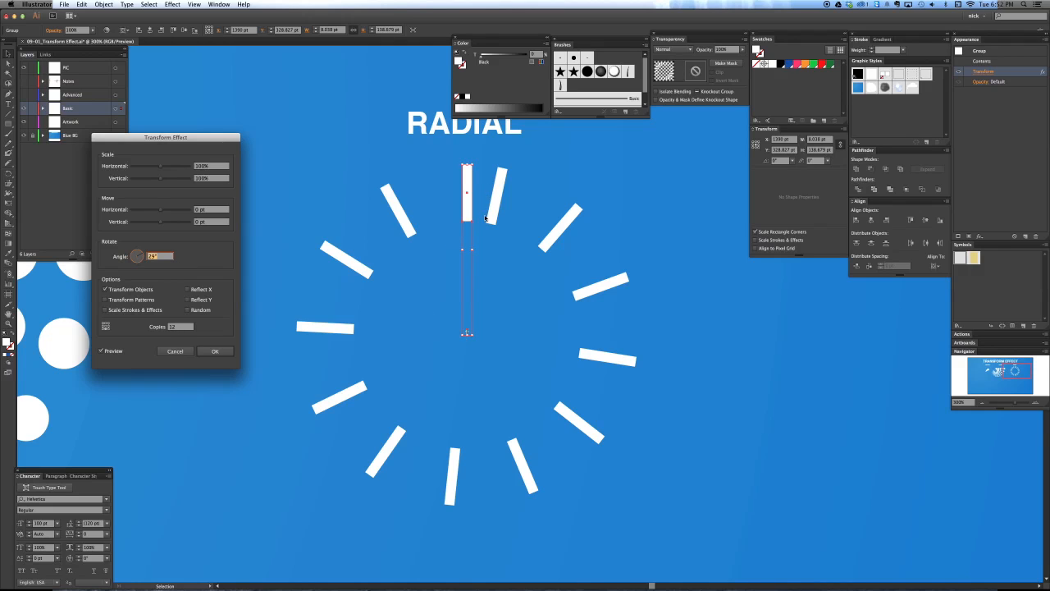
{"action": "key", "text": "Down"}
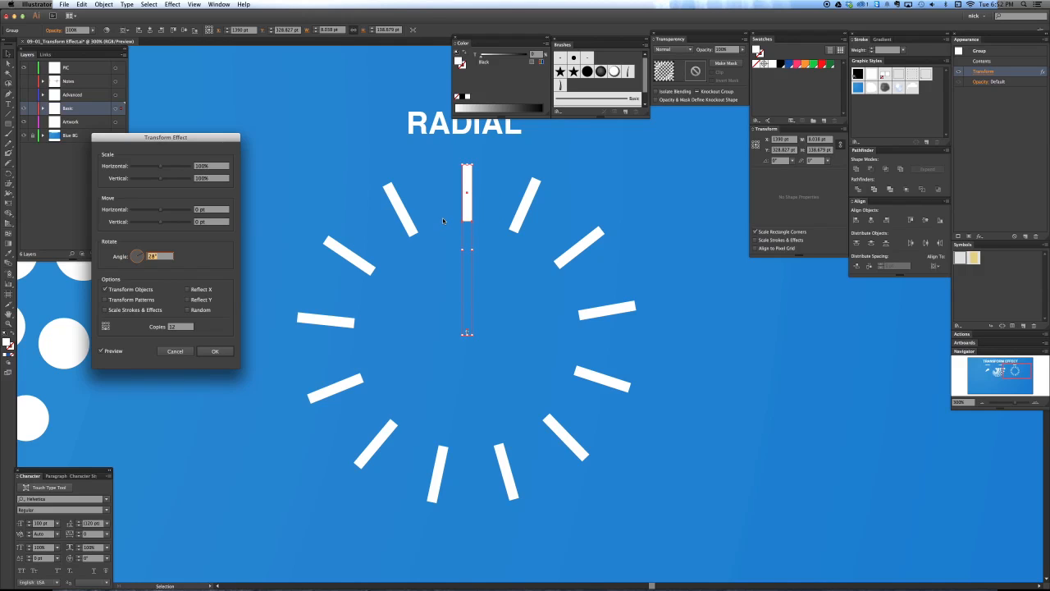
{"action": "key", "text": "Down"}
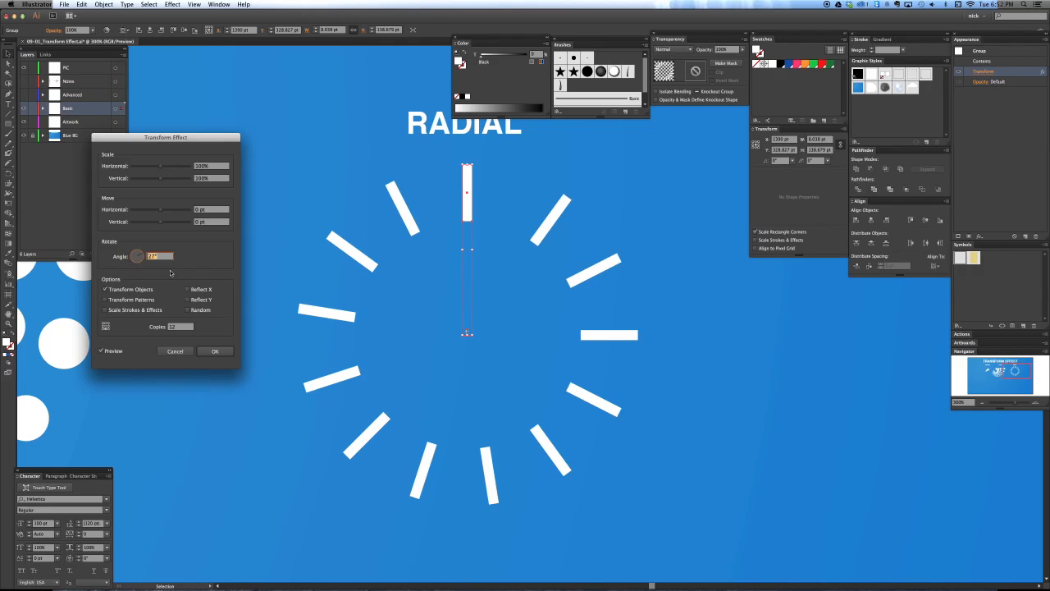
- Set the rotation angle to 360/13 for even spacing around the circle and apply the Transform effect
{"action": "key", "text": "Tab"}
{"action": "left_click", "coordinate": [162, 256]}
{"action": "type", "text": "360/13"}
{"action": "key", "text": "Tab"}
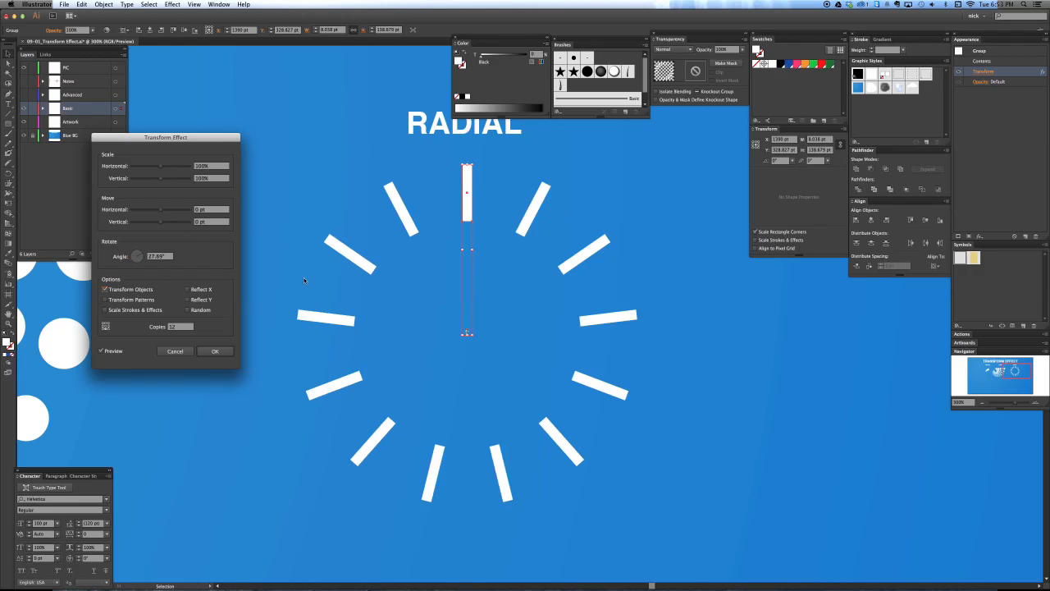
{"action": "double_click", "coordinate": [164, 257]}
{"action": "left_click", "coordinate": [215, 352]}
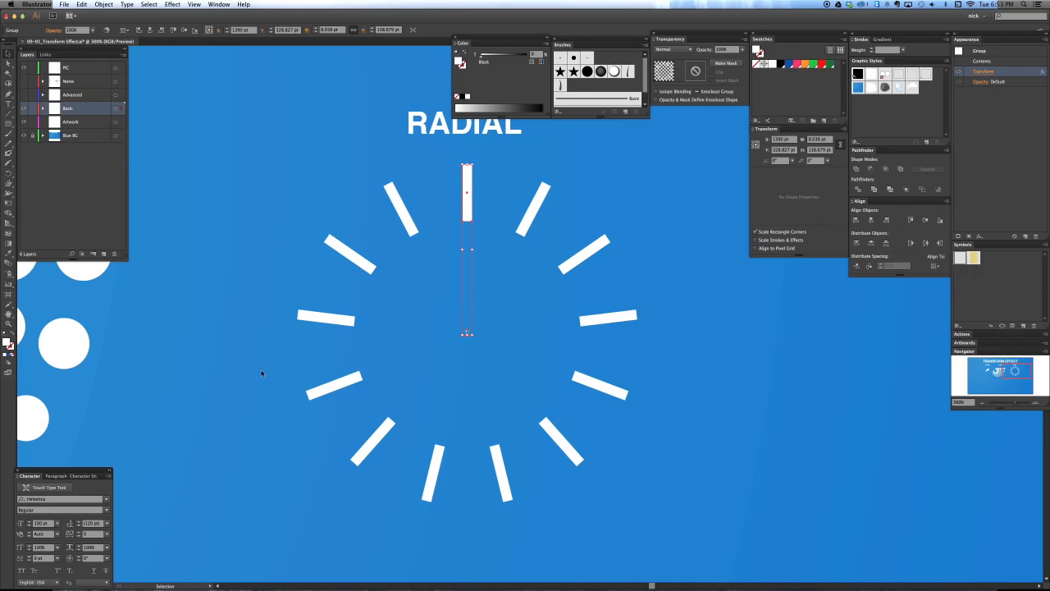
- Deselect the Radial group and show the Tapering, Linear and Radial examples together on the artboard
{"action": "key", "text": "super+minus"}
{"action": "key", "text": "v"}
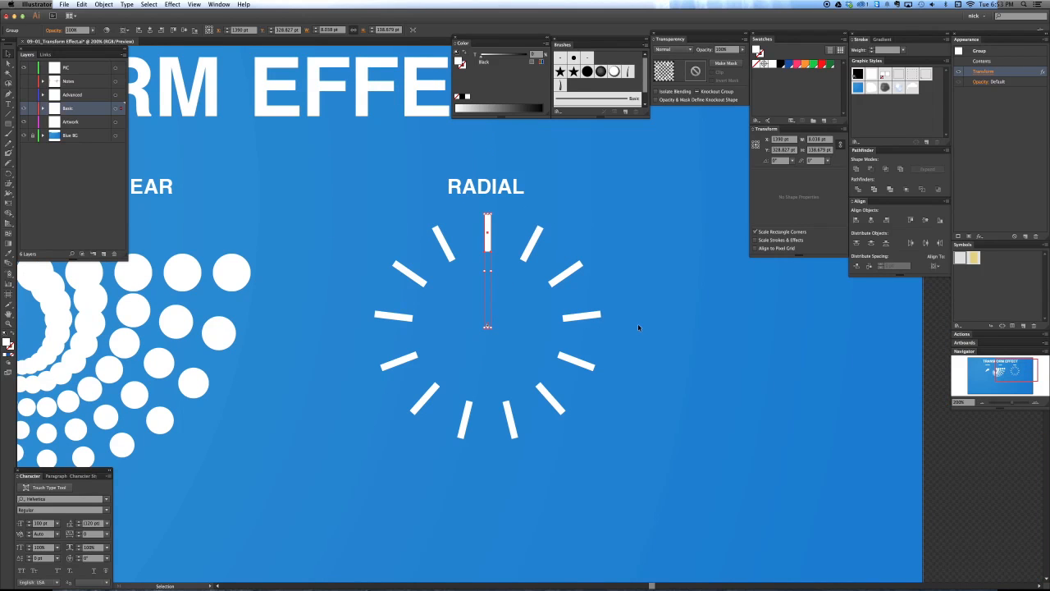
{"action": "key", "text": "super+minus"}
{"action": "key", "text": "super+minus"}
{"action": "left_click_drag", "start_coordinate": [340, 444], "coordinate": [463, 375]}
{"action": "left_click", "coordinate": [475, 376]}
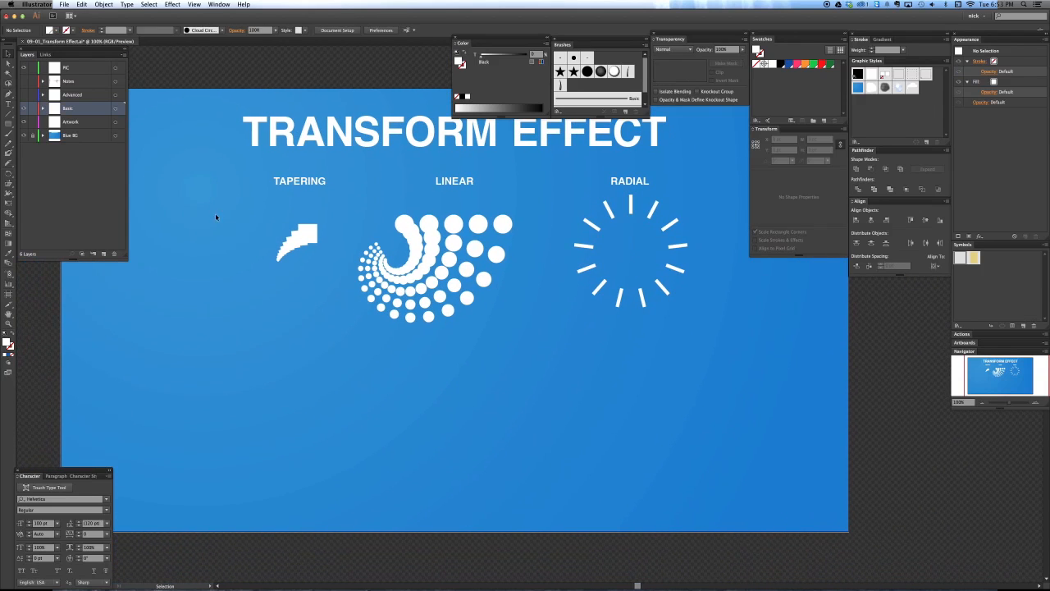
- Make the Advanced layer visible and bring its Reflection examples into close view
{"action": "left_click", "coordinate": [25, 95]}
{"action": "left_click_drag", "start_coordinate": [169, 386], "coordinate": [315, 377]}
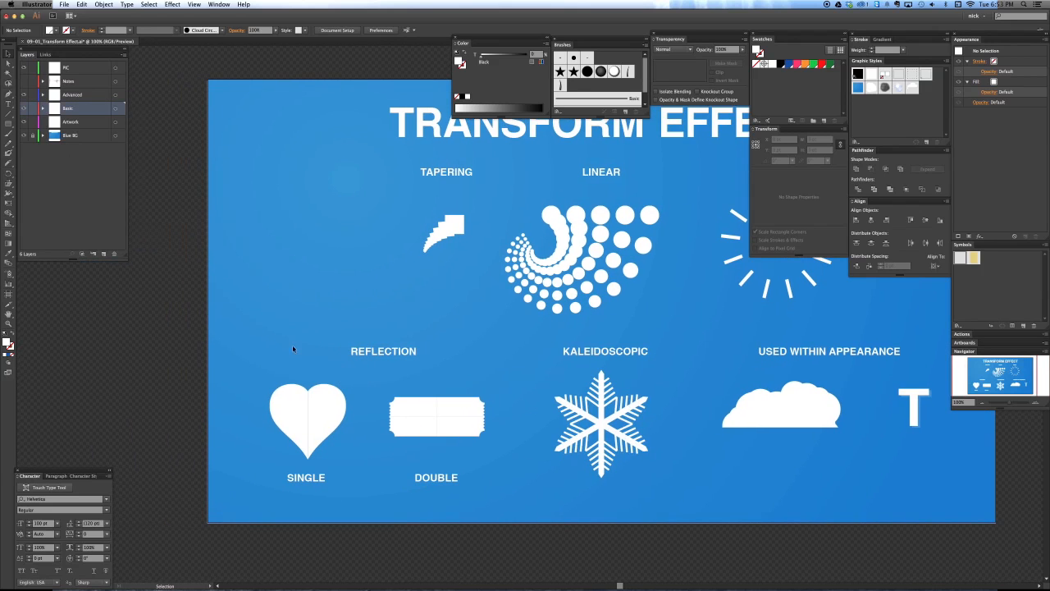
{"action": "left_click_drag", "start_coordinate": [242, 331], "coordinate": [490, 493]}
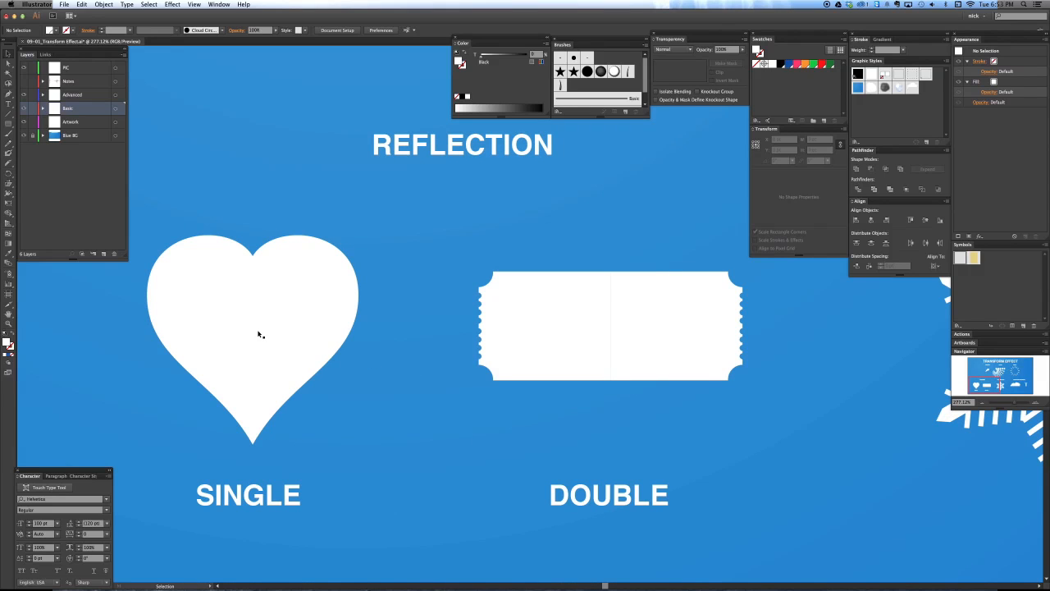
- Select the Single reflection heart to check its source path, deselect it, and examine the Reflection examples in Outline view
{"action": "left_click", "coordinate": [244, 296]}
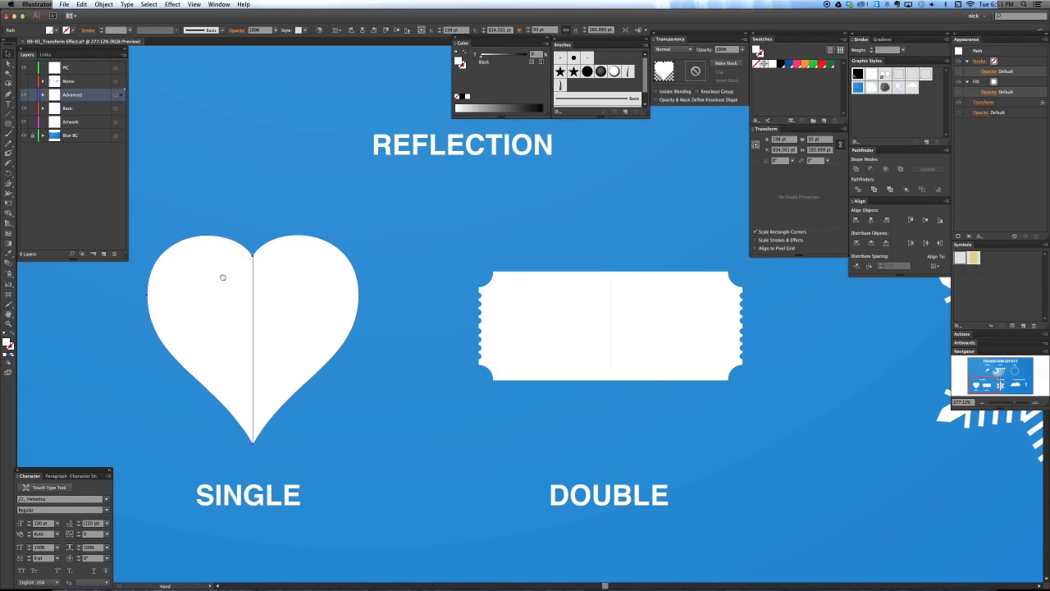
{"action": "left_click_drag", "start_coordinate": [223, 278], "coordinate": [263, 278]}
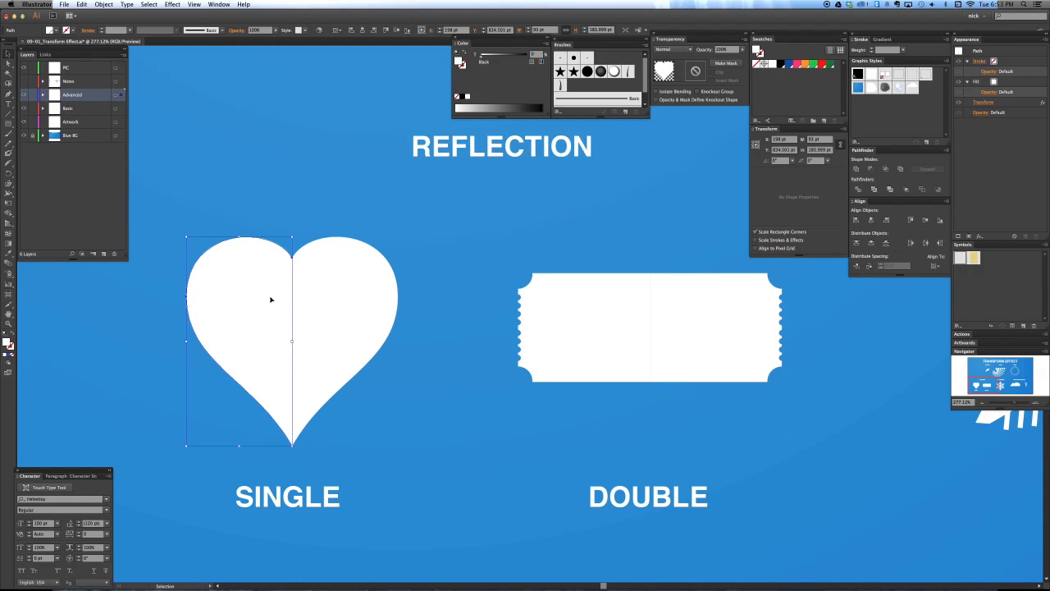
{"action": "left_click", "coordinate": [233, 180]}
{"action": "key", "text": "ctrl+y"}
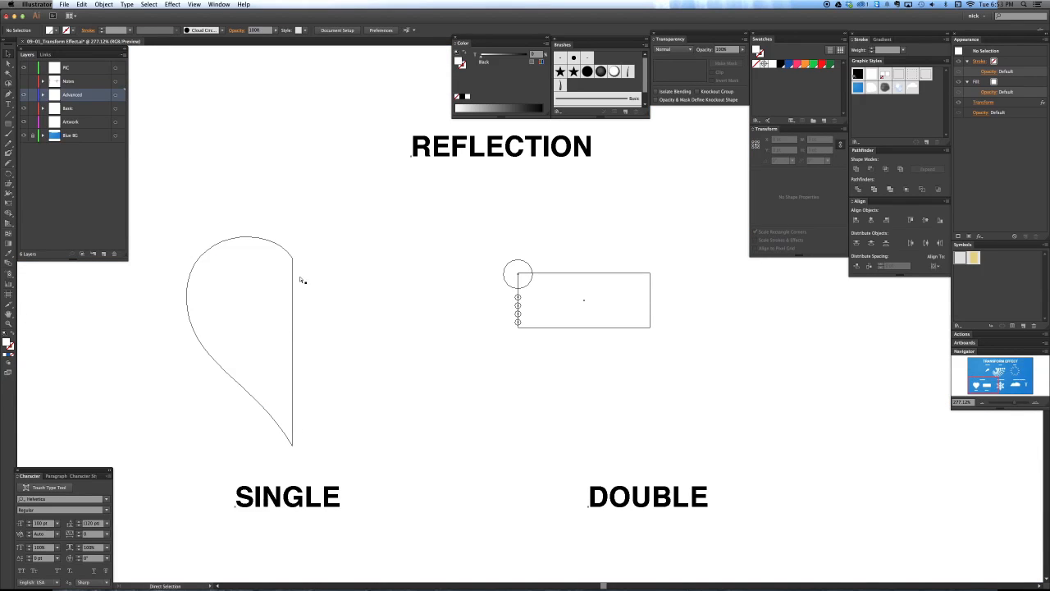
- Return to Preview mode and review the Single heart's Transform effect with Reflect X and live preview on, closing it without changes
{"action": "key", "text": "ctrl+y"}
{"action": "left_click", "coordinate": [299, 311]}
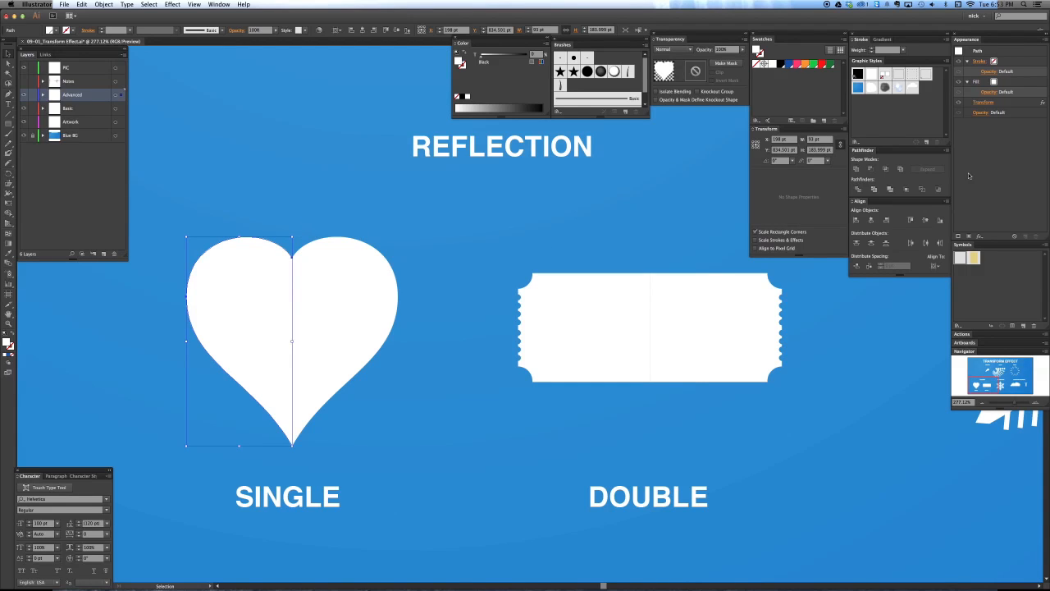
{"action": "left_click", "coordinate": [987, 103]}
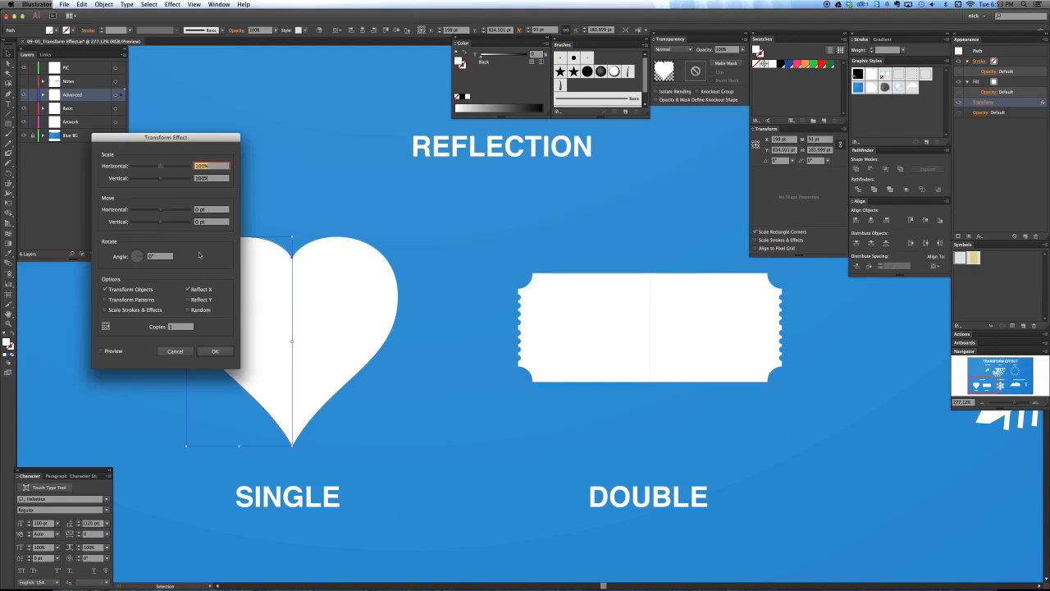
{"action": "left_click", "coordinate": [200, 291]}
{"action": "left_click_drag", "start_coordinate": [175, 137], "coordinate": [123, 144]}
{"action": "left_click", "coordinate": [136, 296]}
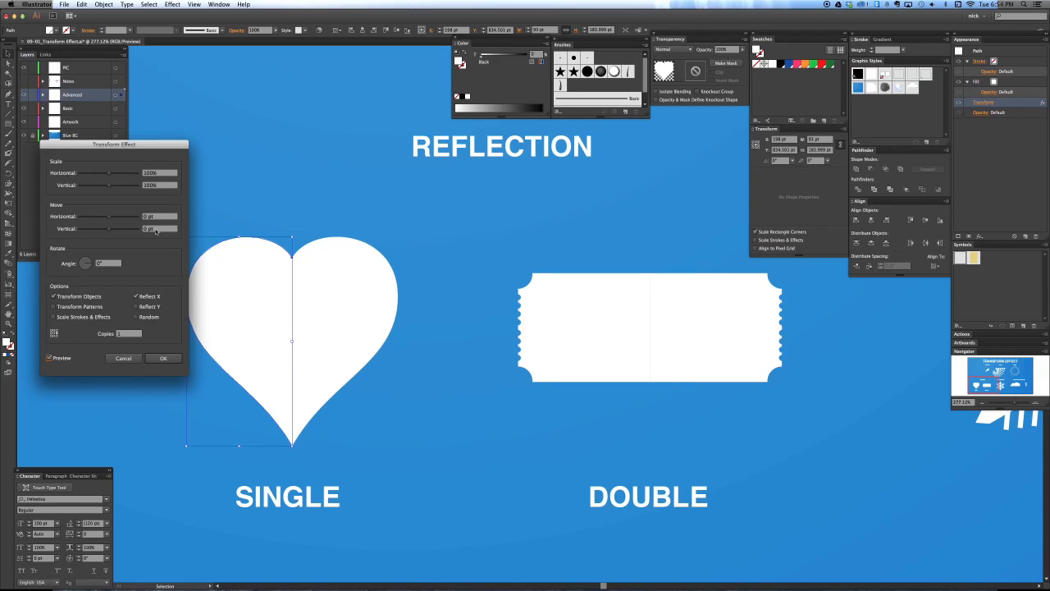
{"action": "left_click", "coordinate": [100, 334]}
{"action": "left_click", "coordinate": [123, 358]}
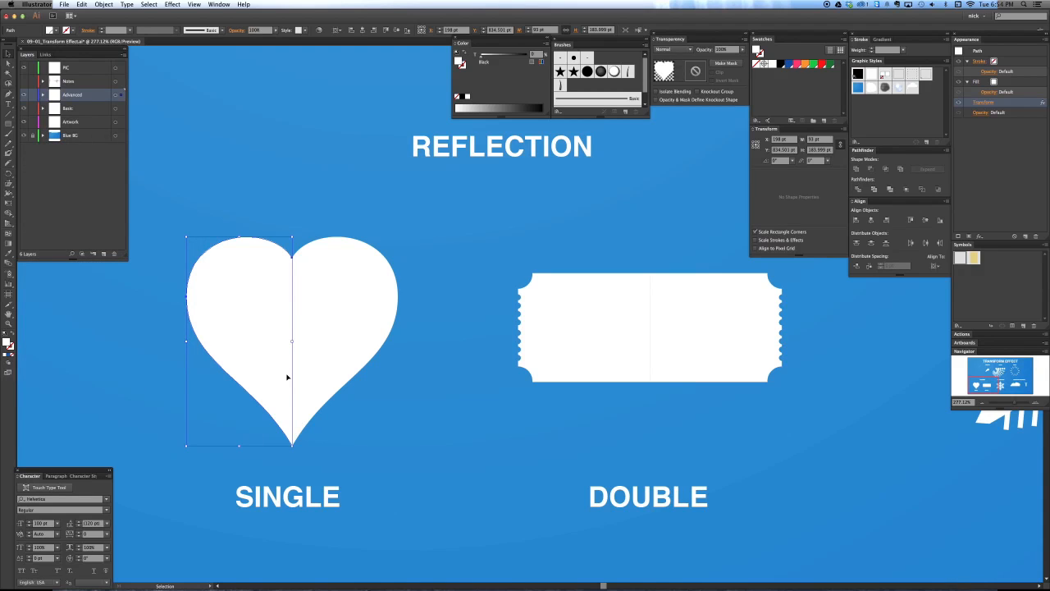
- Bring the Double reflection ticket into view, select its corner cutout circle to inspect the source shape, and deselect it
{"action": "key", "text": "space"}
{"action": "left_click_drag", "start_coordinate": [470, 354], "coordinate": [340, 353]}
{"action": "left_click_drag", "start_coordinate": [422, 366], "coordinate": [358, 368]}
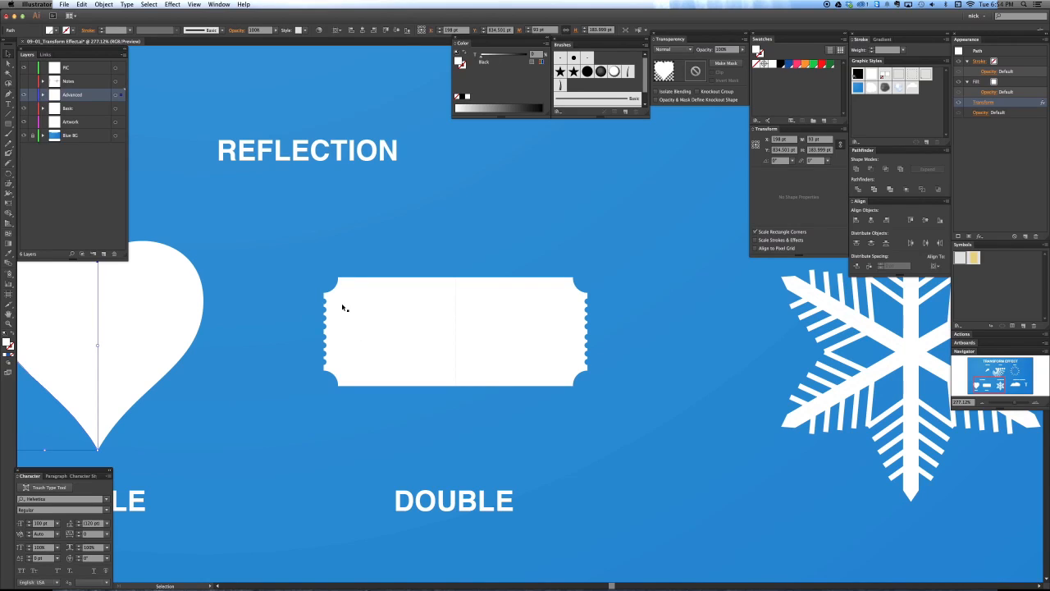
{"action": "key", "text": "a"}
{"action": "key", "text": "v"}
{"action": "key", "text": "a"}
{"action": "left_click", "coordinate": [325, 280]}
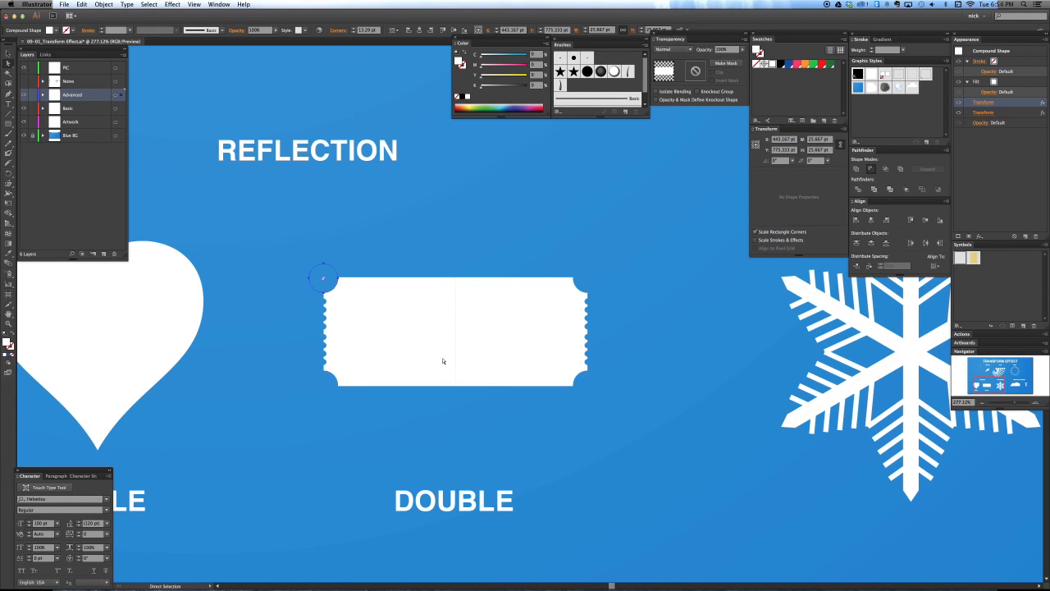
{"action": "key", "text": "v"}
{"action": "left_click", "coordinate": [347, 254]}
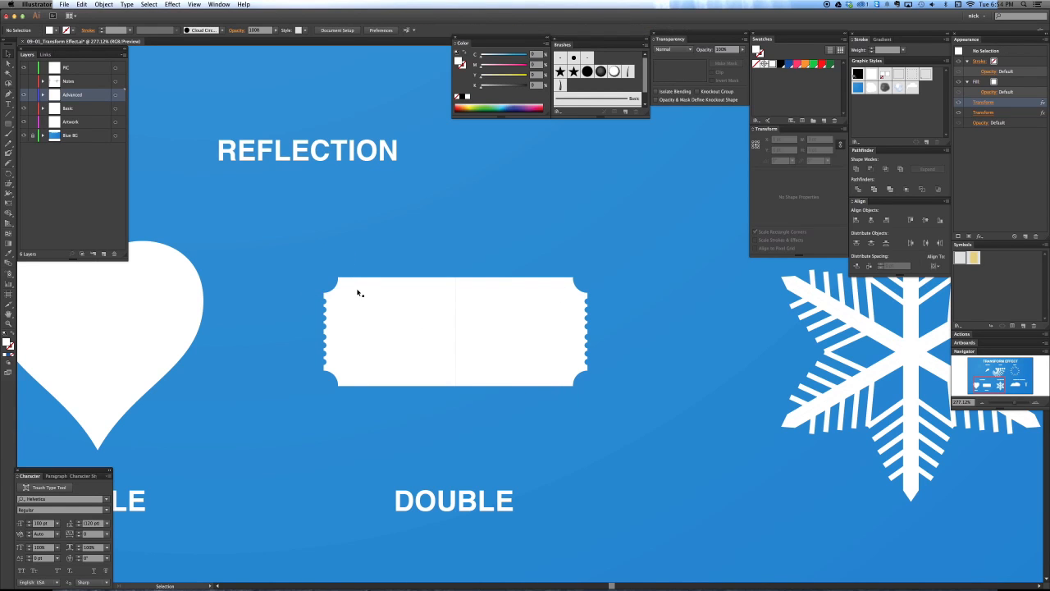
- Examine the Double ticket's source rectangle and cutout circles up close in Outline view, and return to Preview mode
{"action": "key", "text": "super+y"}
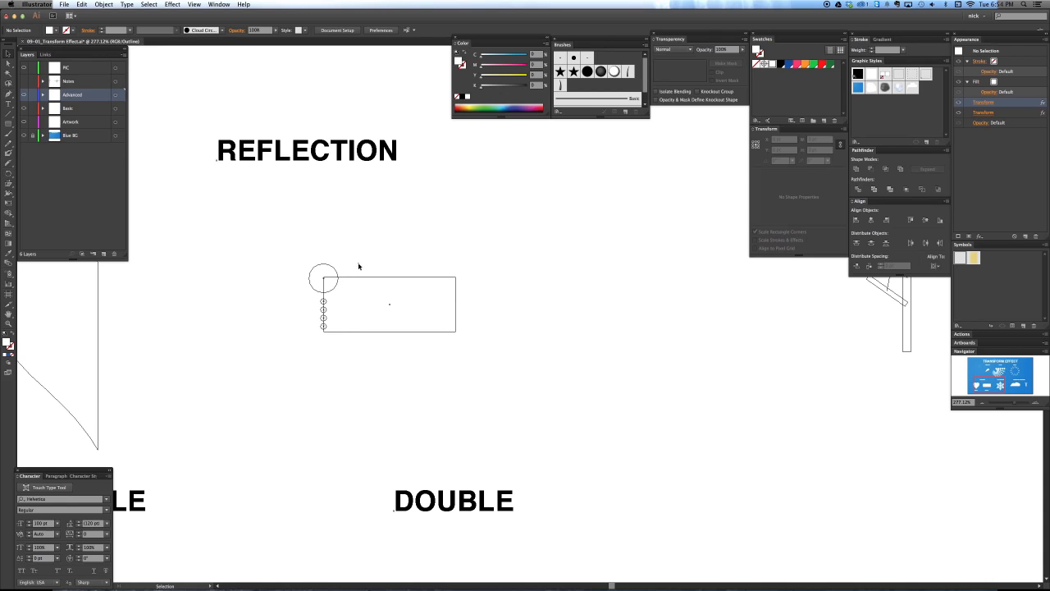
{"action": "left_click", "coordinate": [389, 301]}
{"action": "left_click", "coordinate": [506, 356]}
{"action": "key", "text": "a"}
{"action": "scroll", "coordinate": [307, 301], "scroll_direction": "up", "scroll_amount": 4}
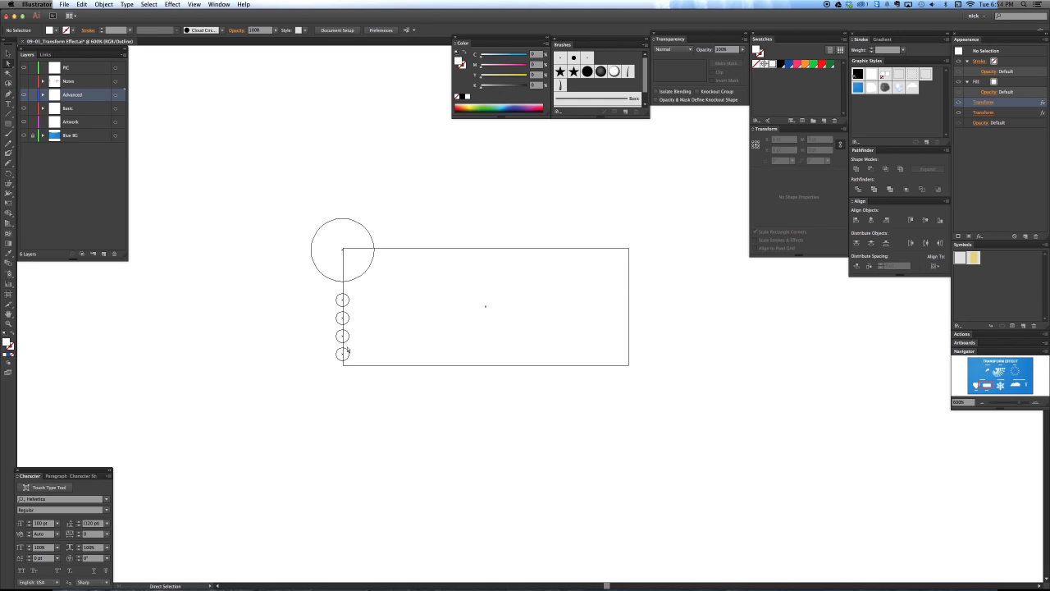
{"action": "key", "text": "super+minus"}
{"action": "key", "text": "super+minus"}
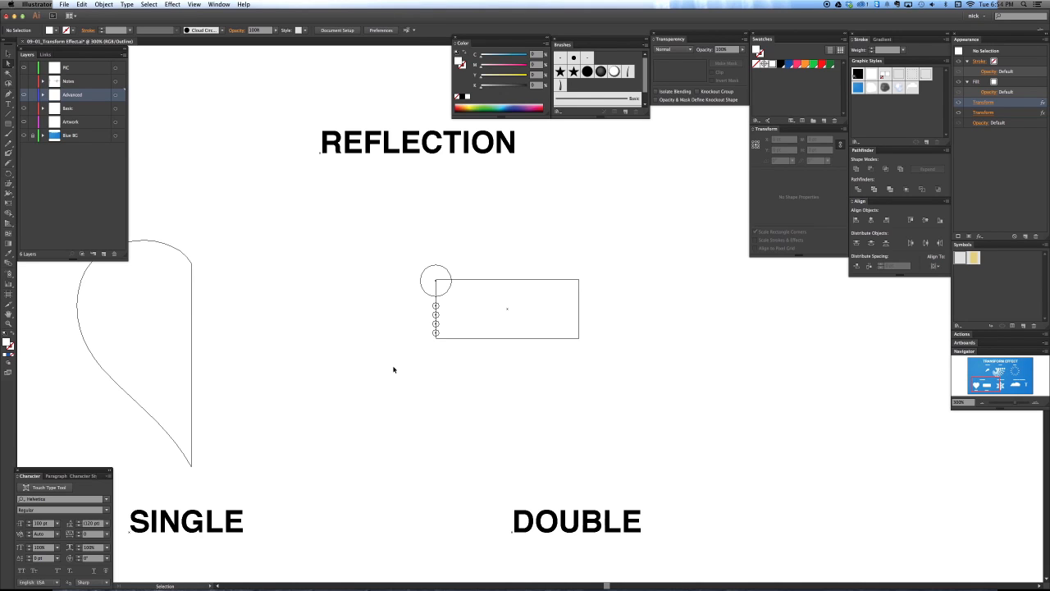
{"action": "key", "text": "super+t"}
{"action": "key", "text": "super+y"}
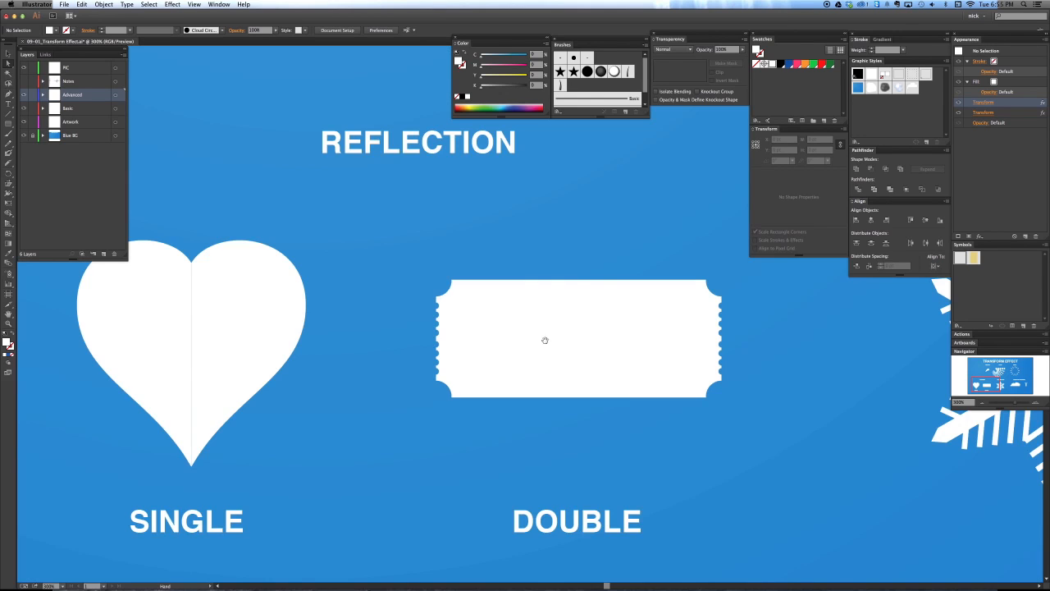
- Make the Notes layer visible to show the reflection axis annotations over the Single and Double examples
{"action": "scroll", "coordinate": [492, 339], "scroll_direction": "right", "scroll_amount": 5}
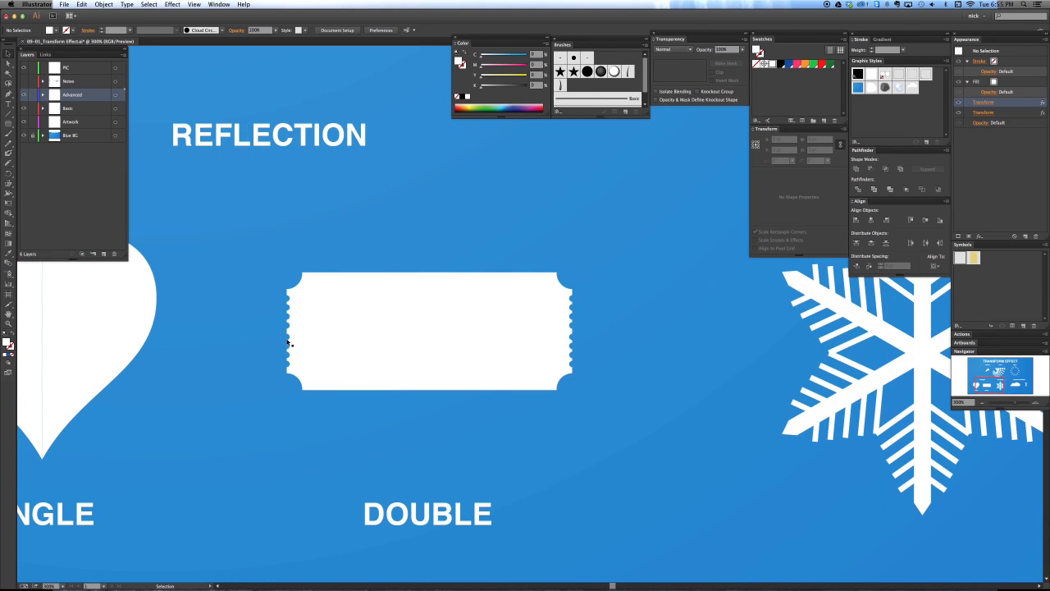
{"action": "left_click", "coordinate": [320, 297]}
{"action": "left_click", "coordinate": [264, 271]}
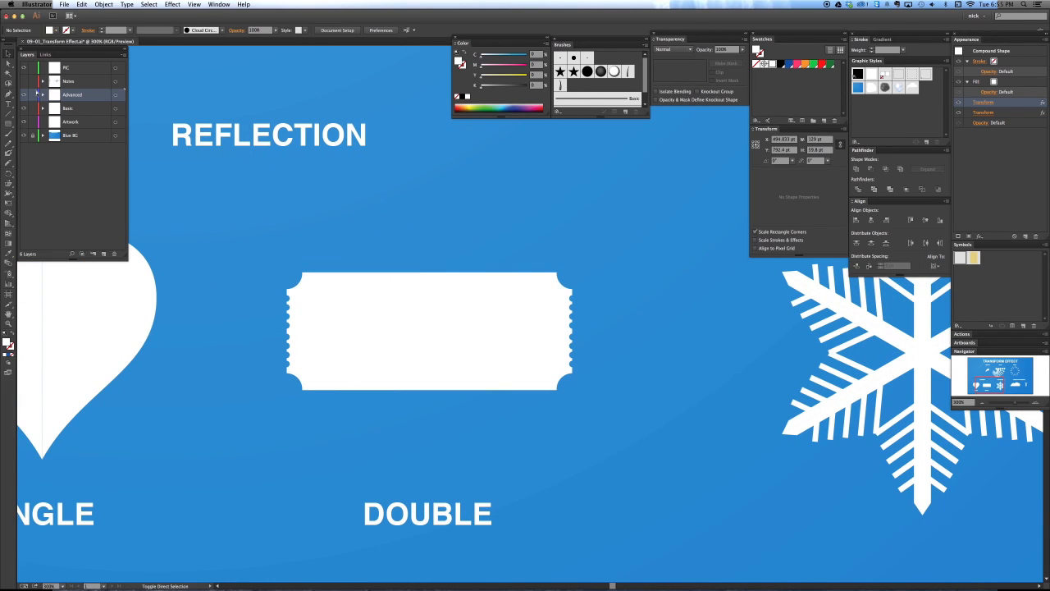
{"action": "left_click", "coordinate": [23, 81]}
{"action": "scroll", "coordinate": [264, 271], "scroll_direction": "left", "scroll_amount": 3}
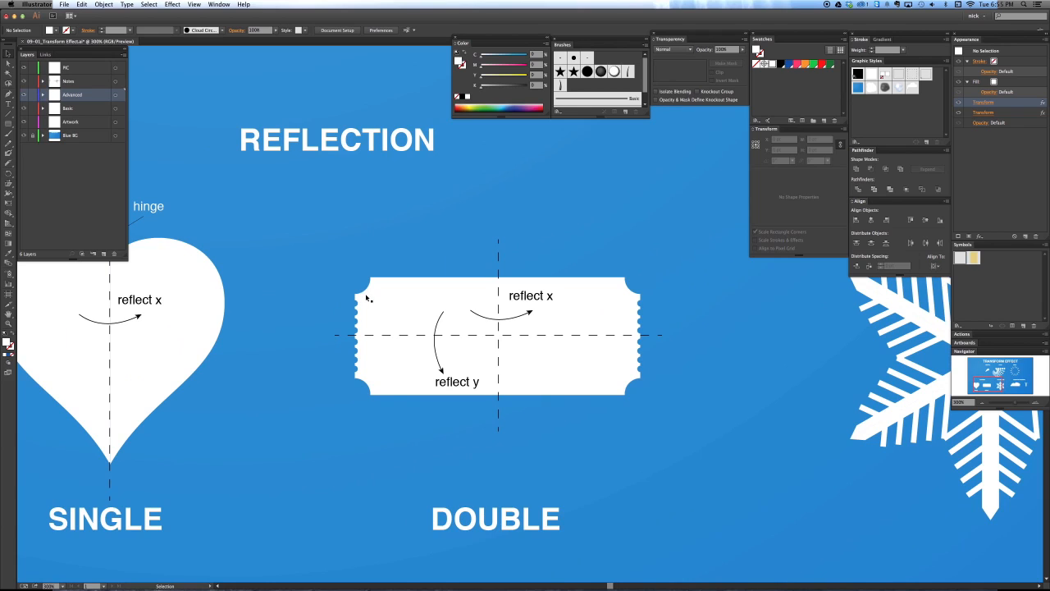
{"action": "scroll", "coordinate": [369, 297], "scroll_direction": "left", "scroll_amount": 2}
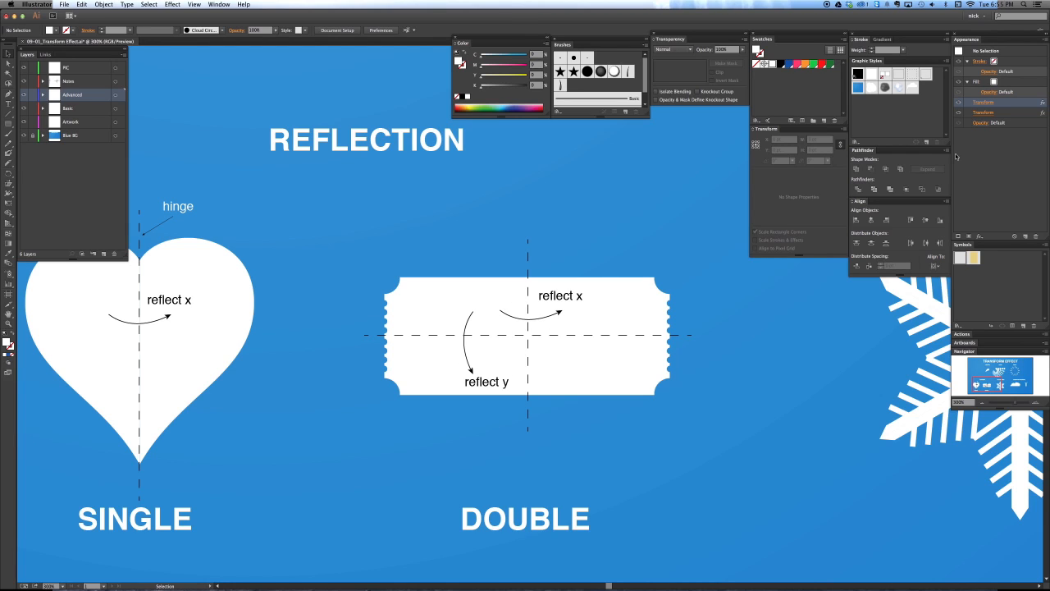
- Review the settings of both Transform effects on the Double ticket, closing each without changes
{"action": "left_click", "coordinate": [978, 103]}
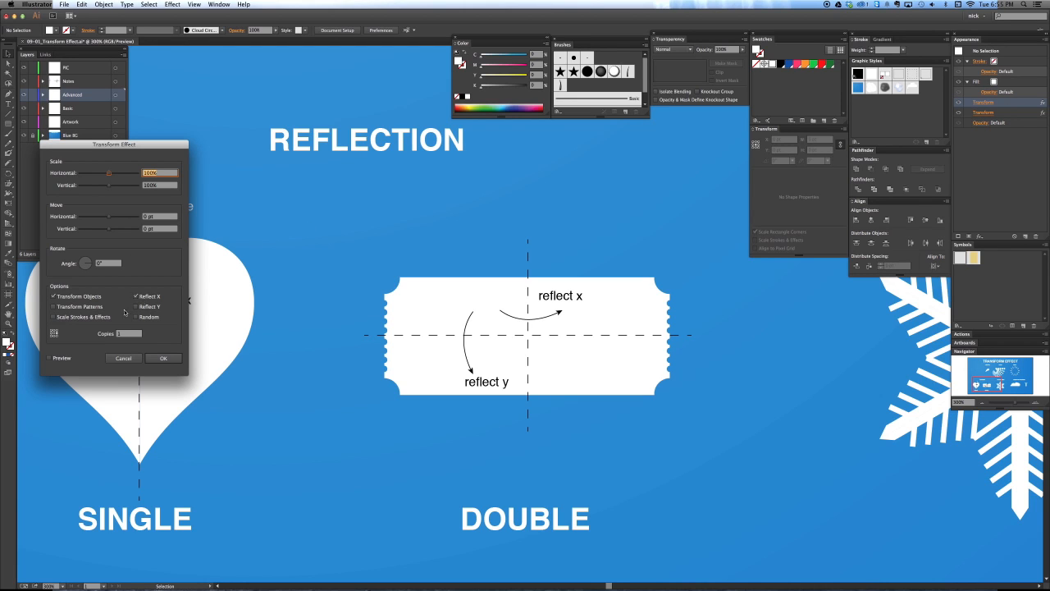
{"action": "key", "text": "Escape"}
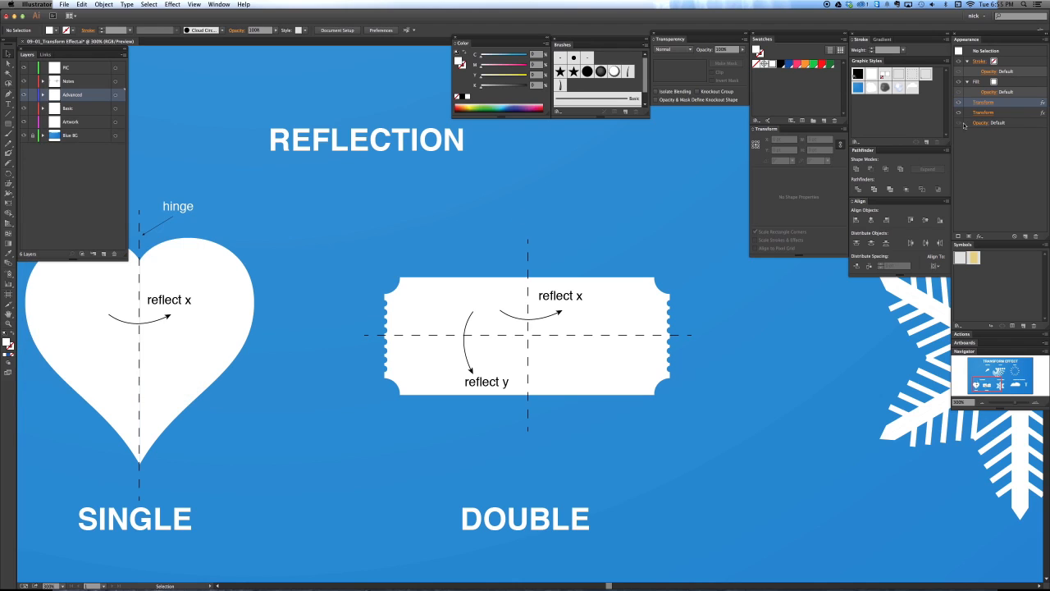
{"action": "left_click", "coordinate": [981, 113]}
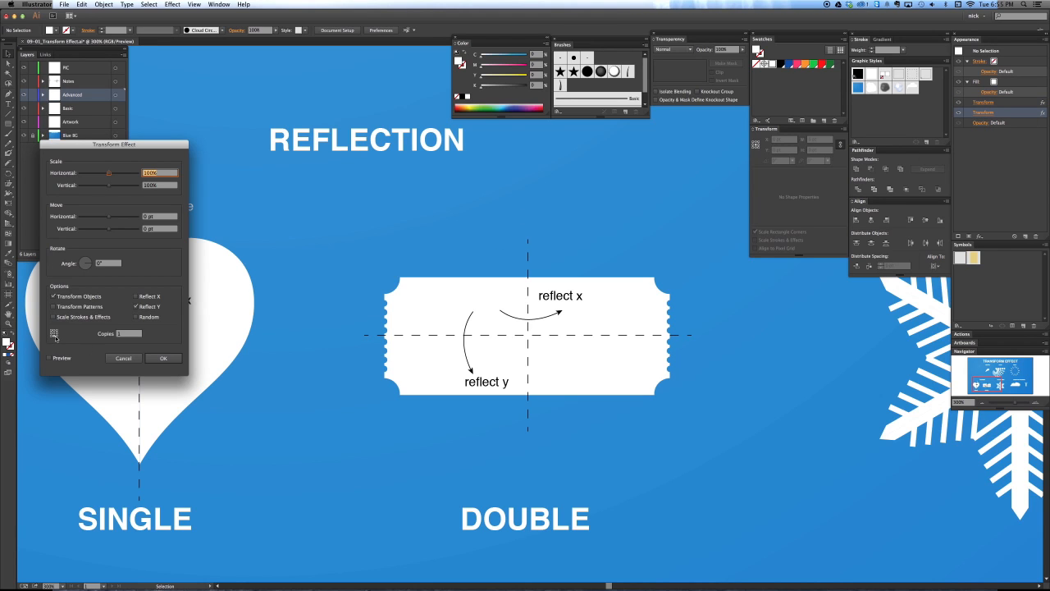
{"action": "key", "text": "Escape"}
- Try widening the Double ticket's source rectangle to about 161 pt and undo the resizing
{"action": "left_click_drag", "start_coordinate": [541, 395], "coordinate": [553, 380]}
{"action": "key", "text": "a"}
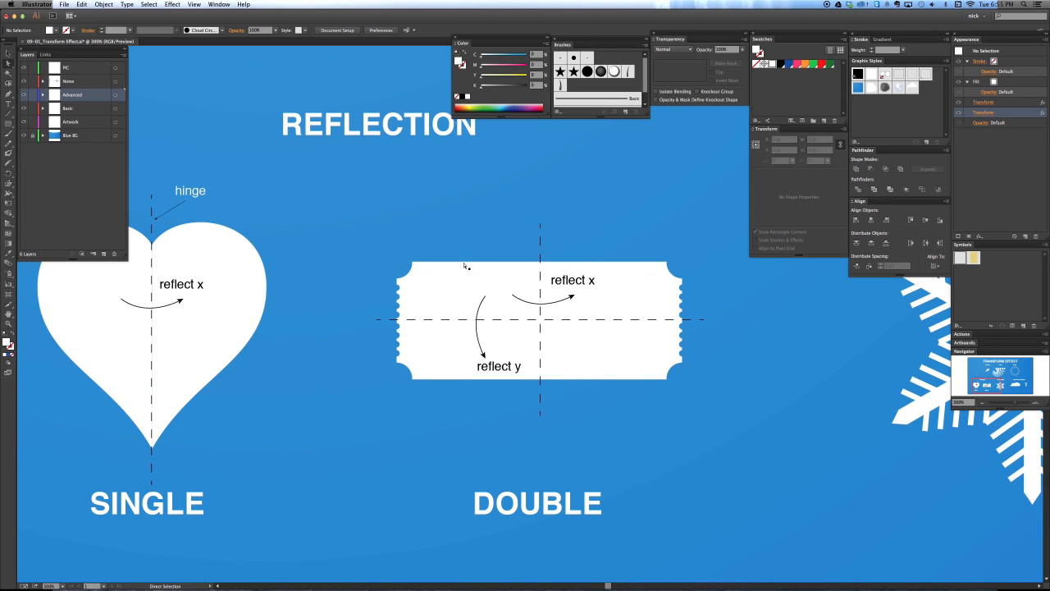
{"action": "key", "text": "v"}
{"action": "left_click", "coordinate": [466, 274]}
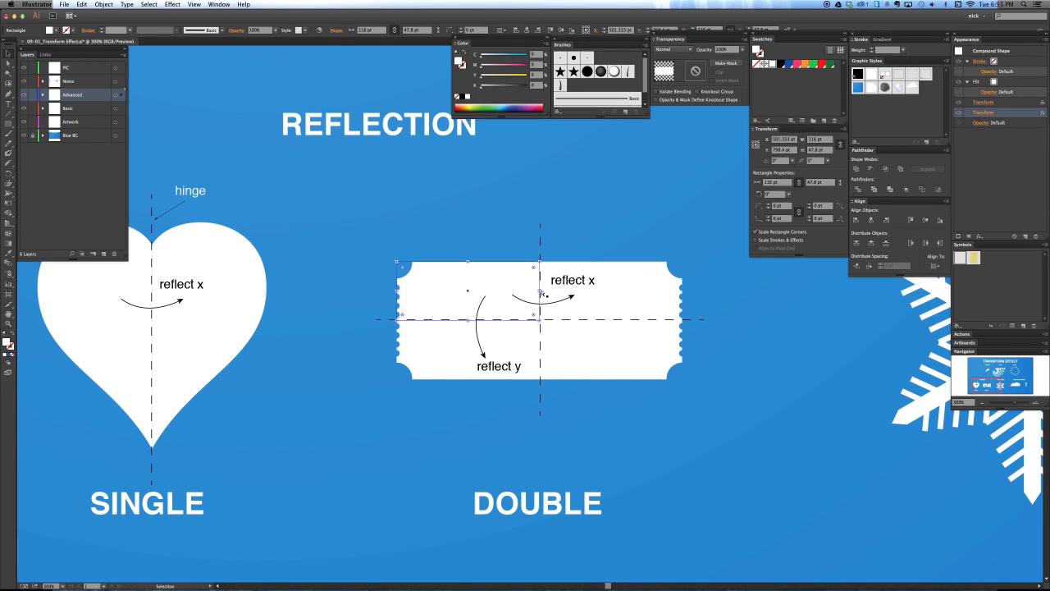
{"action": "key", "text": "a"}
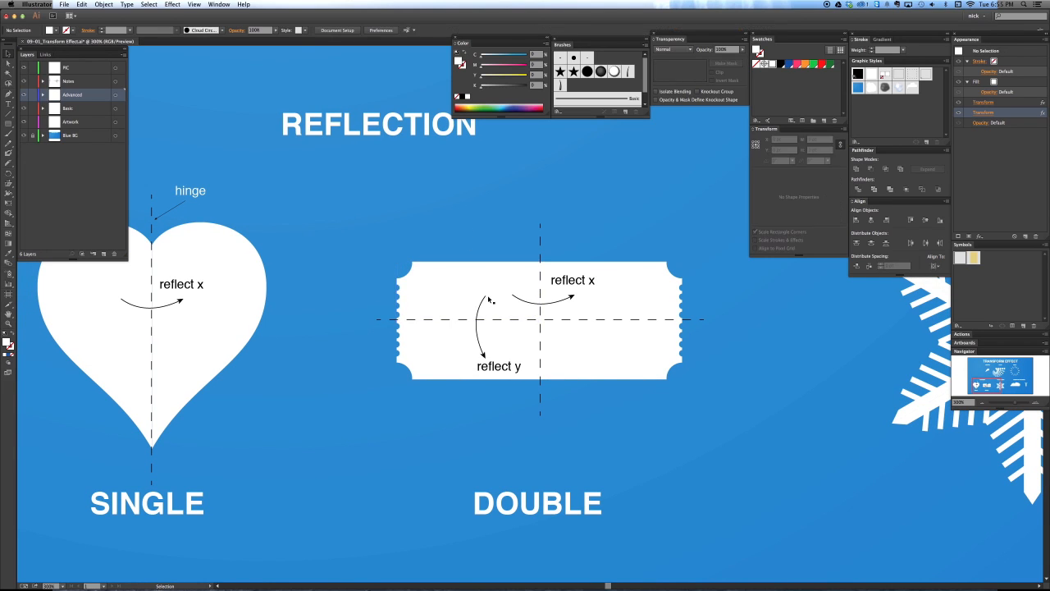
{"action": "left_click", "coordinate": [443, 286]}
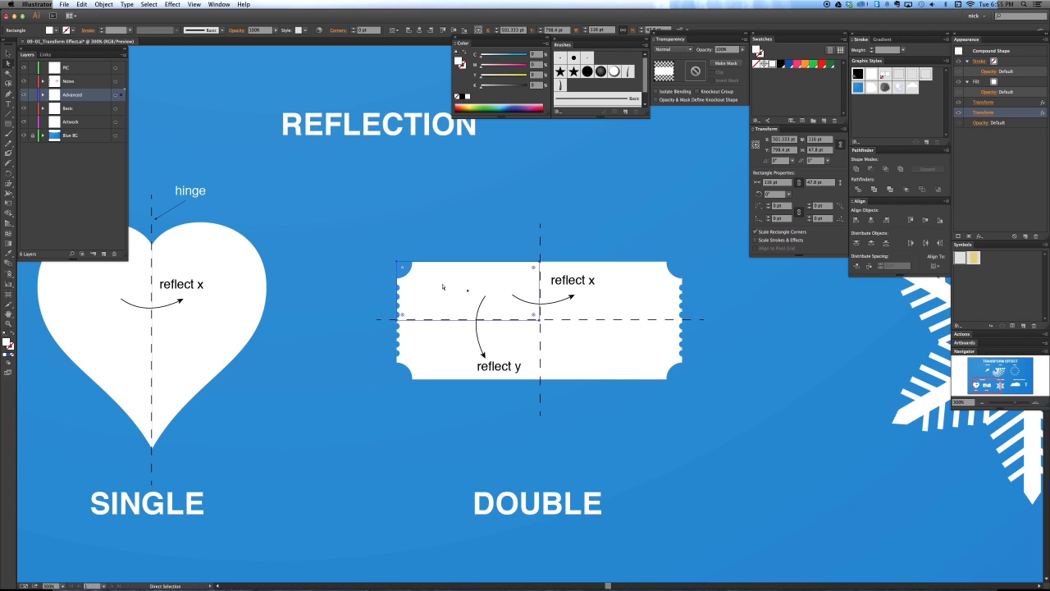
{"action": "key", "text": "v"}
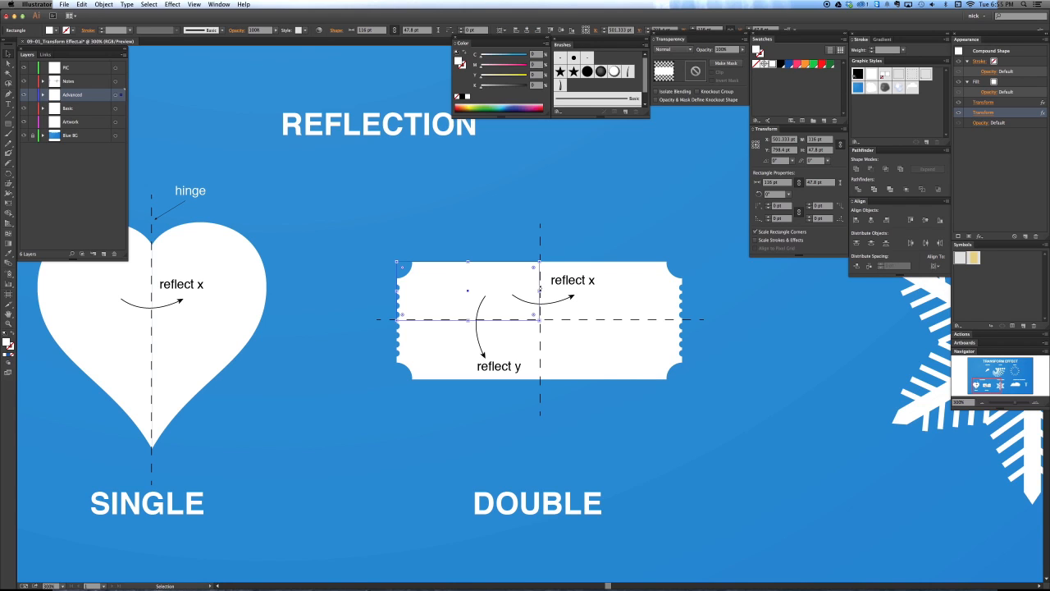
{"action": "left_click_drag", "start_coordinate": [543, 290], "coordinate": [572, 290]}
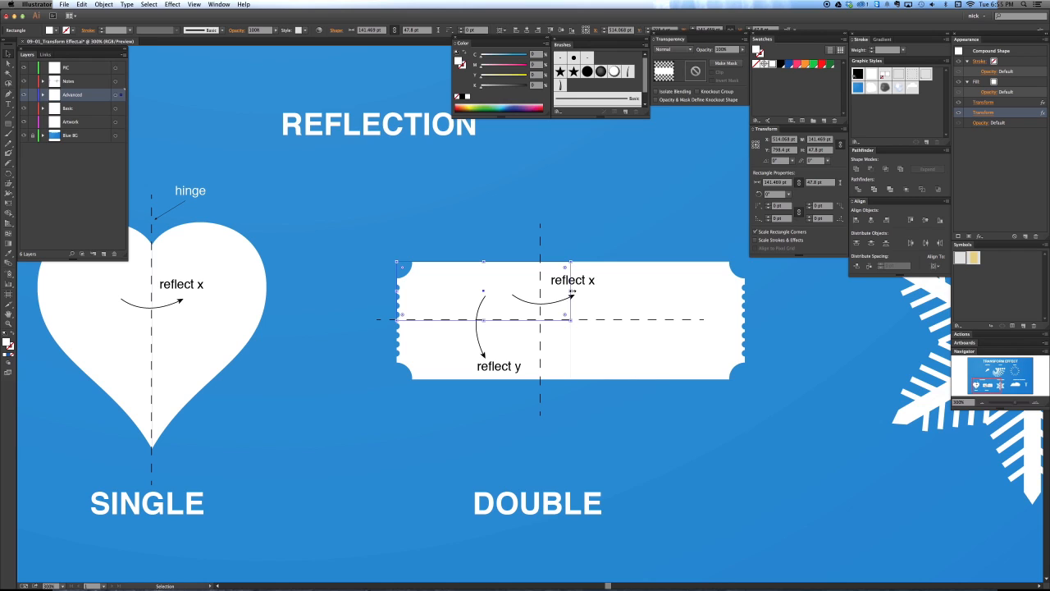
{"action": "left_click_drag", "start_coordinate": [572, 290], "coordinate": [593, 290]}
{"action": "scroll", "coordinate": [735, 324], "scroll_direction": "right", "scroll_amount": 3}
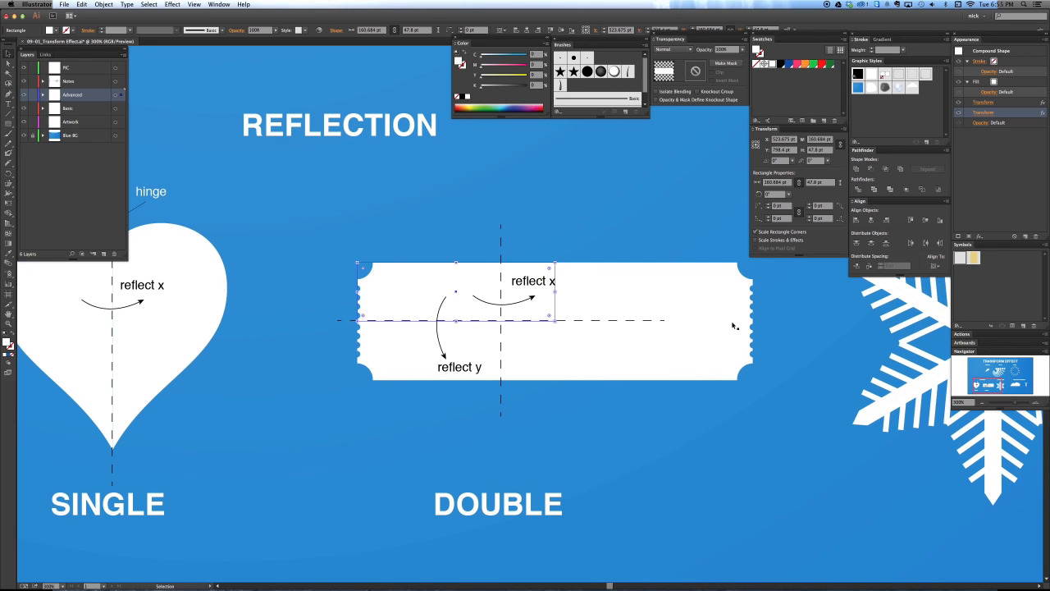
{"action": "key", "text": "super+z"}
{"action": "key", "text": "super+z"}
- Try shrinking the Double ticket's corner cutout circle, undo the change and deselect the circle
{"action": "key", "text": "a"}
{"action": "left_click", "coordinate": [366, 267]}
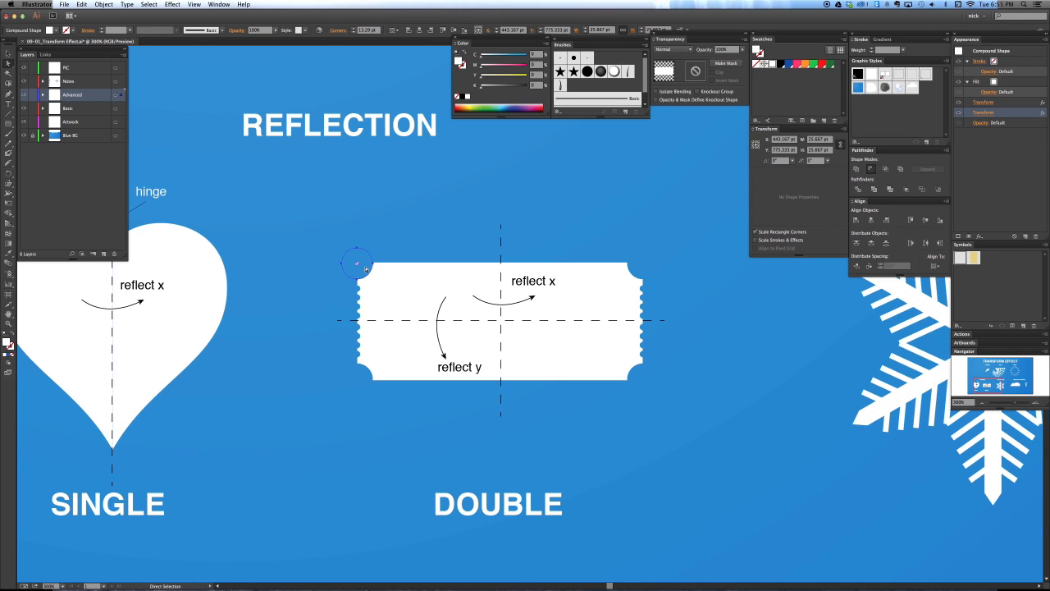
{"action": "key", "text": "v"}
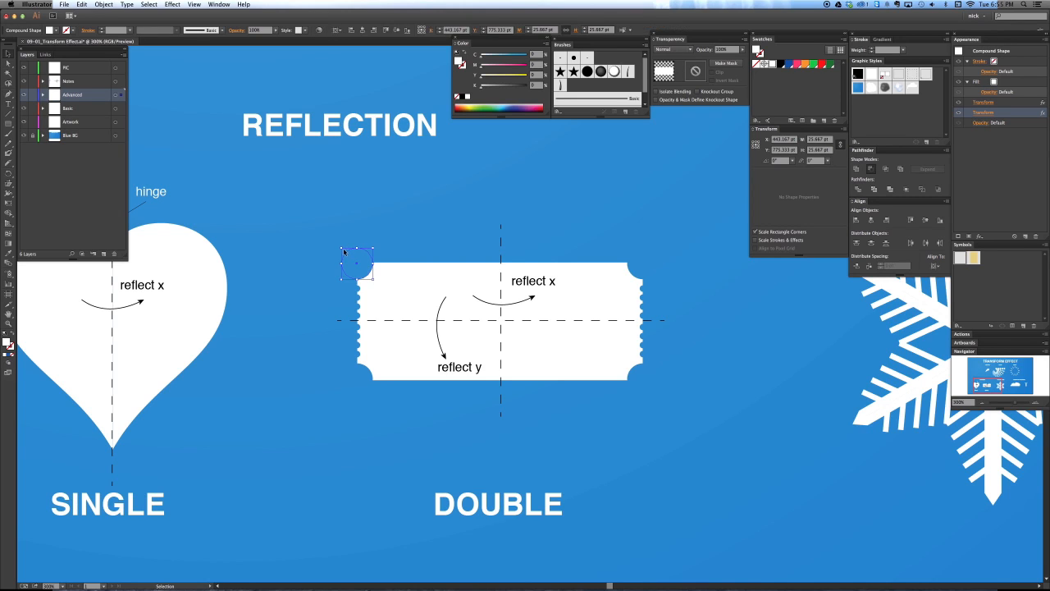
{"action": "left_click", "coordinate": [317, 237]}
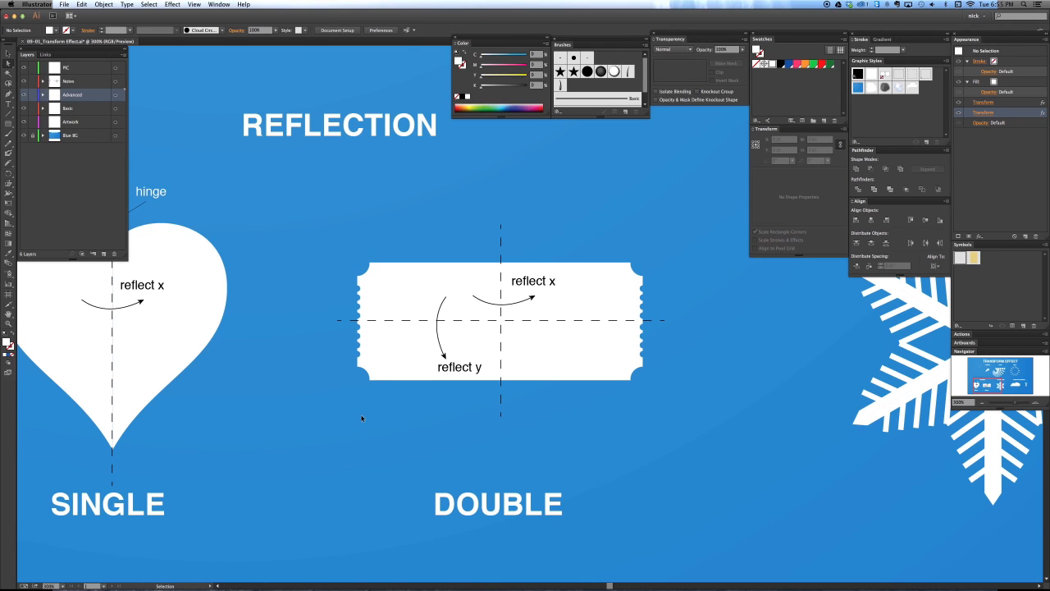
{"action": "key", "text": "ctrl+z"}
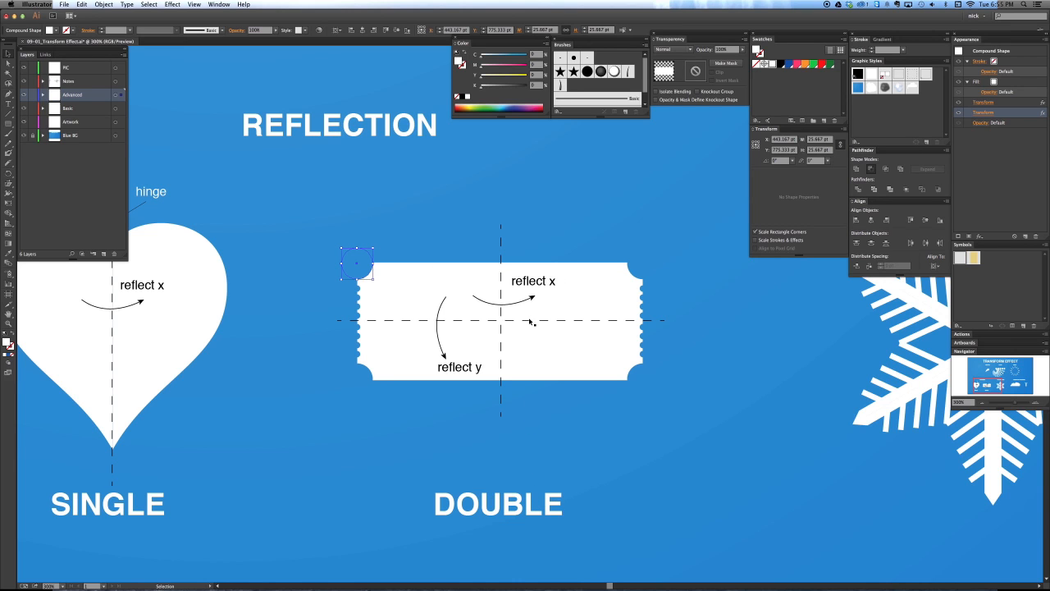
{"action": "left_click", "coordinate": [533, 173]}
- Bring the Kaleidoscopic snowflake into close view, select it to check its source group, and deselect it
{"action": "key", "text": "ctrl+minus"}
{"action": "scroll", "coordinate": [602, 249], "scroll_direction": "right", "scroll_amount": 15}
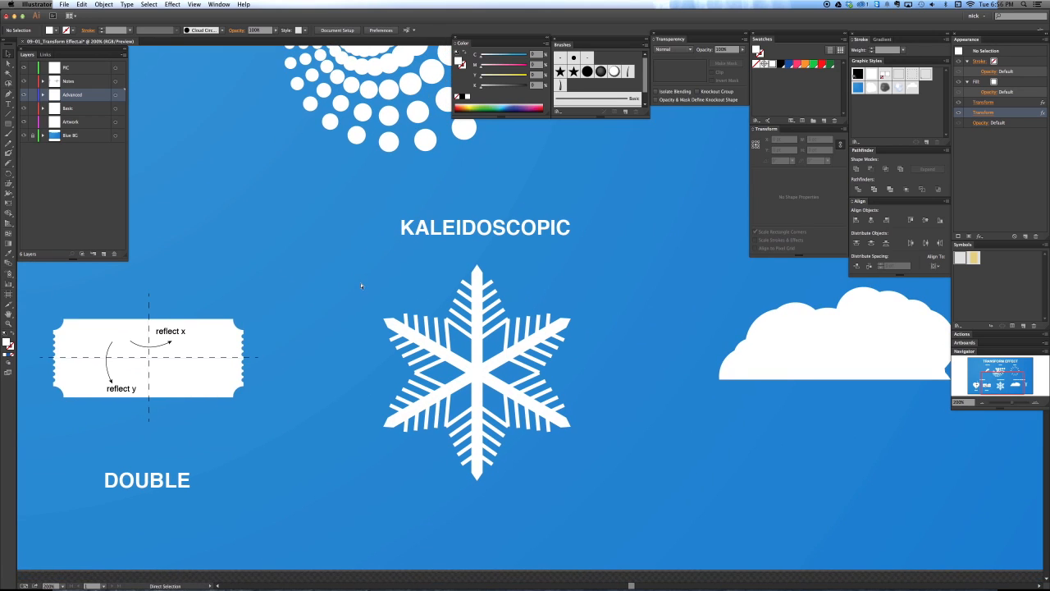
{"action": "key", "text": "ctrl+plus"}
{"action": "left_click_drag", "start_coordinate": [363, 281], "coordinate": [360, 222]}
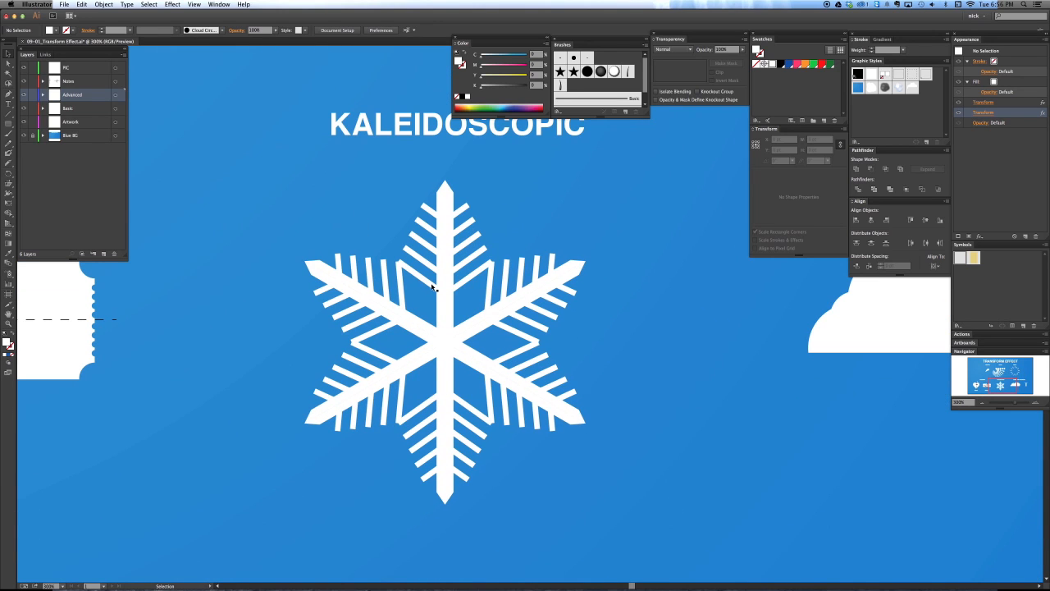
{"action": "left_click", "coordinate": [445, 256]}
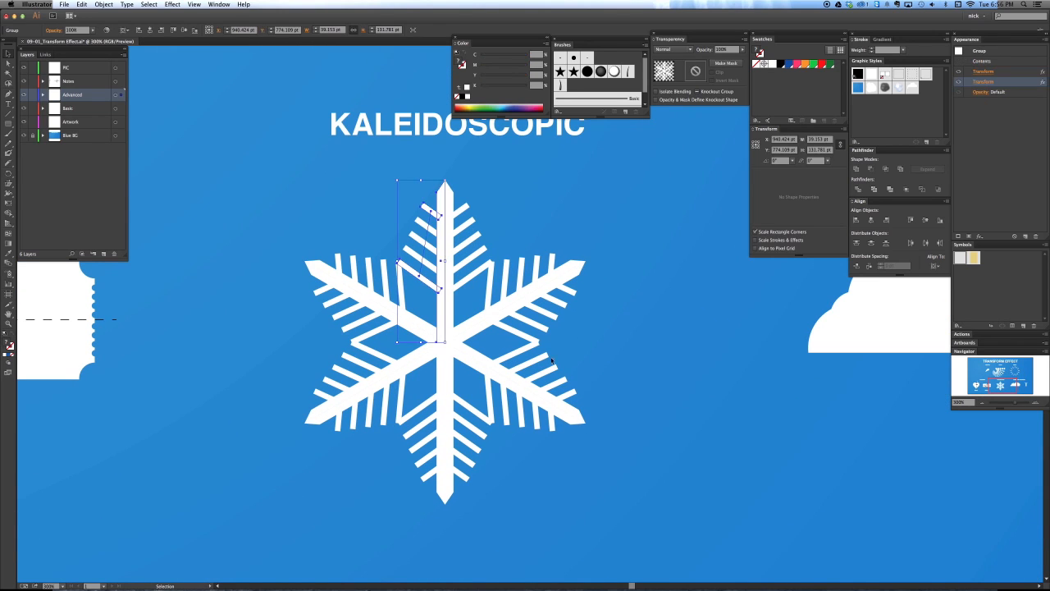
{"action": "left_click", "coordinate": [500, 330]}
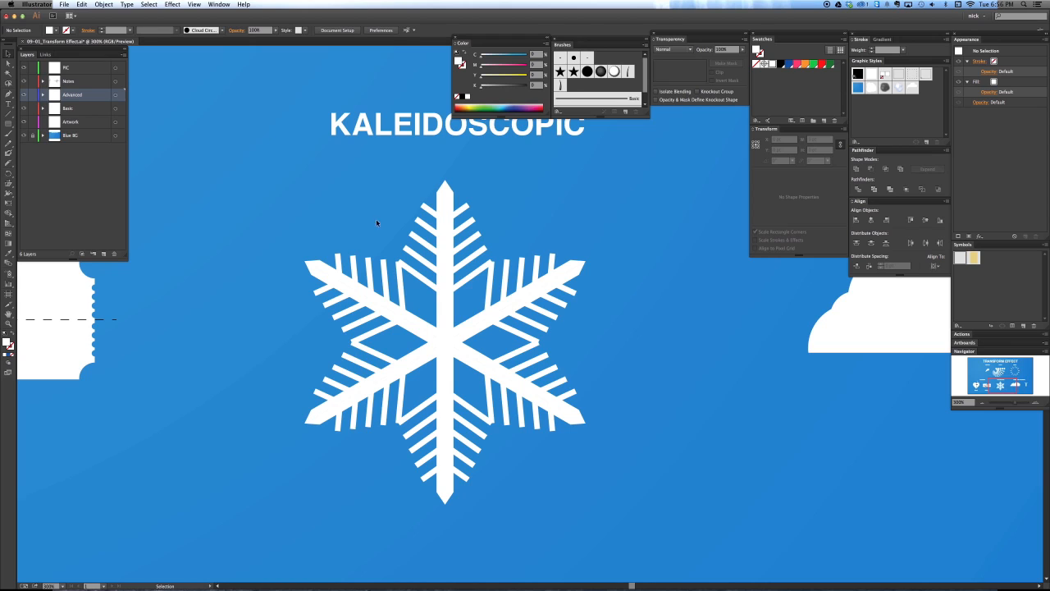
- Delete both Transform effects from the Kaleidoscopic snowflake group and deselect it to show only the source artwork
{"action": "left_click", "coordinate": [446, 217]}
{"action": "key", "text": "super+shift+a"}
{"action": "left_click", "coordinate": [447, 248]}
{"action": "left_click", "coordinate": [1012, 71]}
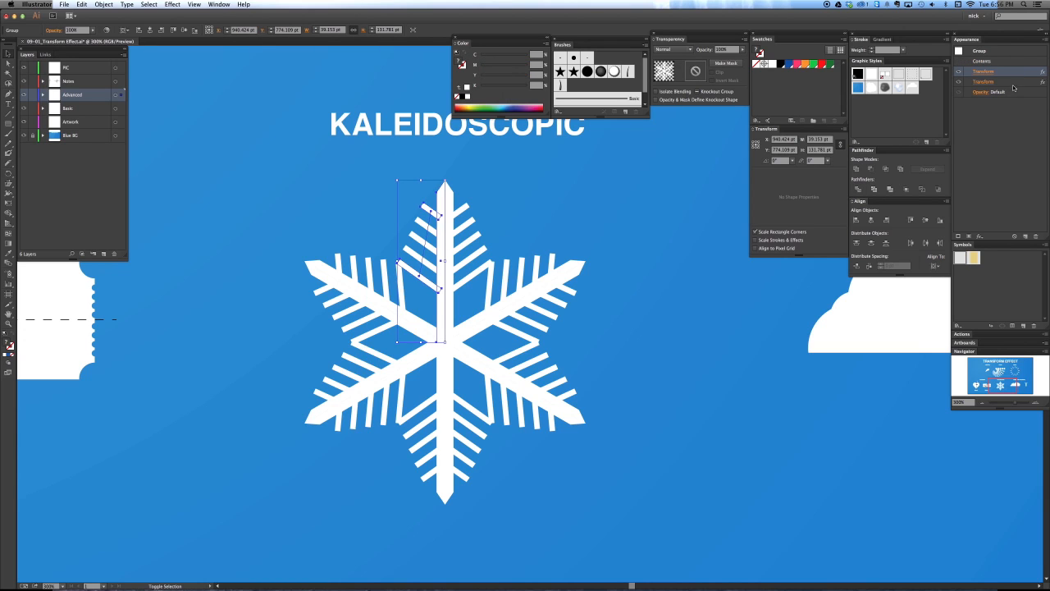
{"action": "left_click", "coordinate": [1014, 83], "text": "shift"}
{"action": "left_click", "coordinate": [1040, 236]}
{"action": "left_click", "coordinate": [805, 269]}
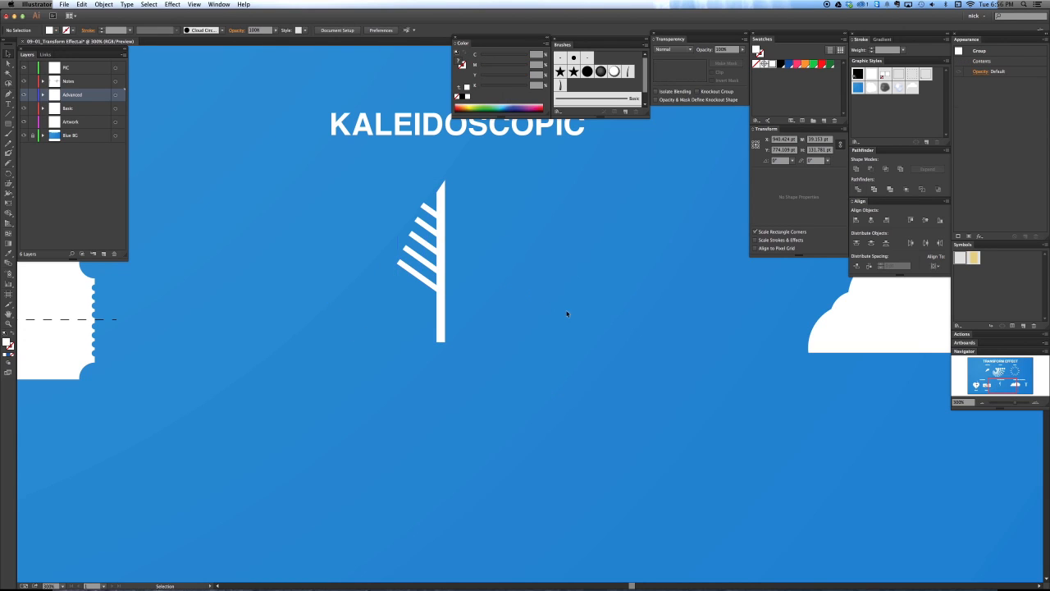
- Examine the snowflake's source artwork by selecting the stem path and the outermost branches of the blend one at a time
{"action": "key", "text": "super+a"}
{"action": "left_click", "coordinate": [470, 285]}
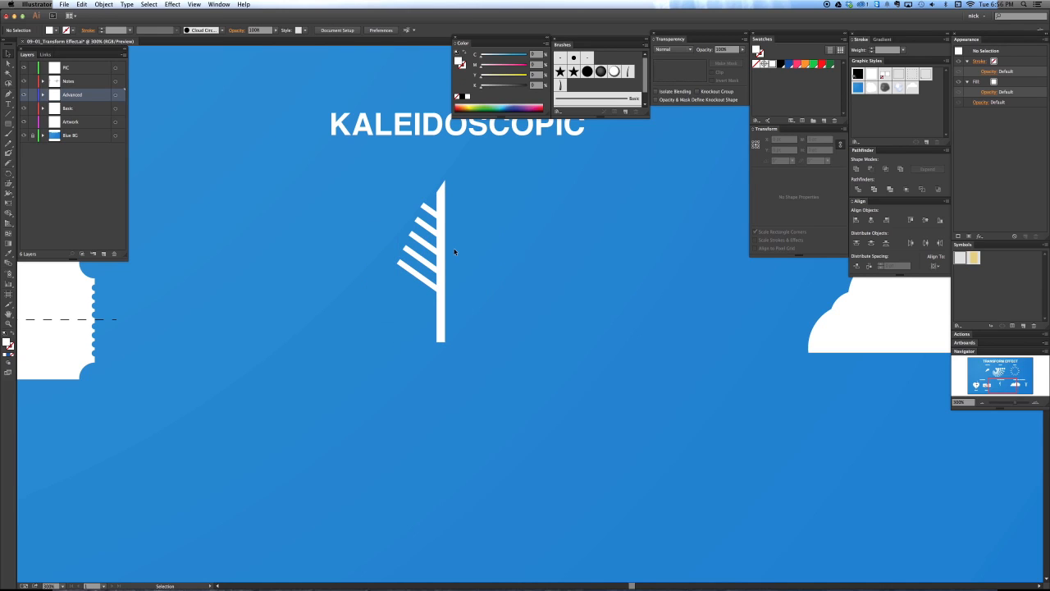
{"action": "left_click", "coordinate": [443, 196]}
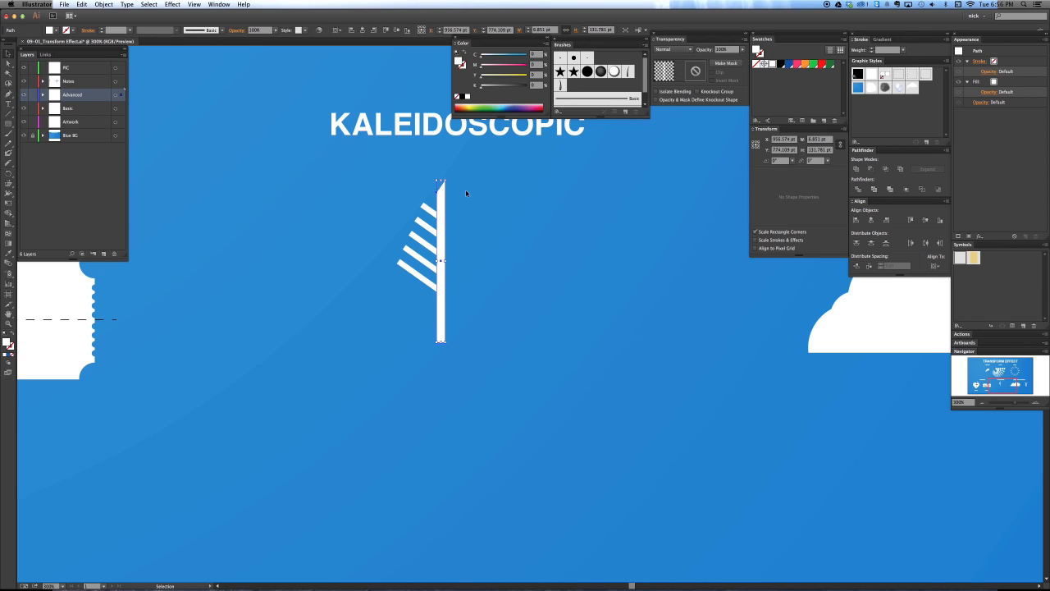
{"action": "left_click", "coordinate": [450, 181]}
{"action": "key", "text": "a"}
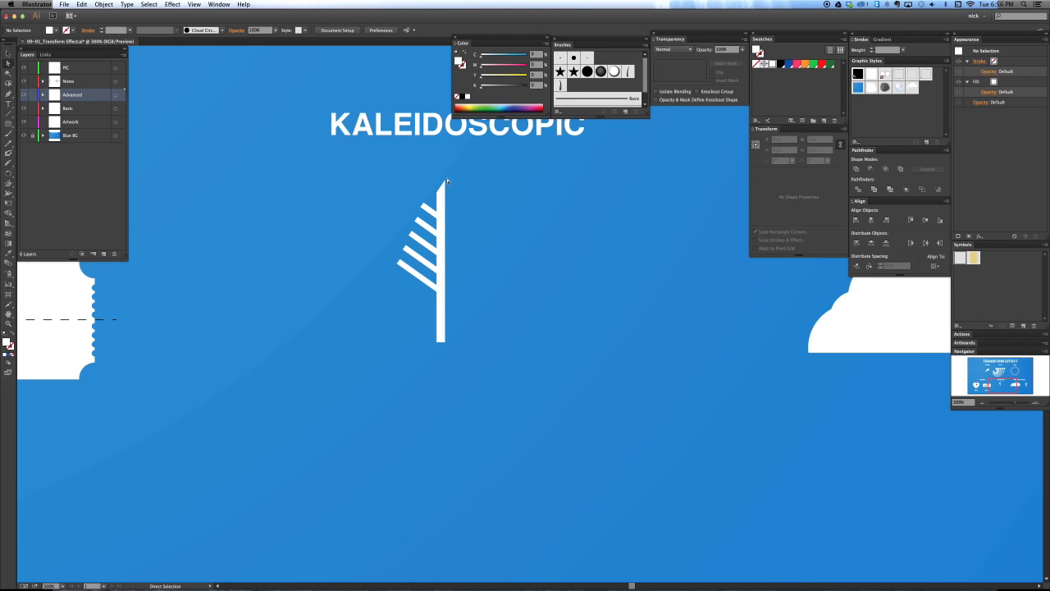
{"action": "left_click", "coordinate": [424, 281]}
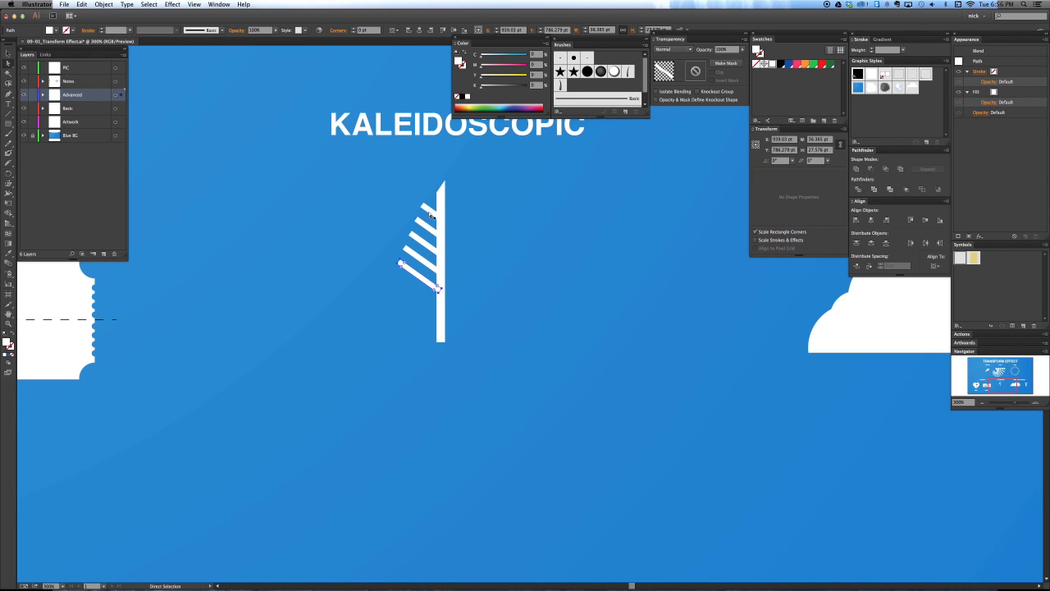
{"action": "left_click", "coordinate": [426, 227]}
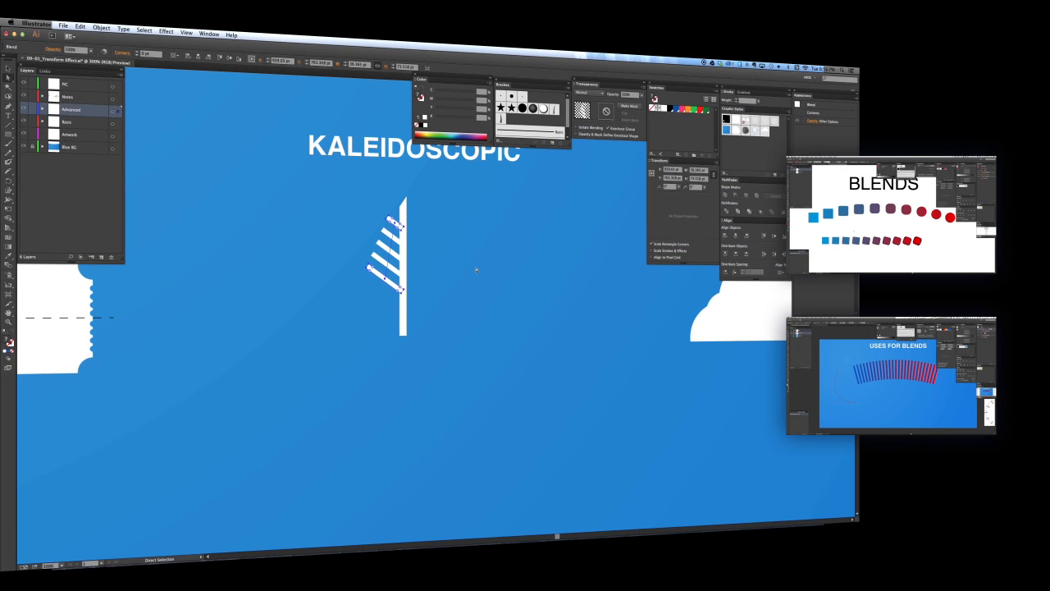
{"action": "key", "text": "v"}
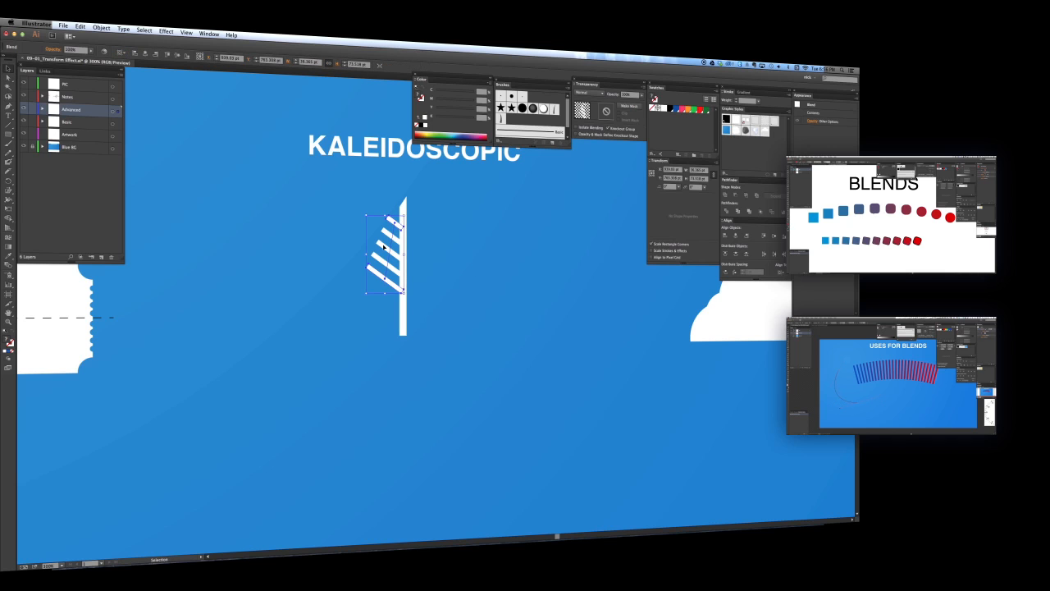
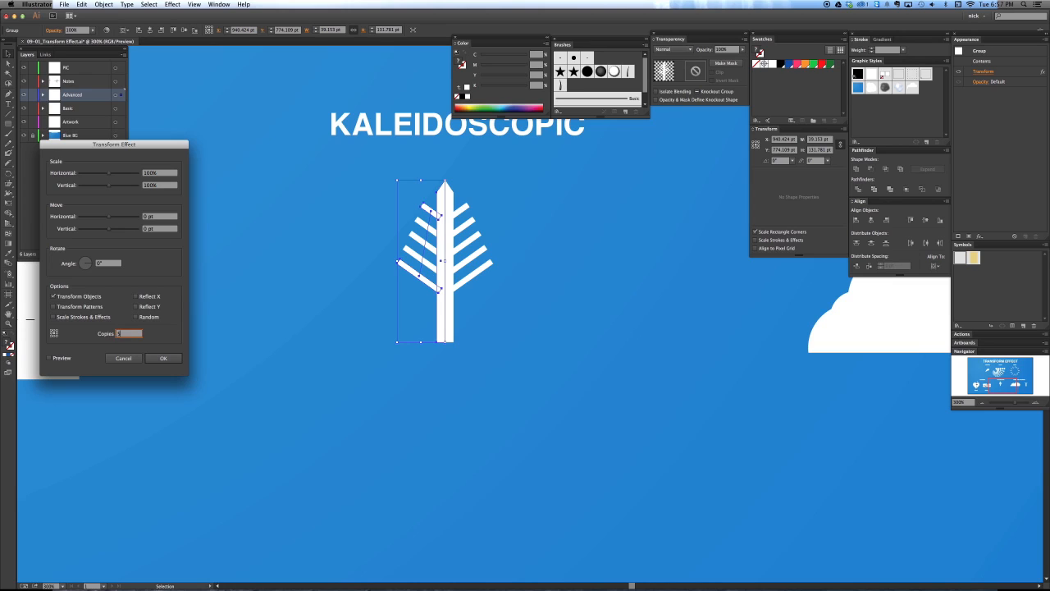
- Set the second Transform effect on the mirrored branch group to 5 copies with a 60° rotation
{"action": "type", "text": "5"}
{"action": "key", "text": "Tab"}
{"action": "left_click", "coordinate": [105, 263]}
{"action": "type", "text": "60"}
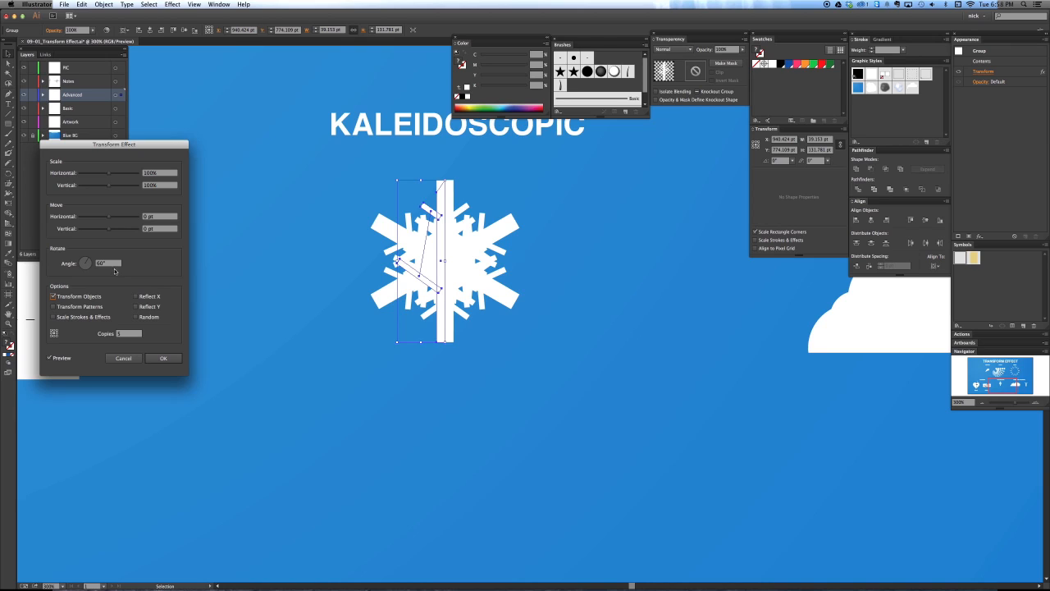
- Re-enter the rotation angle as 360/6, set the reference point to bottom centre, and apply the second Transform effect
{"action": "double_click", "coordinate": [102, 264]}
{"action": "left_click_drag", "start_coordinate": [104, 149], "coordinate": [141, 167]}
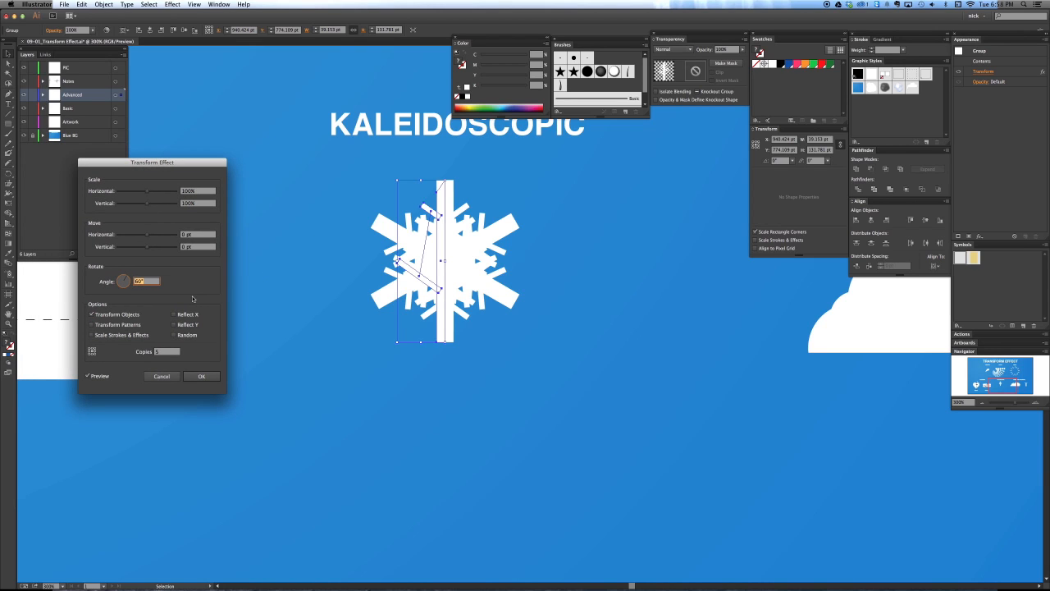
{"action": "left_click", "coordinate": [163, 354]}
{"action": "left_click", "coordinate": [147, 281]}
{"action": "type", "text": "360/6"}
{"action": "key", "text": "Tab"}
{"action": "left_click", "coordinate": [92, 355]}
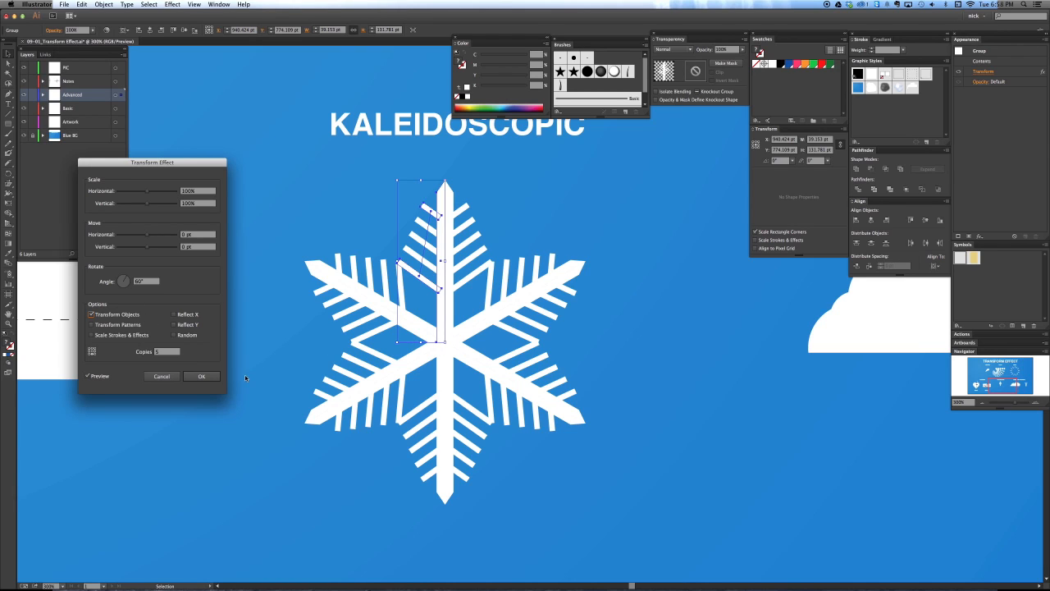
{"action": "left_click", "coordinate": [201, 375]}
- Move the shoulder anchor of the source stem inward with Direct Selection to taper the snowflake's arms
{"action": "key", "text": "a"}
{"action": "key", "text": "super+shift+a"}
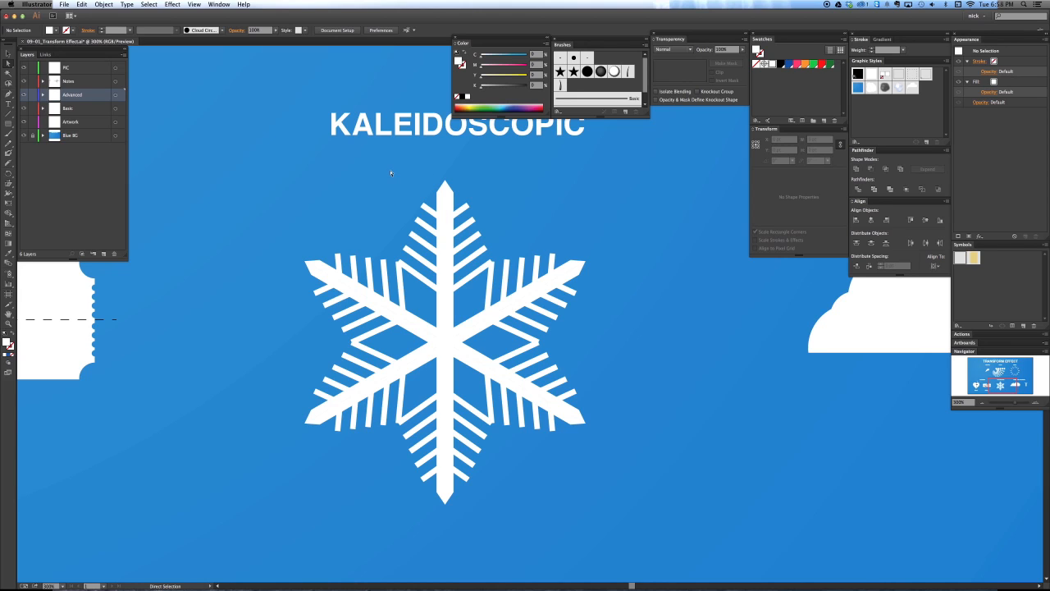
{"action": "left_click", "coordinate": [447, 197]}
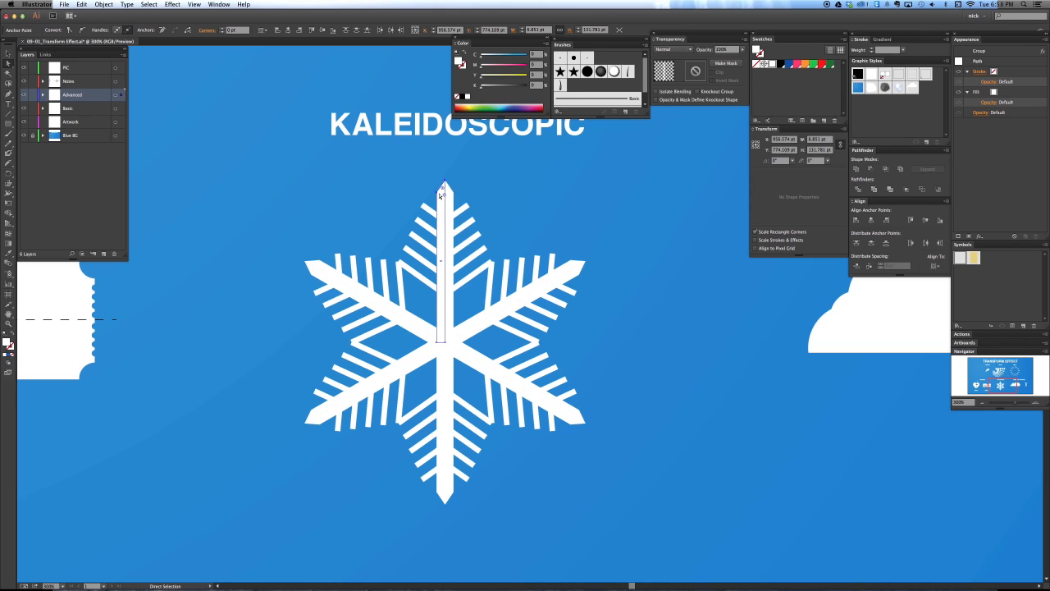
{"action": "key", "text": "super+shift+a"}
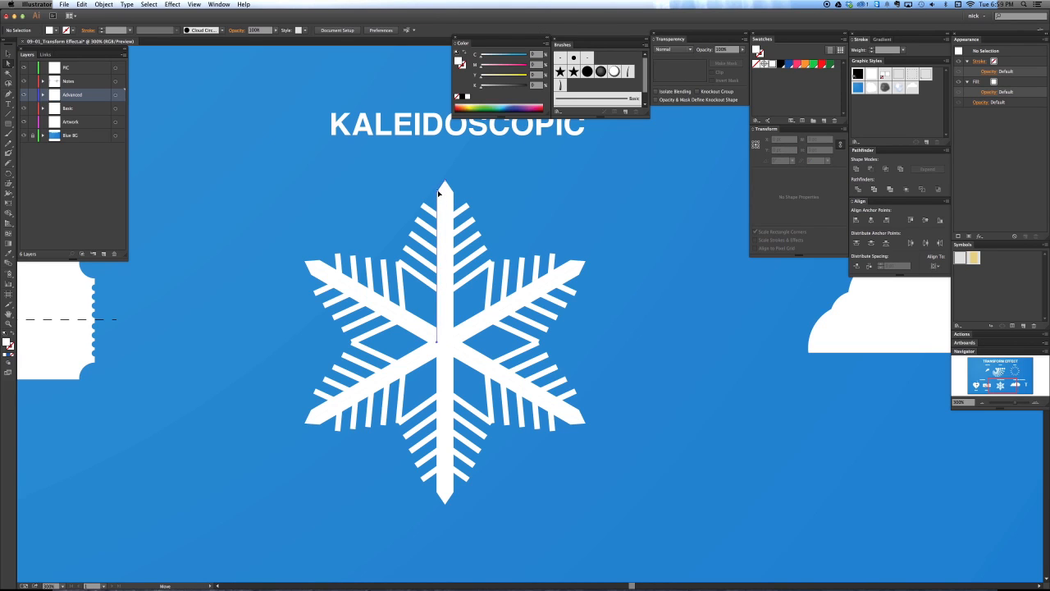
{"action": "left_click", "coordinate": [444, 185]}
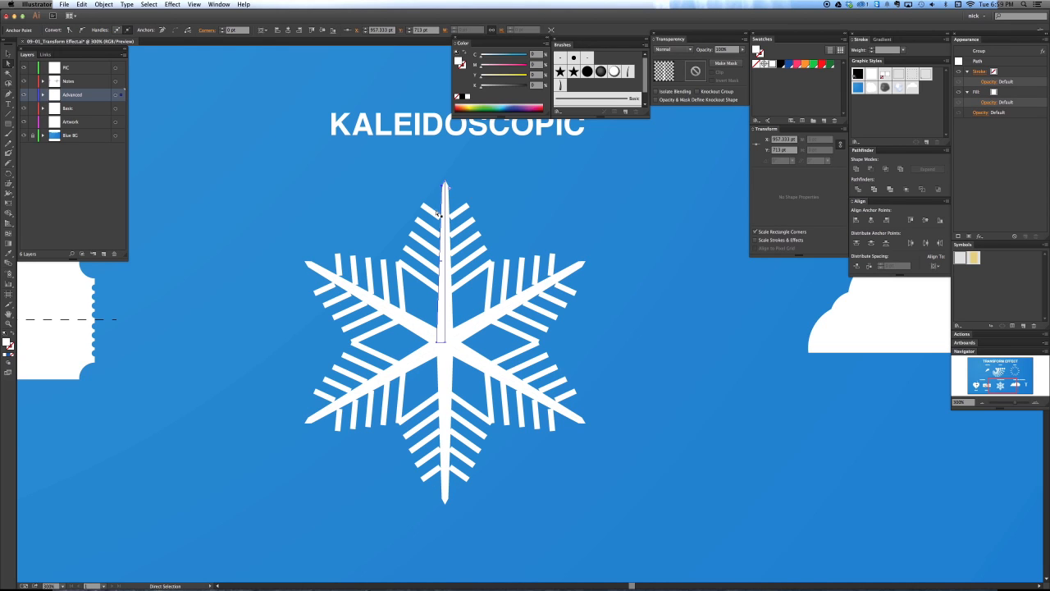
- Reposition the blend's top source branch slightly toward the stem tip and shift its lowest source branch upward
{"action": "left_click", "coordinate": [433, 213], "text": "alt"}
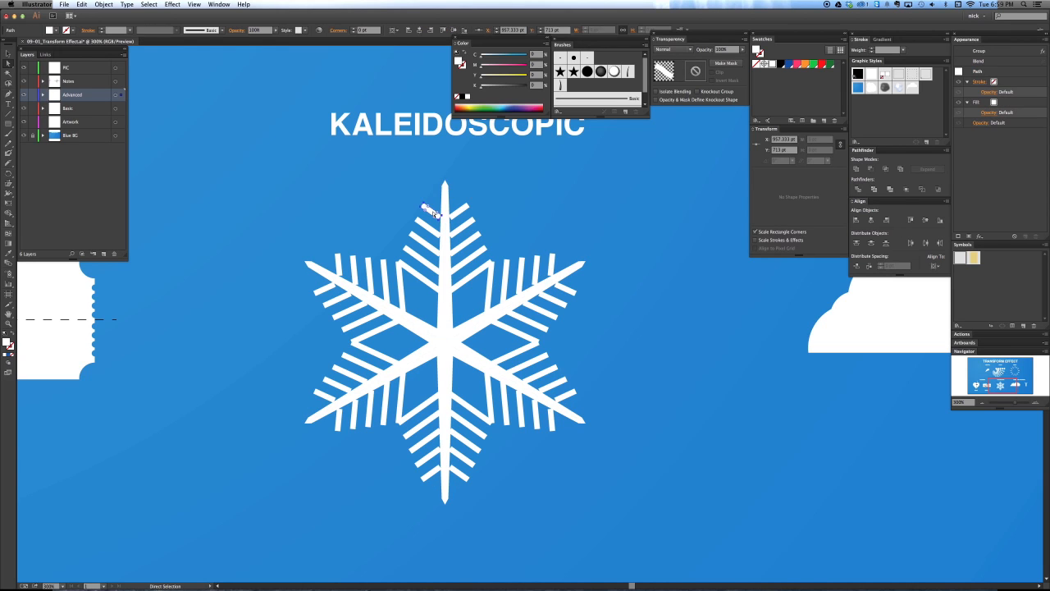
{"action": "scroll", "coordinate": [433, 215], "scroll_direction": "up", "scroll_amount": 1}
{"action": "scroll", "coordinate": [435, 215], "scroll_direction": "up", "scroll_amount": 1}
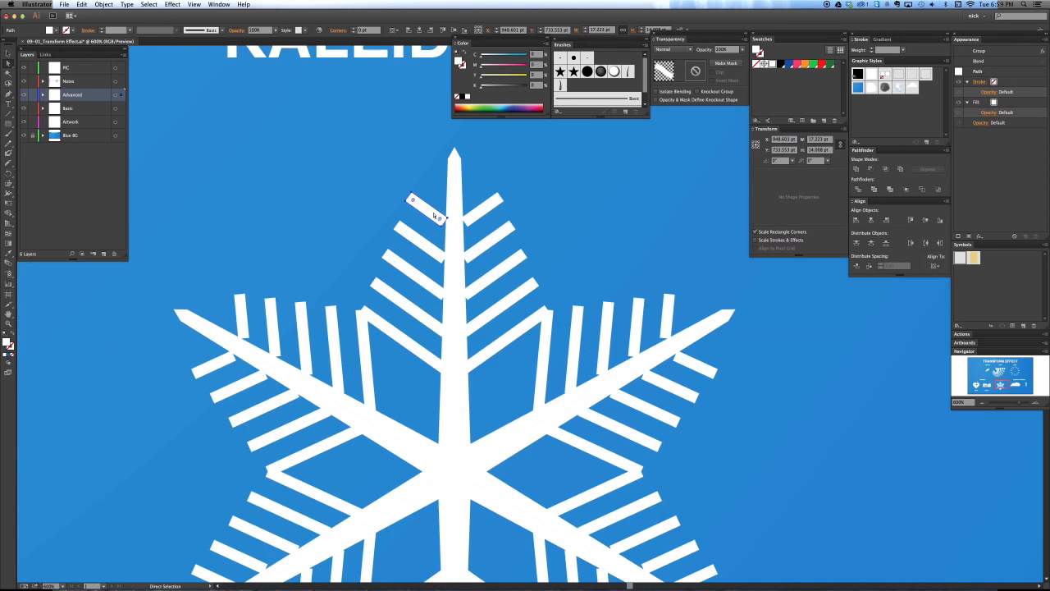
{"action": "left_click_drag", "start_coordinate": [426, 209], "coordinate": [417, 195]}
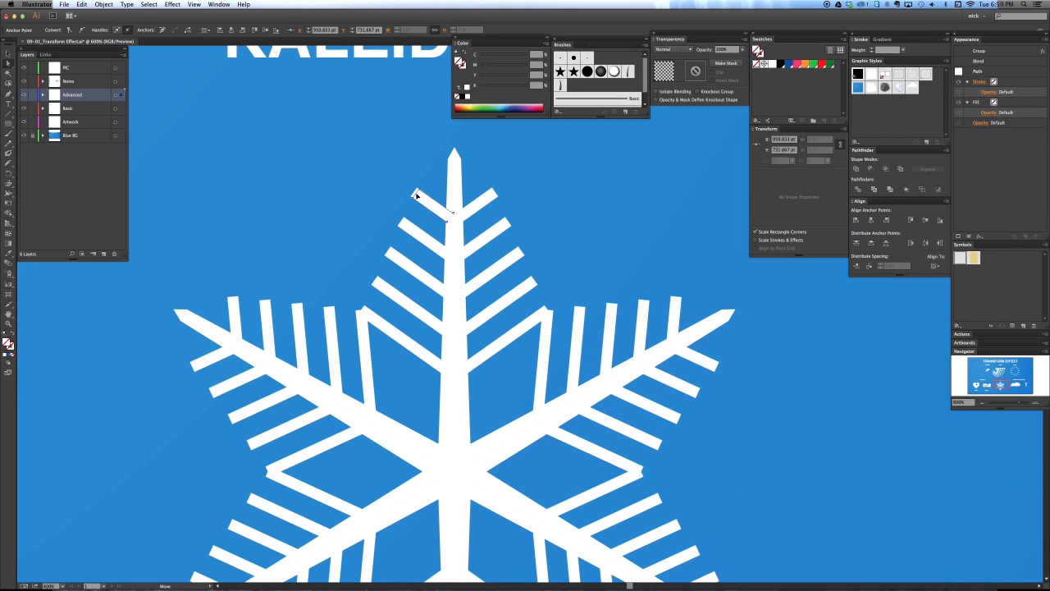
{"action": "left_click_drag", "start_coordinate": [411, 348], "coordinate": [414, 330]}
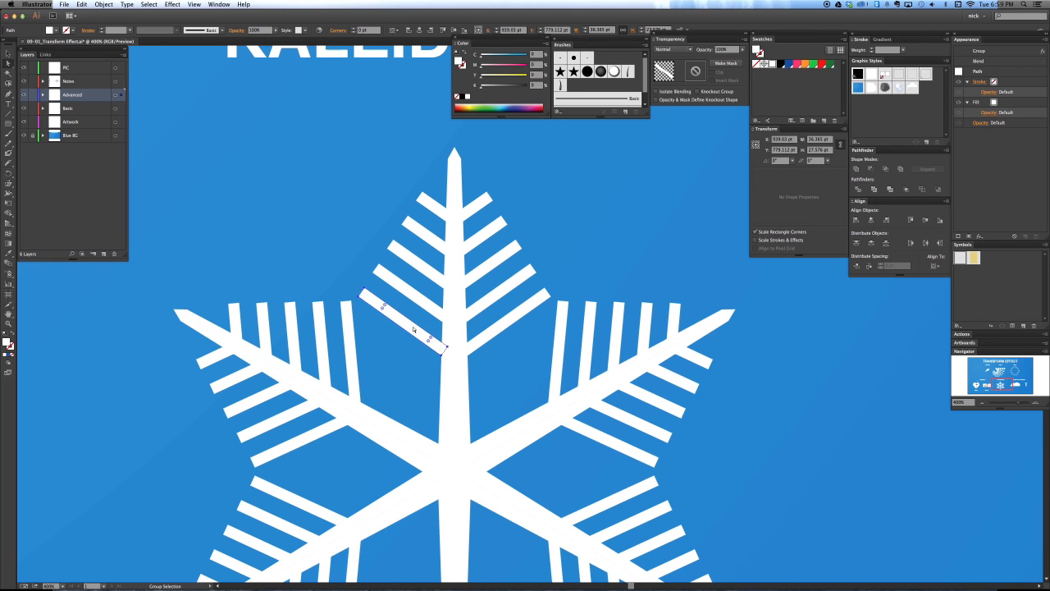
- Nudge the lowest source branch slightly down, shorten it by moving its outer end inward, and deselect the artwork
{"action": "scroll", "coordinate": [414, 329], "scroll_direction": "down", "scroll_amount": 2}
{"action": "scroll", "coordinate": [412, 328], "scroll_direction": "down", "scroll_amount": 3}
{"action": "scroll", "coordinate": [518, 370], "scroll_direction": "down", "scroll_amount": 1}
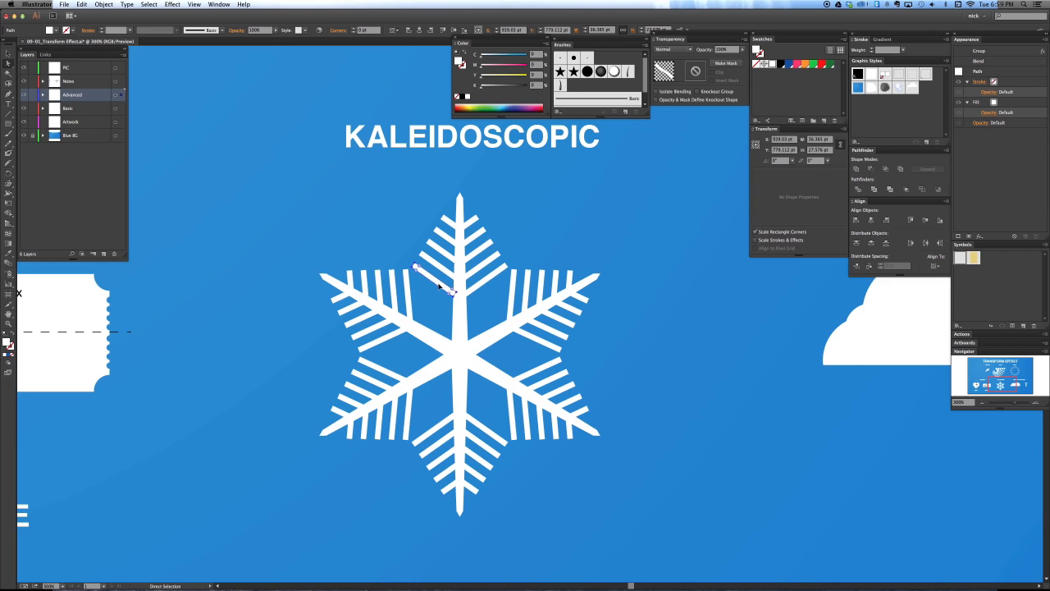
{"action": "left_click_drag", "start_coordinate": [439, 287], "coordinate": [440, 291]}
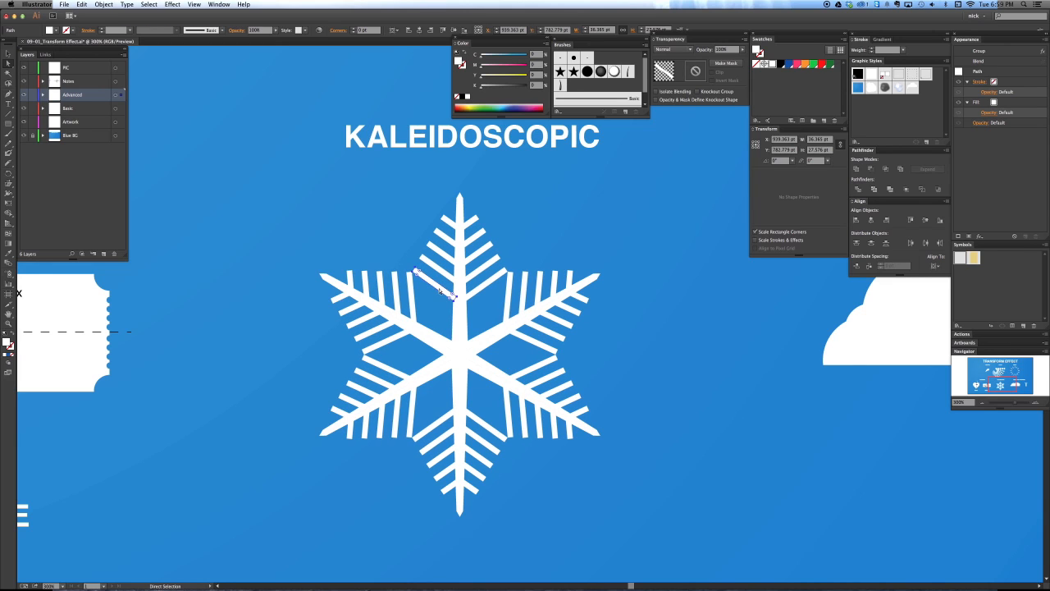
{"action": "left_click", "coordinate": [415, 272]}
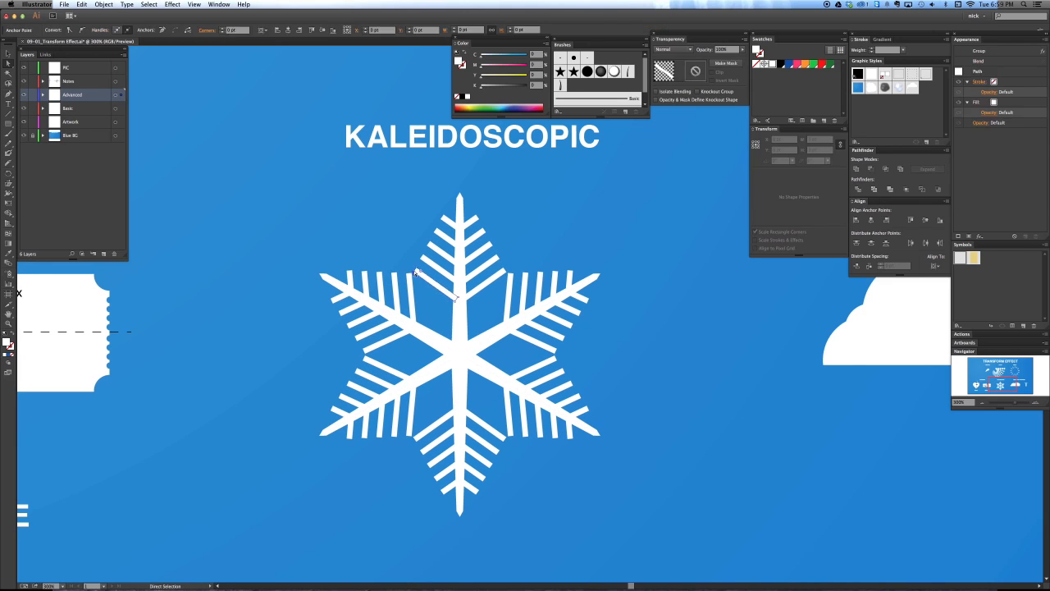
{"action": "left_click_drag", "start_coordinate": [415, 272], "coordinate": [439, 293]}
{"action": "key", "text": "shift+super+a"}
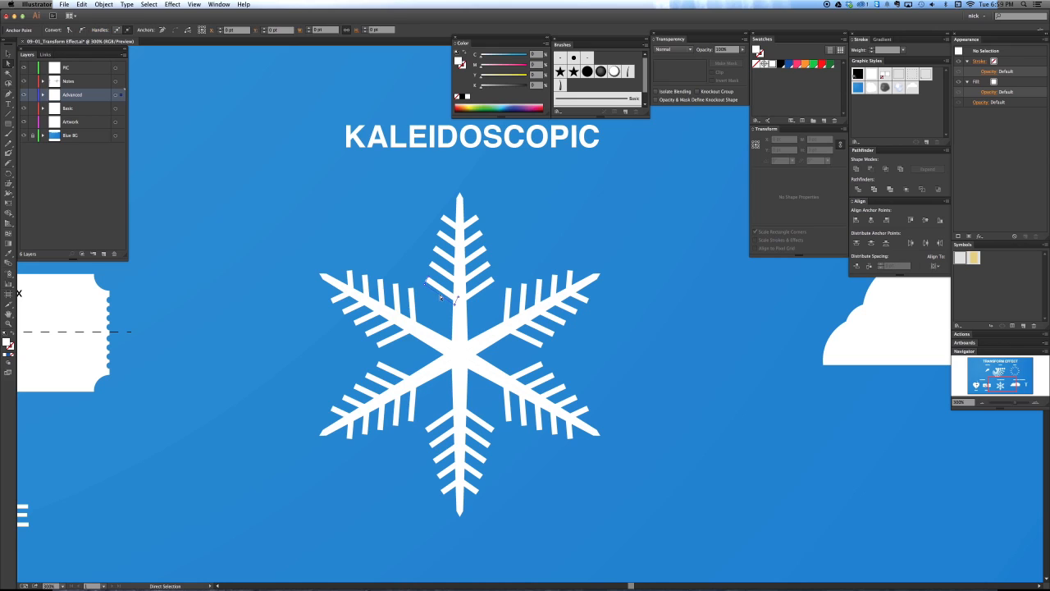
{"action": "key", "text": "v"}
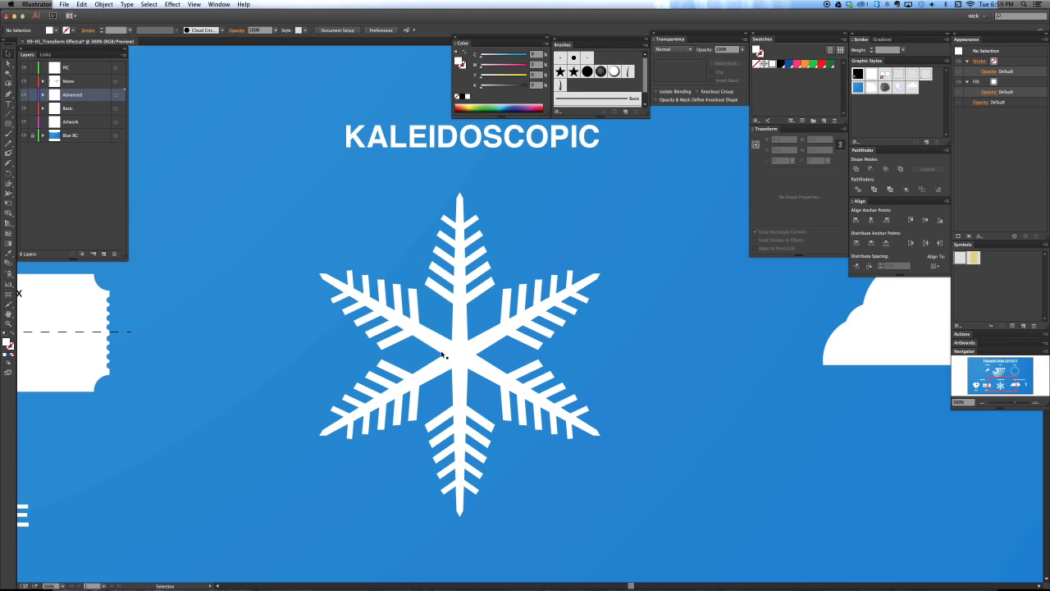
- Bring the Used Within Appearance examples into view, select the cloud to check its source path, and deselect it
{"action": "key", "text": "a"}
{"action": "key", "text": "super+minus"}
{"action": "key", "text": "super+minus"}
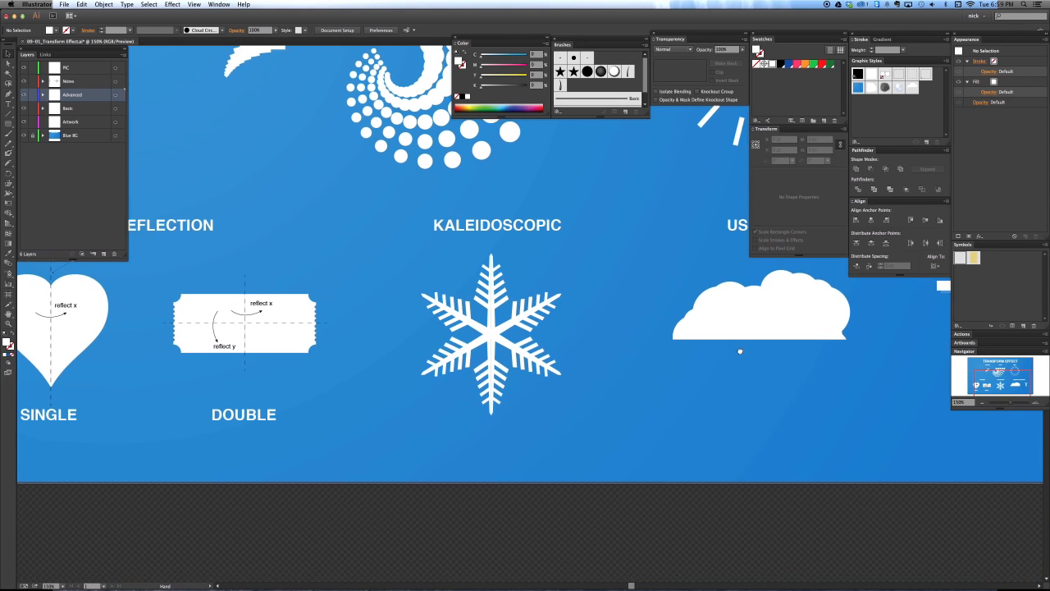
{"action": "left_click_drag", "start_coordinate": [749, 348], "coordinate": [434, 395]}
{"action": "key", "text": "super+equal"}
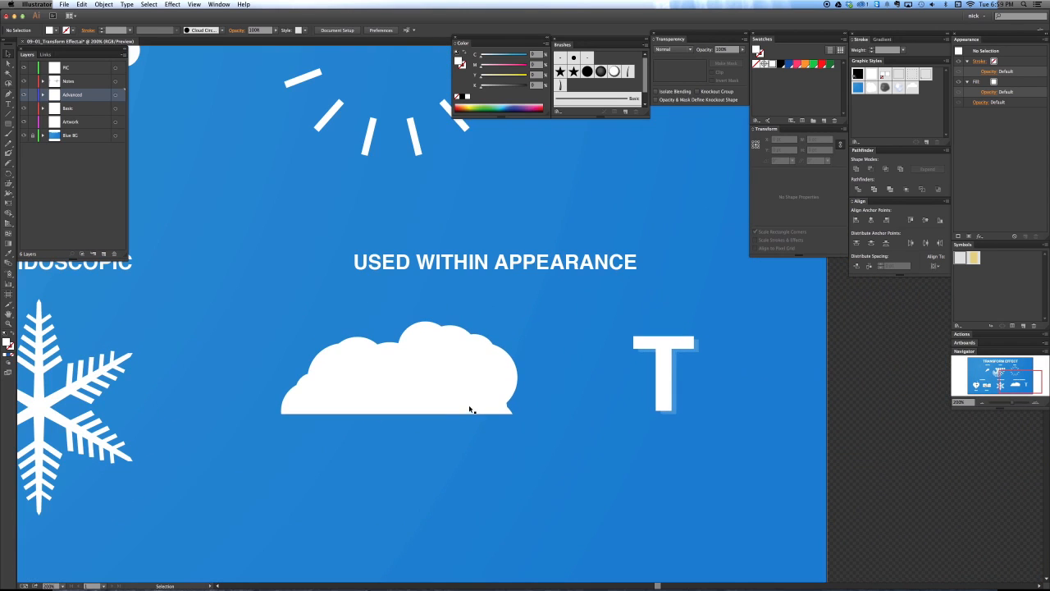
{"action": "left_click_drag", "start_coordinate": [529, 379], "coordinate": [487, 389]}
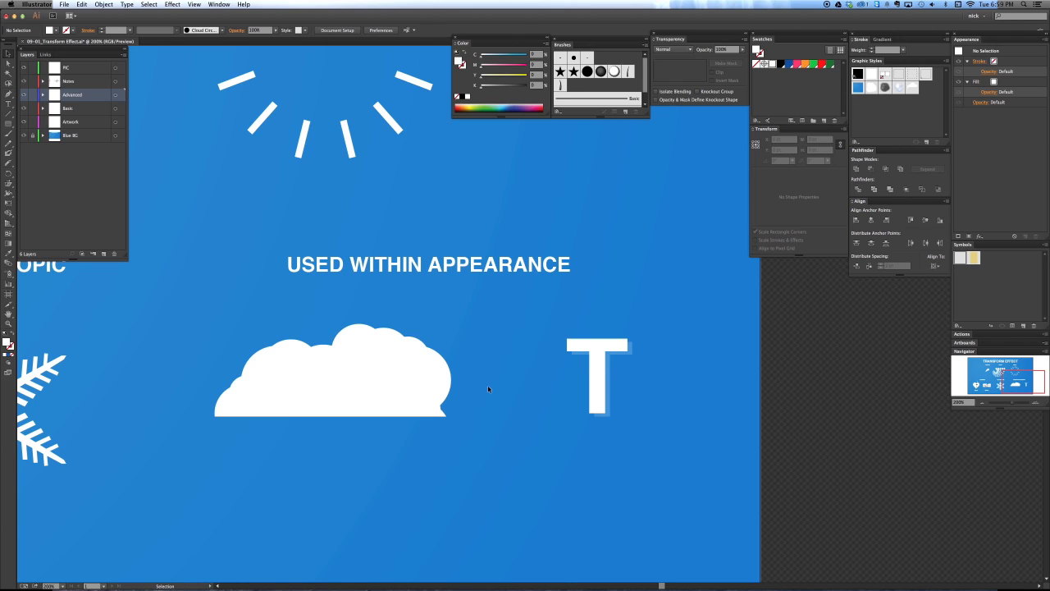
{"action": "left_click_drag", "start_coordinate": [392, 401], "coordinate": [422, 396]}
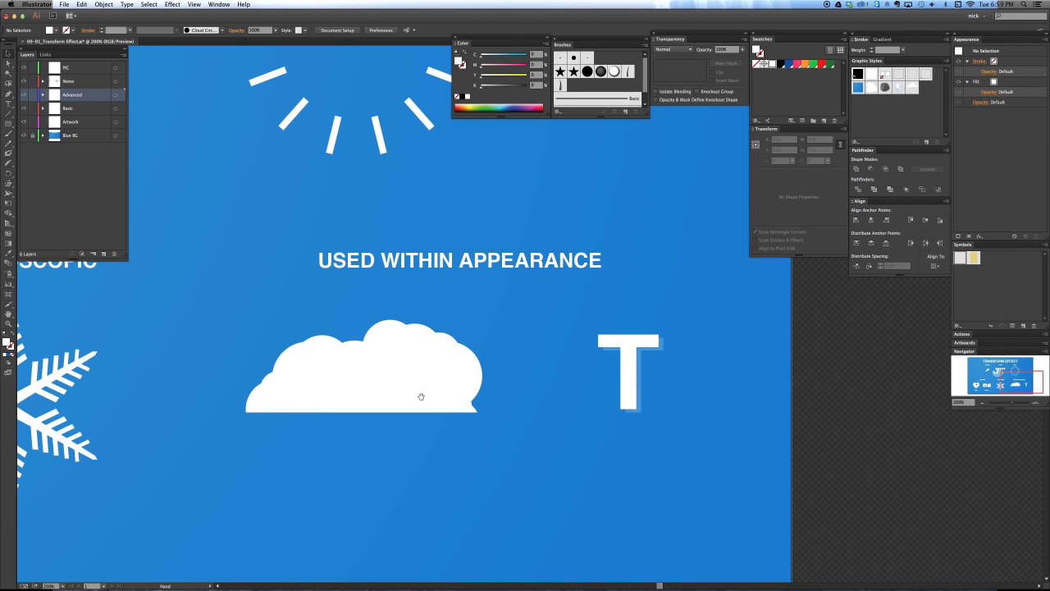
{"action": "left_click", "coordinate": [446, 481]}
{"action": "left_click_drag", "start_coordinate": [375, 492], "coordinate": [407, 469]}
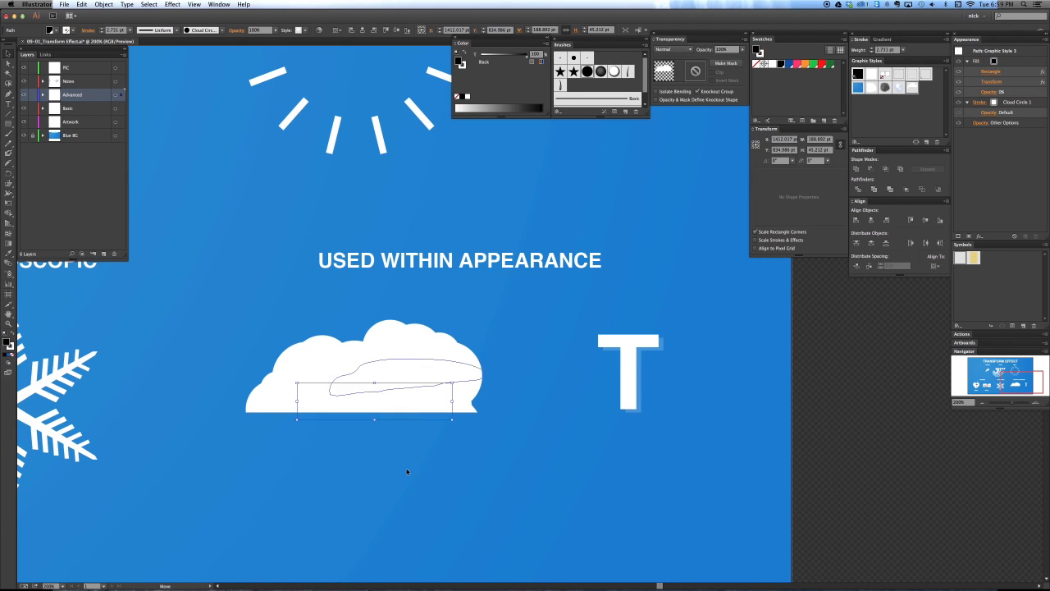
{"action": "left_click", "coordinate": [395, 533]}
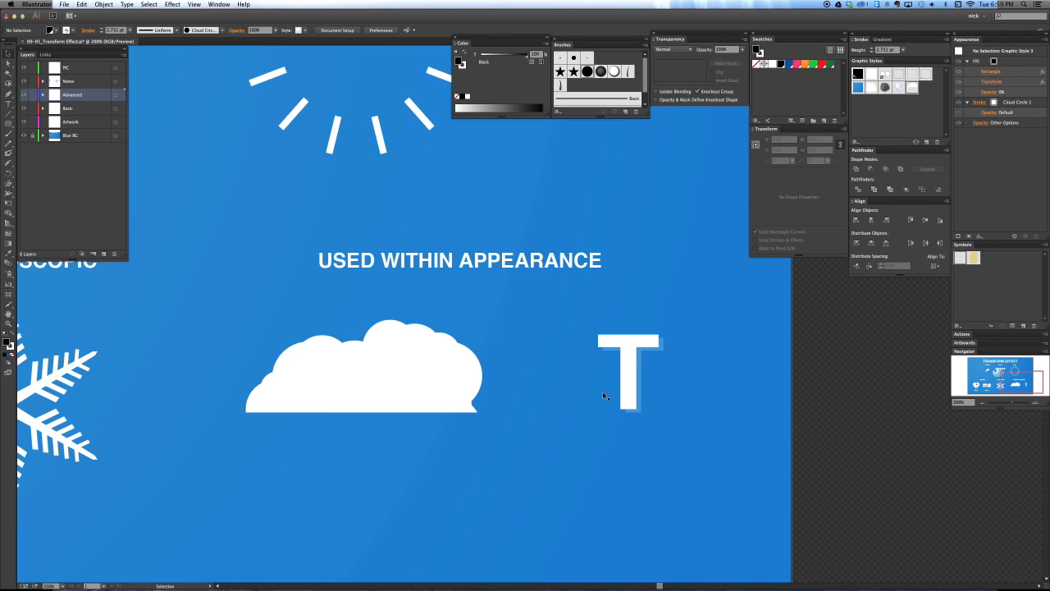
- Inspect the appearance attributes of the letter T and the cloud in turn, and clear the selection
{"action": "left_click", "coordinate": [636, 349]}
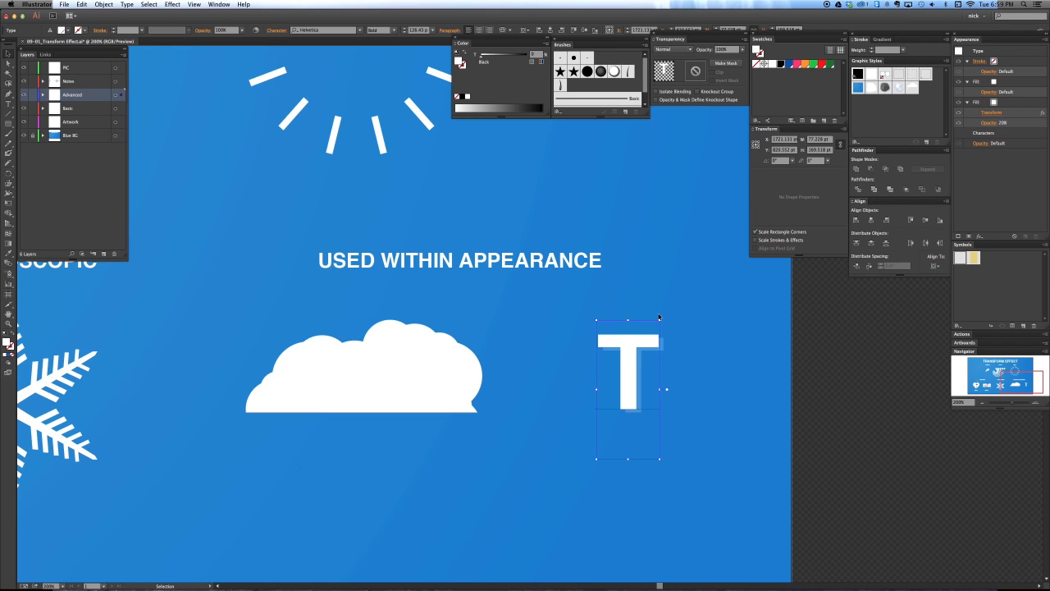
{"action": "left_click", "coordinate": [403, 373]}
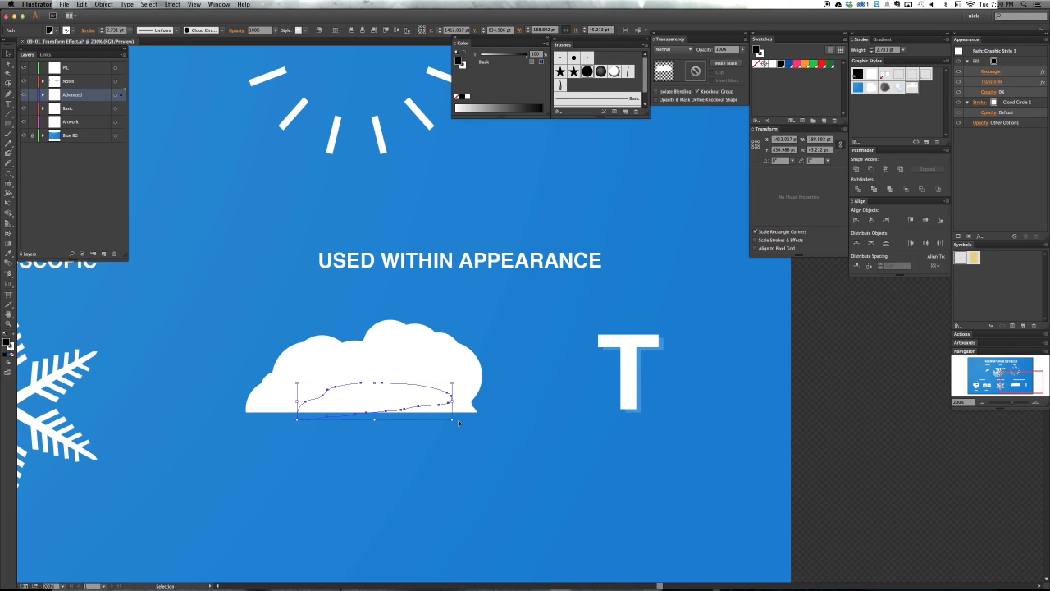
{"action": "left_click", "coordinate": [218, 544]}
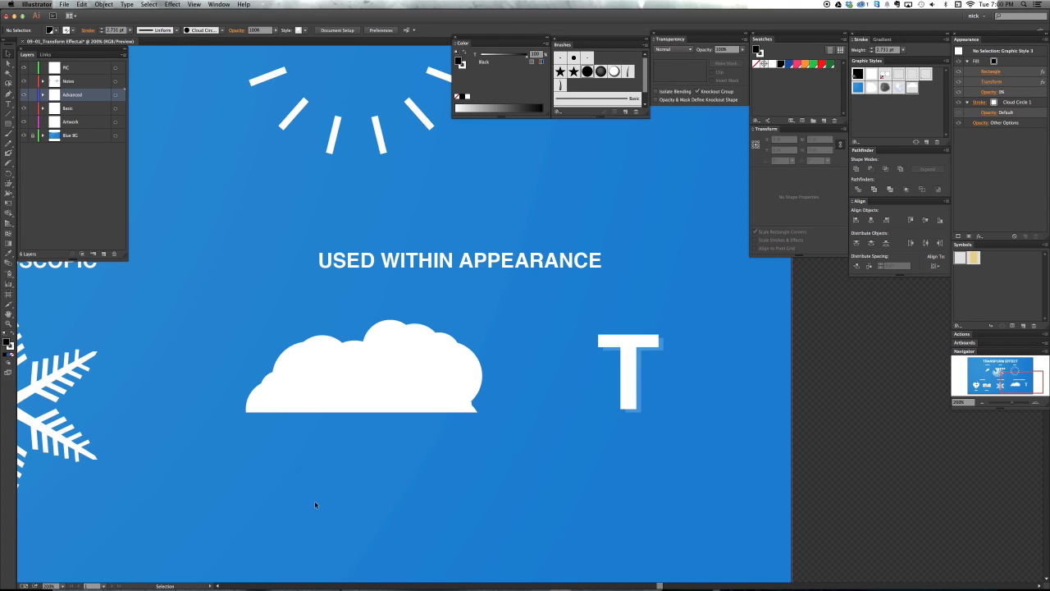
- Select the cloud path, check its Cloud Circle 1 brush stroke, and hide its fill
{"action": "left_click", "coordinate": [341, 379]}
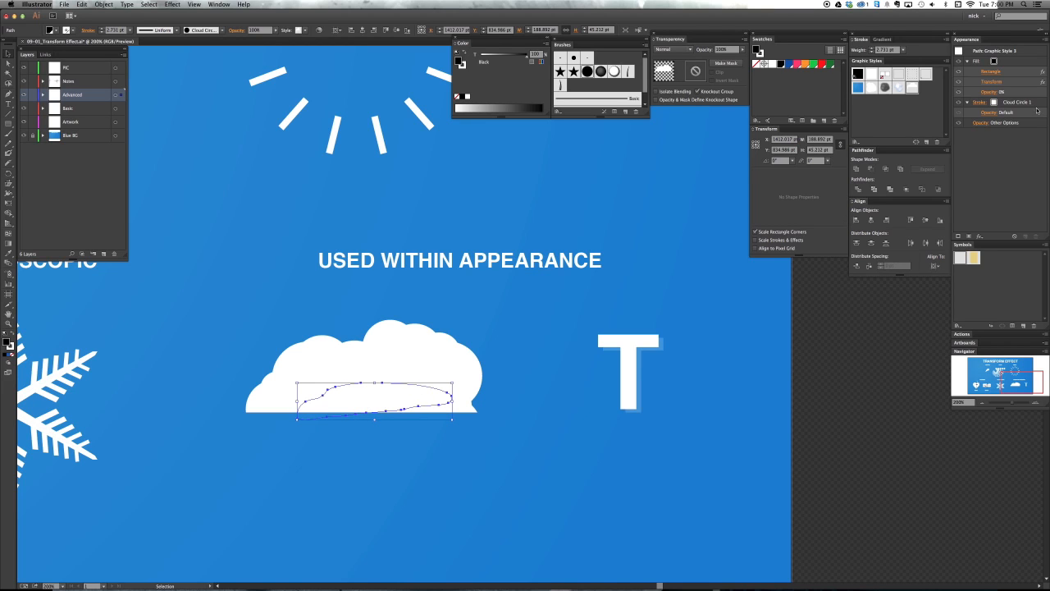
{"action": "left_click", "coordinate": [1040, 104]}
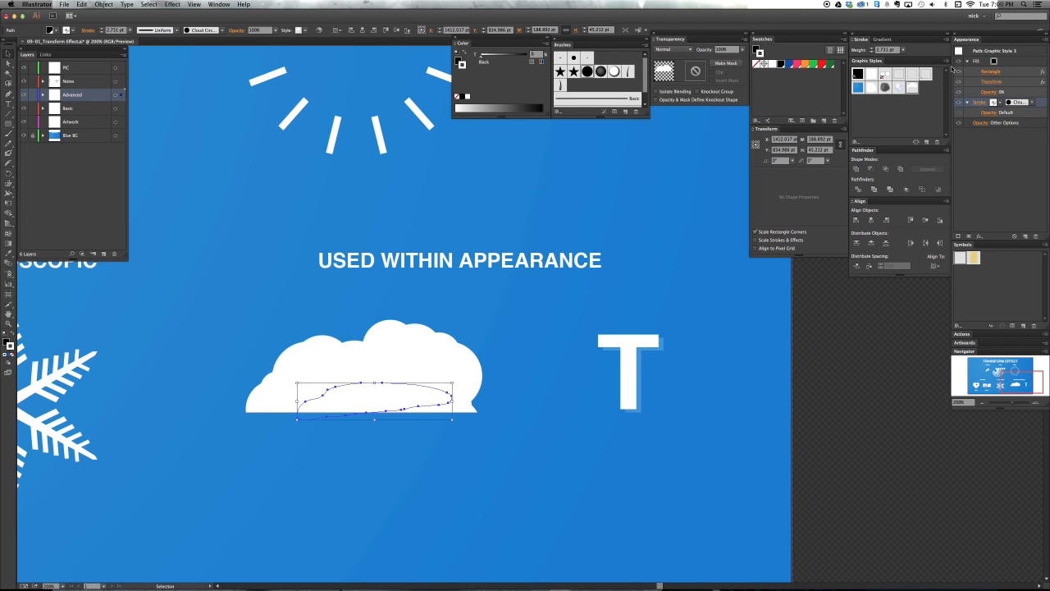
{"action": "left_click", "coordinate": [958, 61]}
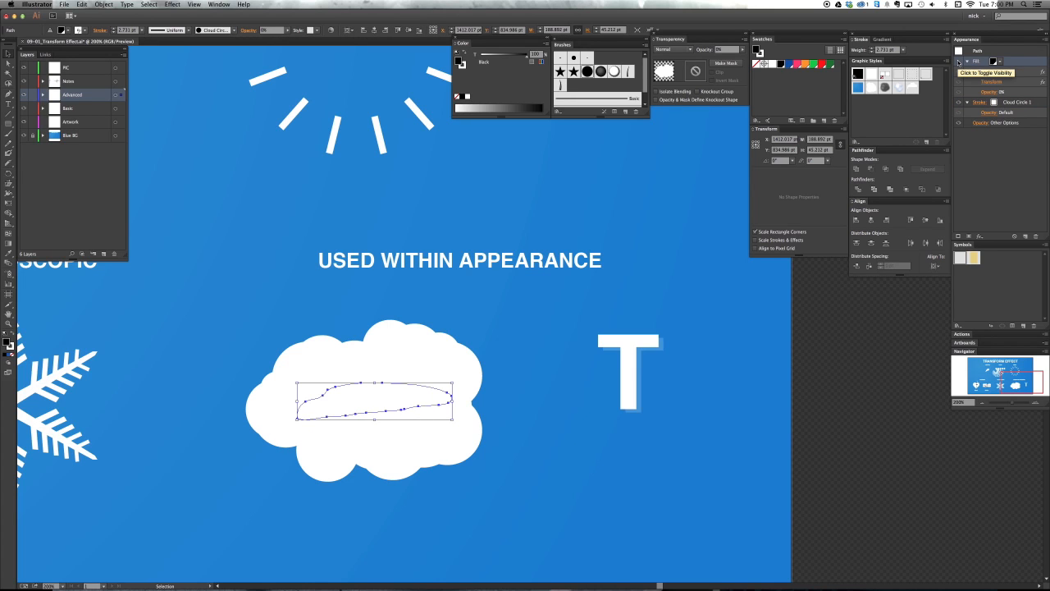
- Show the cloud's fill again, move the cloud to the right past the letter T, and undo the move
{"action": "left_click", "coordinate": [958, 63]}
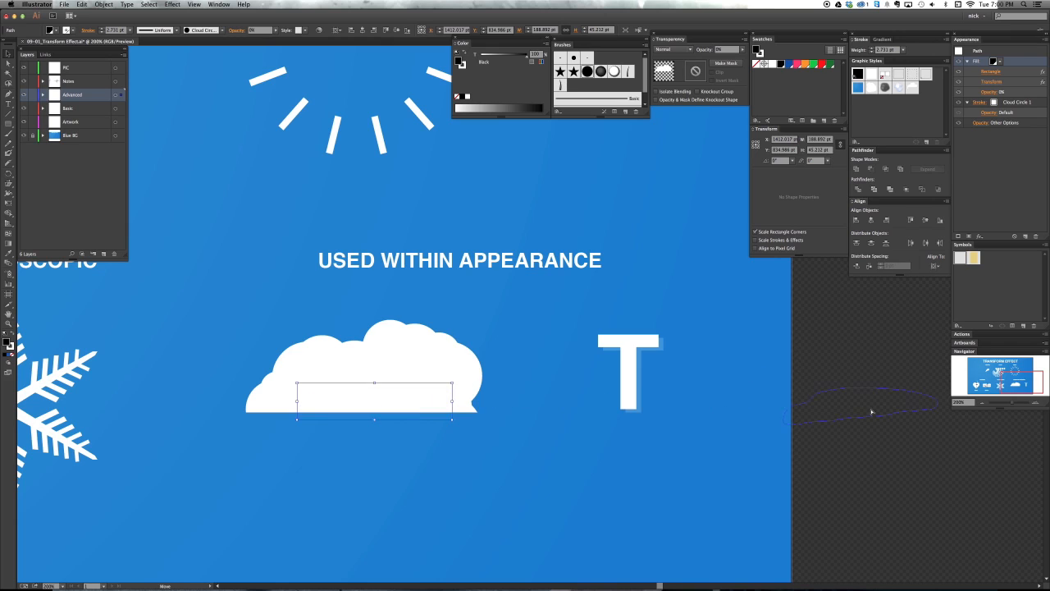
{"action": "left_click_drag", "start_coordinate": [379, 407], "coordinate": [912, 400]}
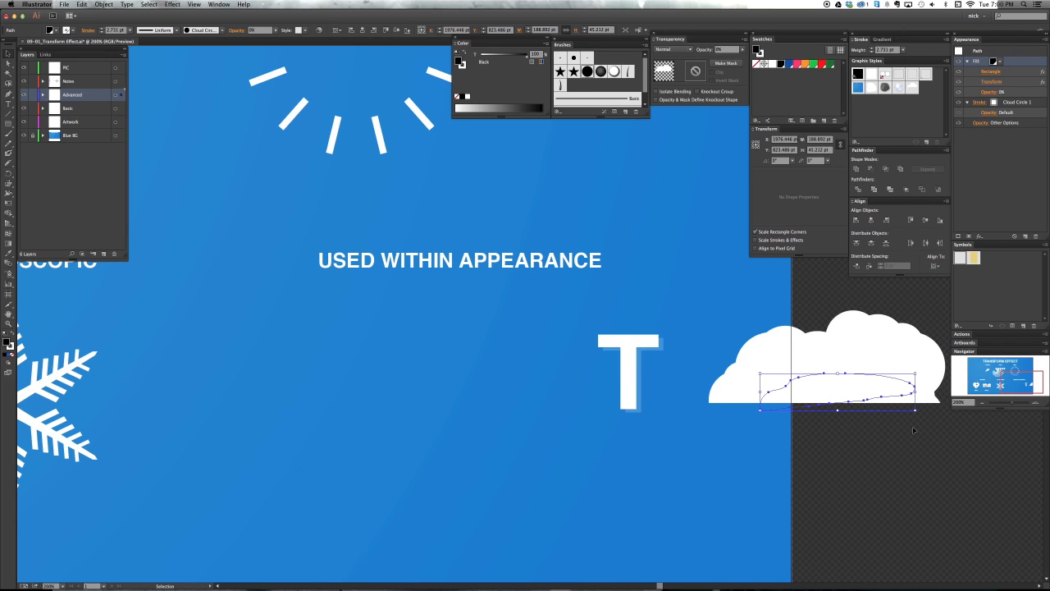
{"action": "key", "text": "a"}
{"action": "key", "text": "ctrl+z"}
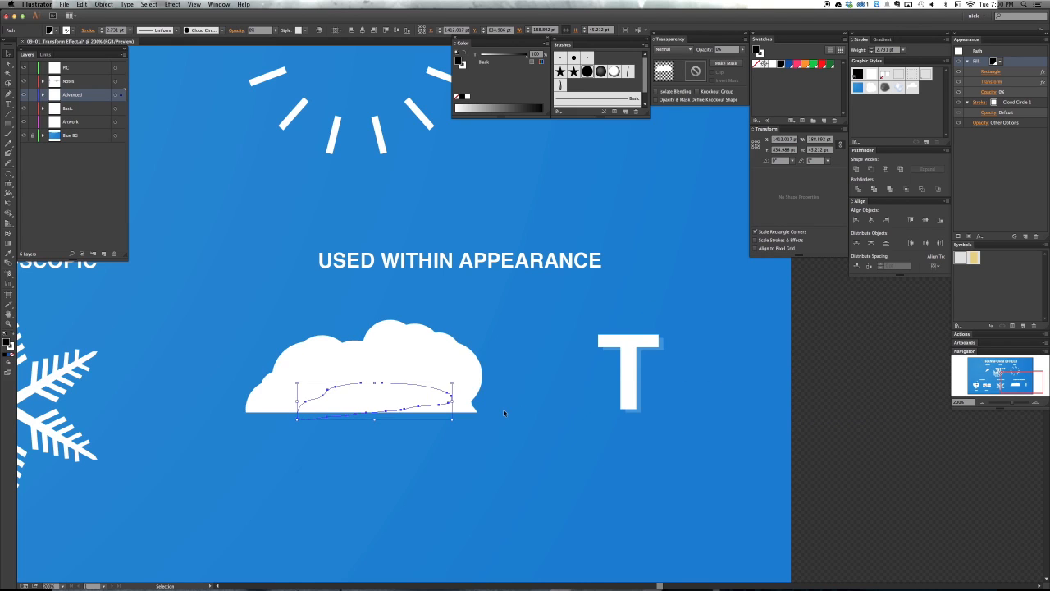
- Look up the Convert to Shape Rectangle effect, inspect the vertical move of the cloud fill's Transform effect, and cancel without changes
{"action": "key", "text": "v"}
{"action": "left_click", "coordinate": [981, 236]}
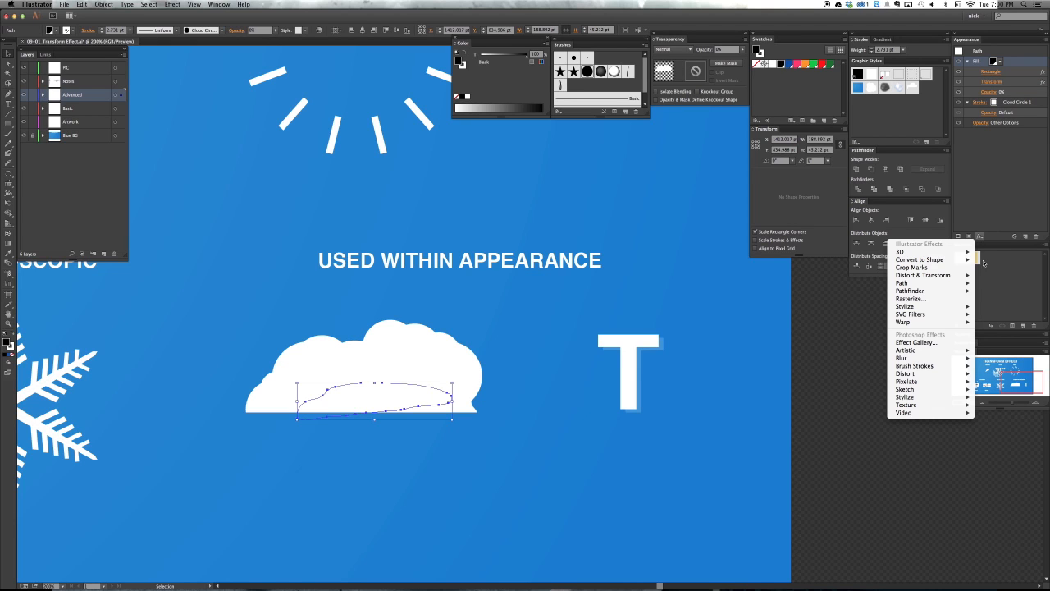
{"action": "mouse_move", "coordinate": [969, 261]}
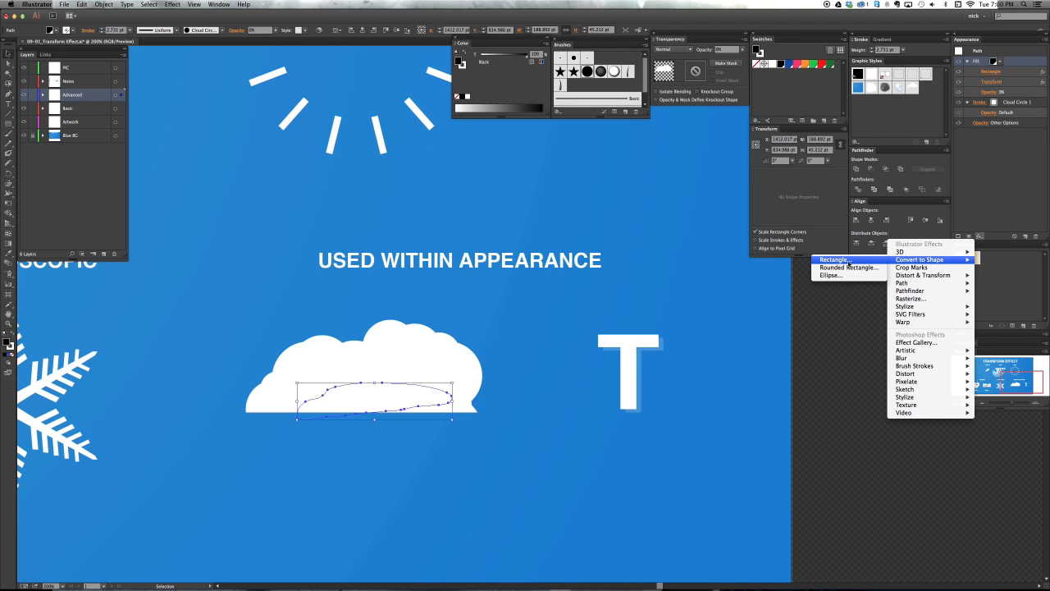
{"action": "left_click", "coordinate": [1022, 63]}
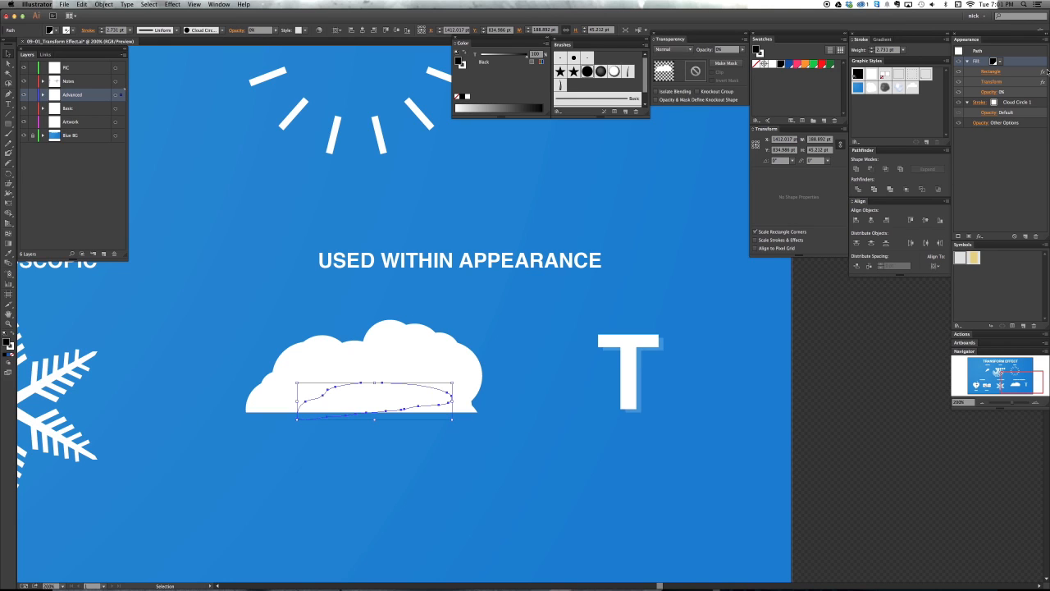
{"action": "left_click", "coordinate": [994, 81]}
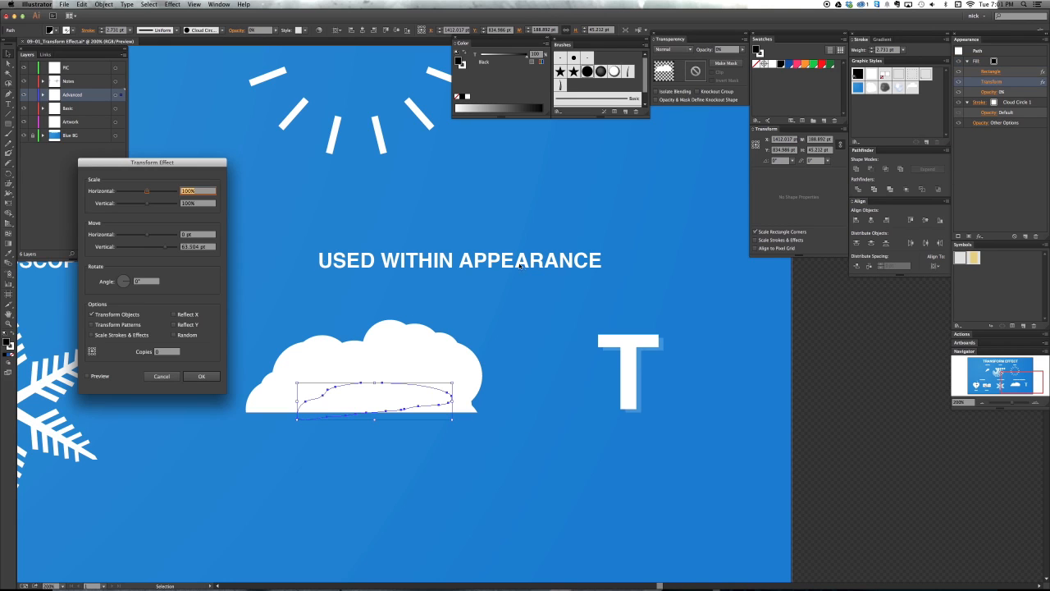
{"action": "left_click", "coordinate": [194, 246]}
{"action": "left_click", "coordinate": [161, 375]}
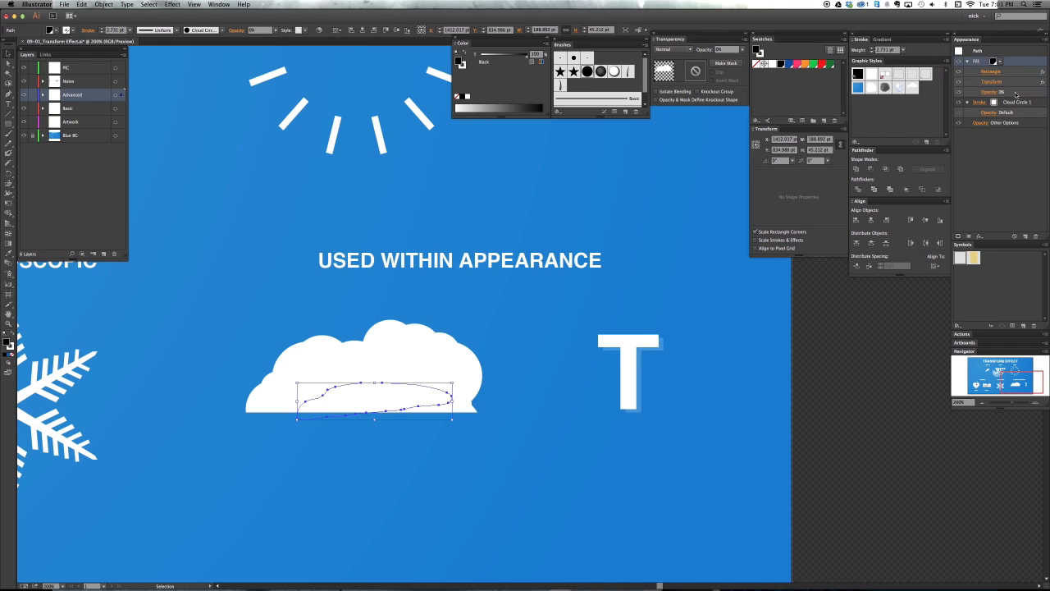
- Compare the opacity of the whole cloud path with that of its fill, check the source path again, and deselect it
{"action": "left_click", "coordinate": [977, 51]}
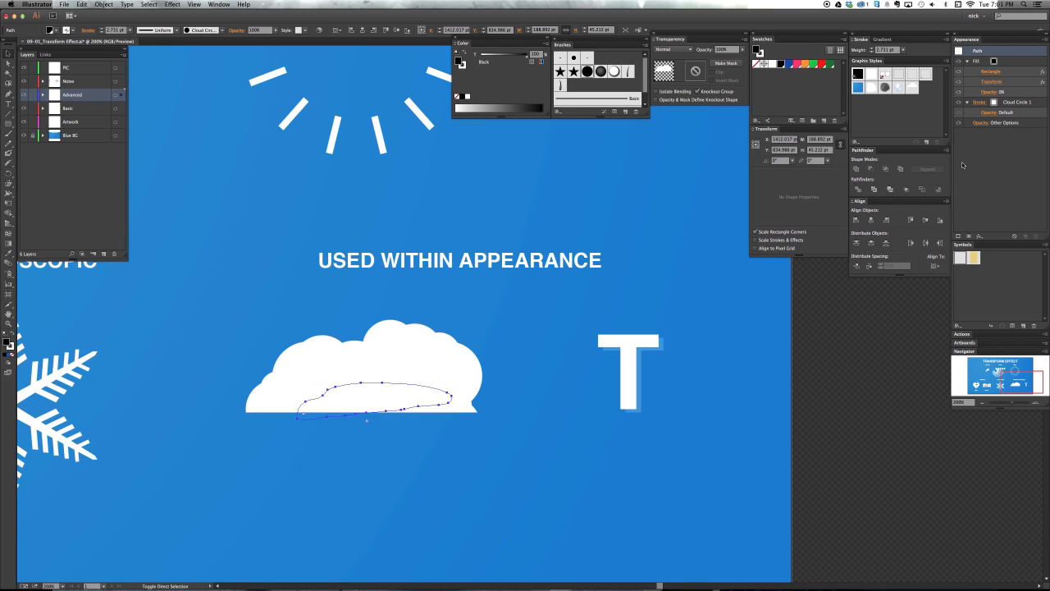
{"action": "key", "text": "super+shift+a"}
{"action": "left_click", "coordinate": [1000, 59]}
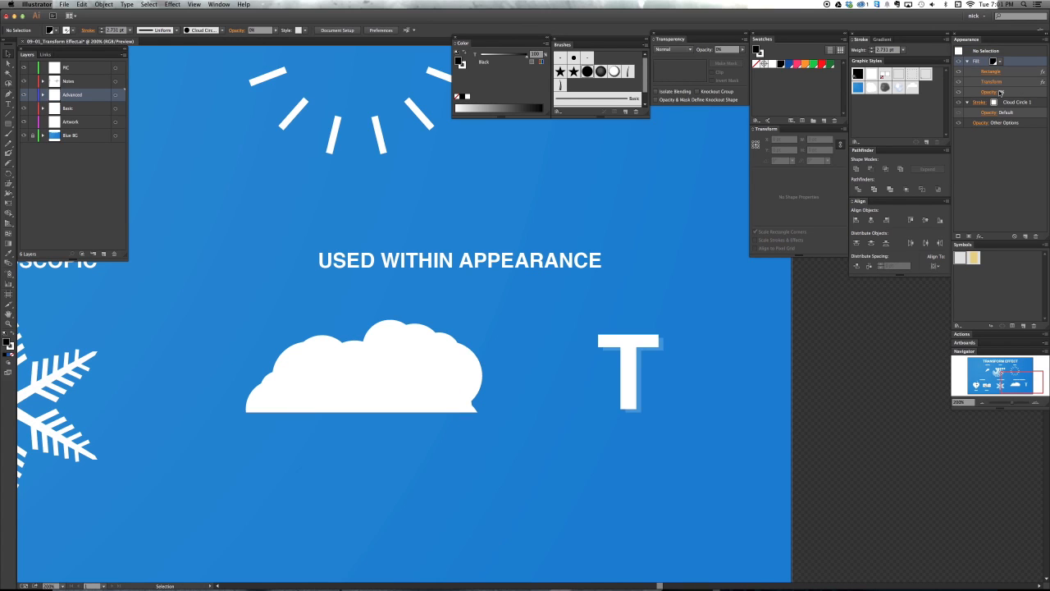
{"action": "left_click", "coordinate": [389, 412]}
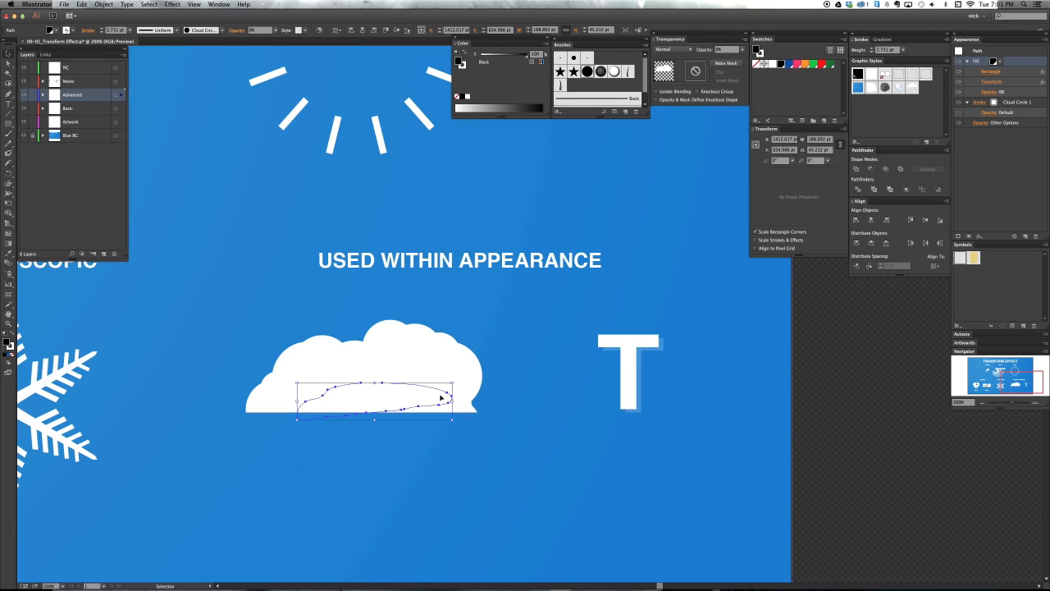
{"action": "left_click", "coordinate": [584, 509]}
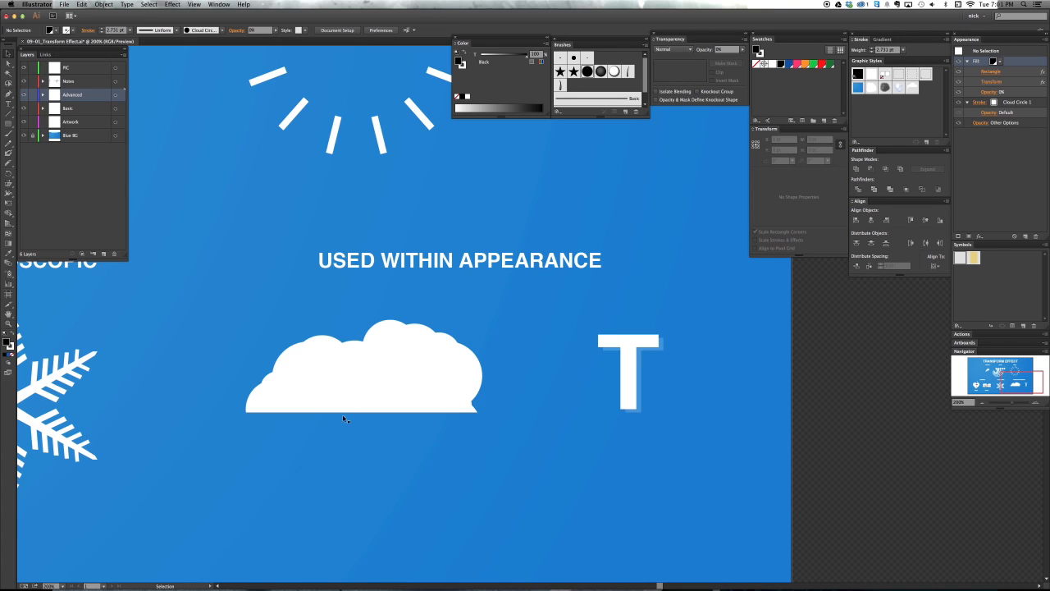
- Save the cloud's complete appearance as a new graphic style
{"action": "left_click_drag", "start_coordinate": [321, 456], "coordinate": [376, 383]}
{"action": "left_click", "coordinate": [403, 305]}
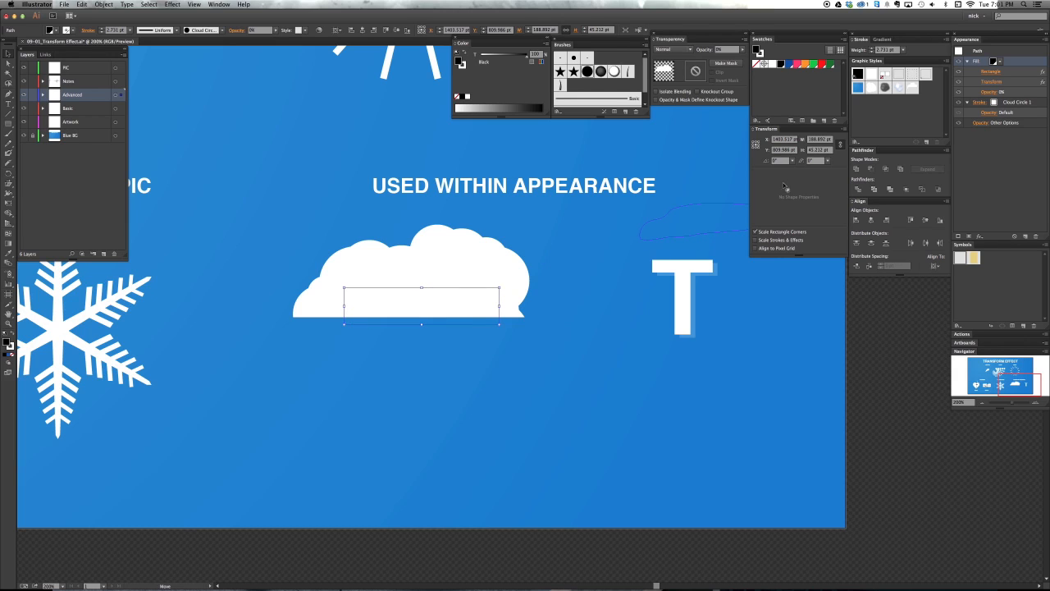
{"action": "left_click", "coordinate": [924, 88]}
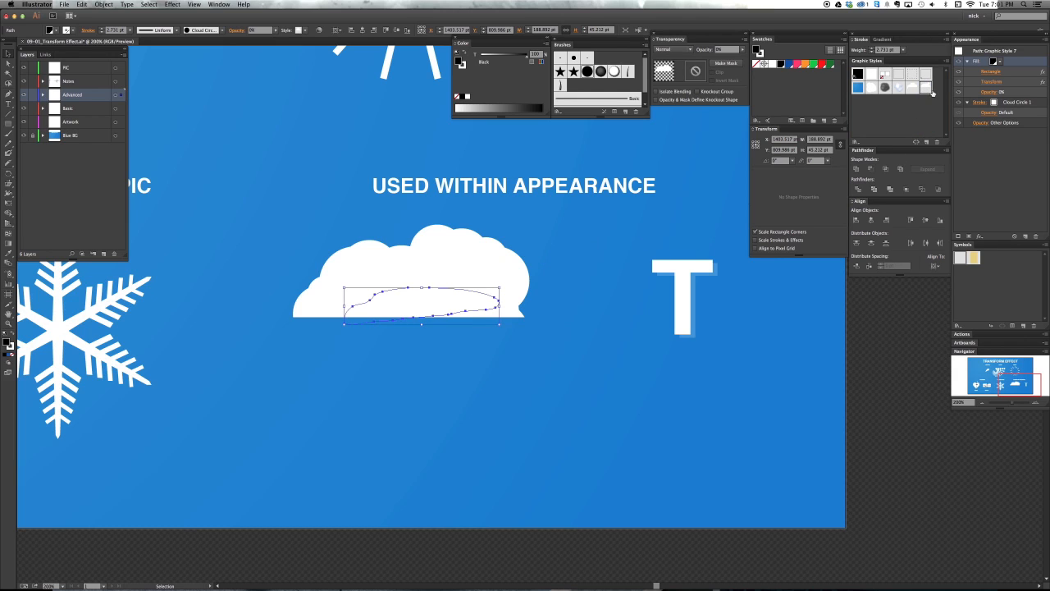
- Draw two freehand loops below the cloud with the Pencil, about 138 × 52 pt on the right and 196 × 101 pt on the left
{"action": "key", "text": "n"}
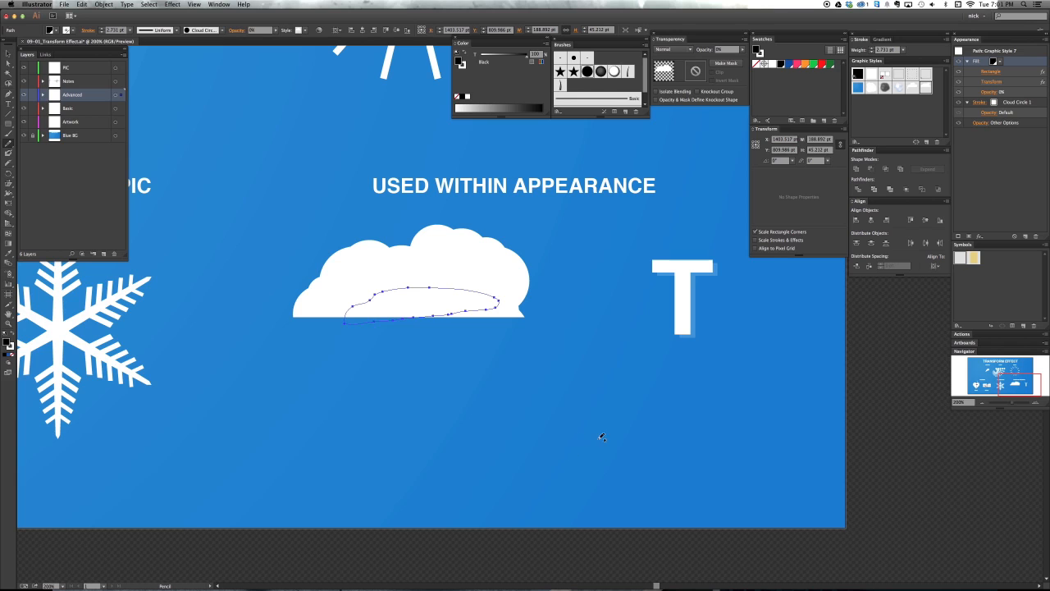
{"action": "mouse_move", "coordinate": [601, 437]}
{"action": "left_mouse_down"}
{"action": "mouse_move", "coordinate": [564, 437]}
{"action": "mouse_move", "coordinate": [515, 470]}
{"action": "mouse_move", "coordinate": [579, 475]}
{"action": "mouse_move", "coordinate": [629, 449]}
{"action": "mouse_move", "coordinate": [595, 436]}
{"action": "left_mouse_up"}
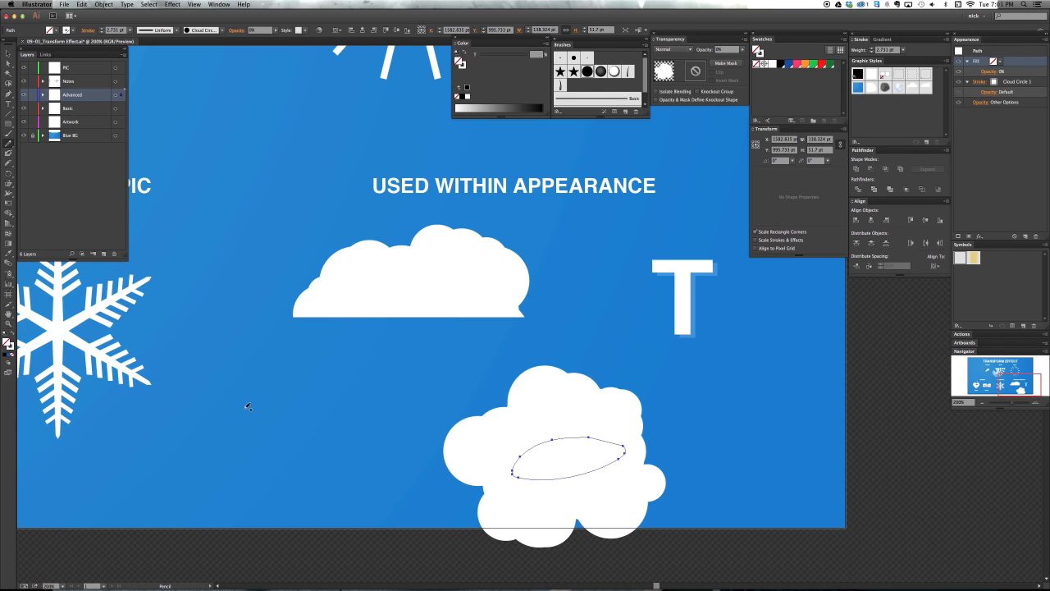
{"action": "mouse_move", "coordinate": [316, 389]}
{"action": "left_mouse_down"}
{"action": "mouse_move", "coordinate": [225, 440]}
{"action": "mouse_move", "coordinate": [343, 454]}
{"action": "mouse_move", "coordinate": [376, 396]}
{"action": "mouse_move", "coordinate": [314, 389]}
{"action": "left_mouse_up"}
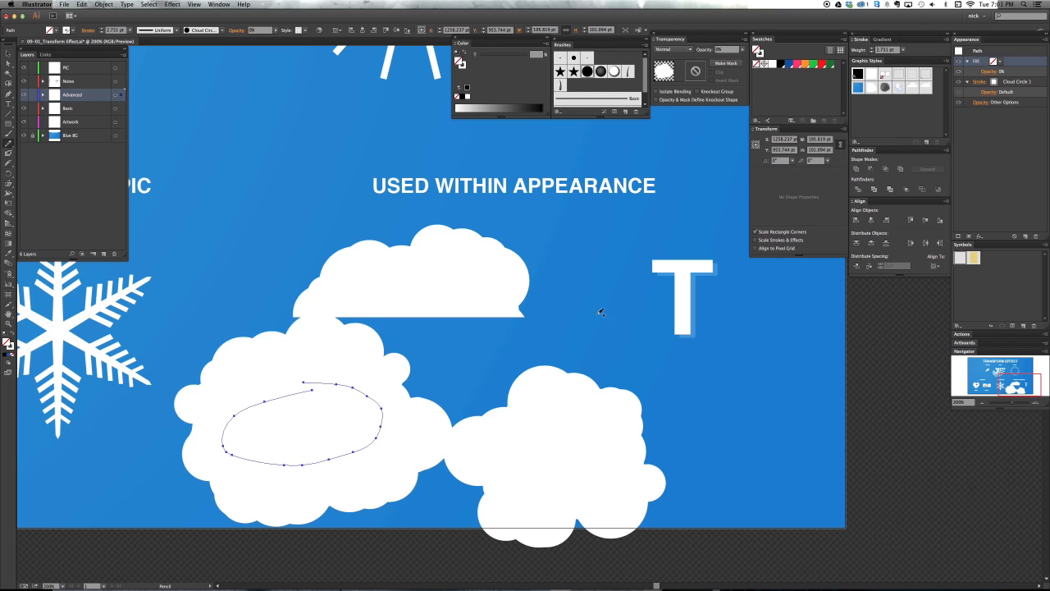
- Apply the saved cloud graphic style to both pencil loops, and move the right one slightly right and up
{"action": "key", "text": "v"}
{"action": "left_click", "coordinate": [926, 89]}
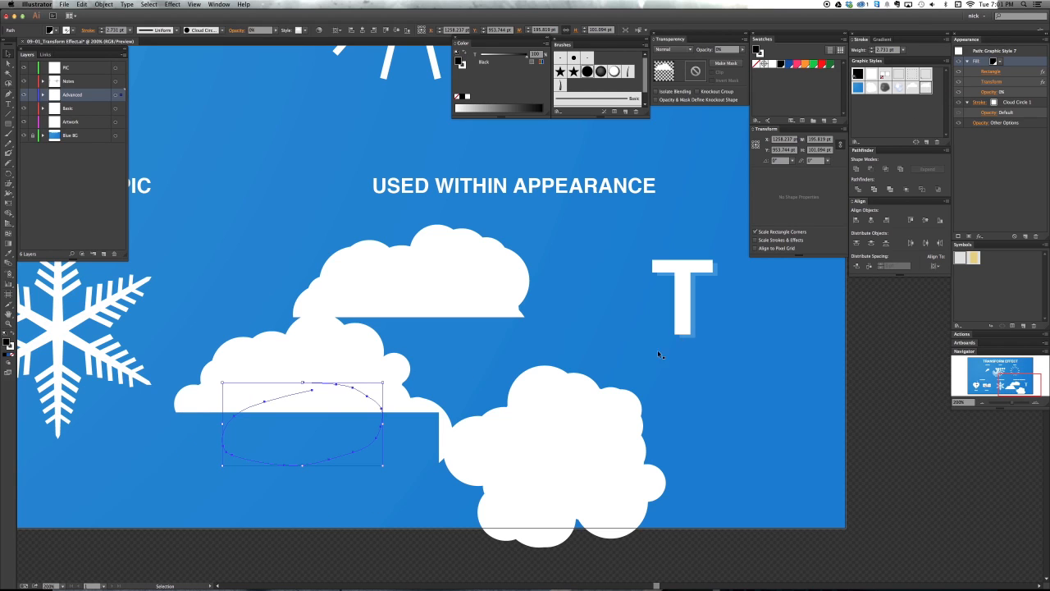
{"action": "key", "text": "a"}
{"action": "left_click", "coordinate": [580, 451]}
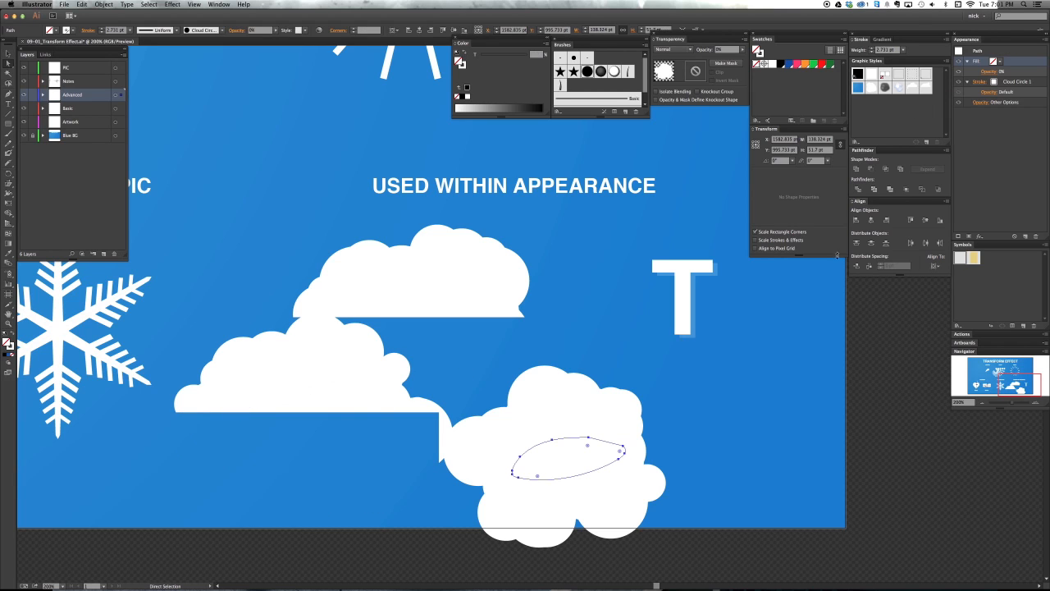
{"action": "left_click", "coordinate": [927, 89]}
{"action": "left_click_drag", "start_coordinate": [578, 450], "coordinate": [652, 451]}
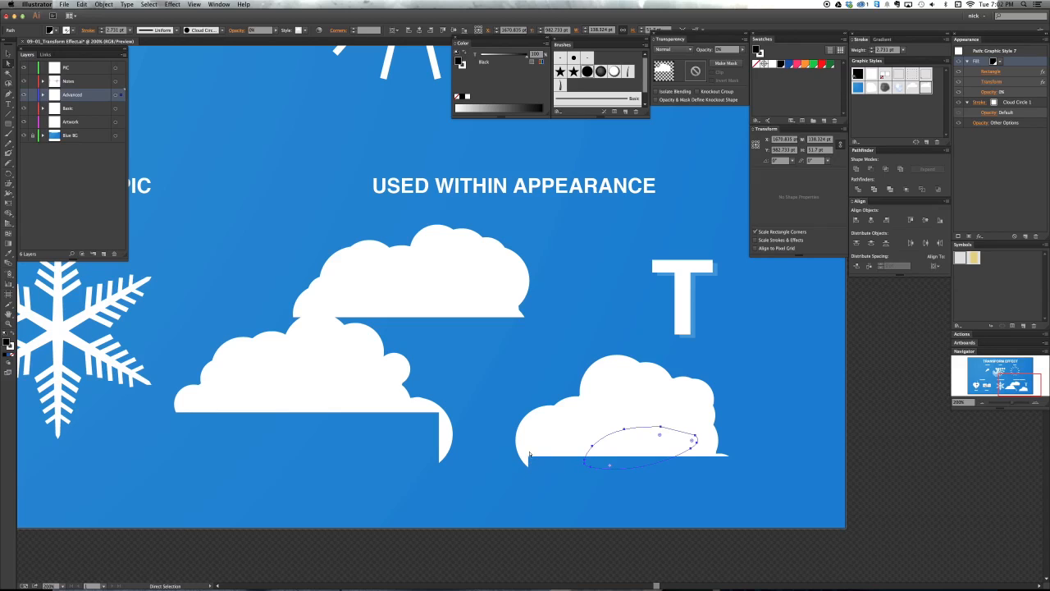
- Adjust the extra size of the Rectangle effect on the lower-right cloud's fill to mask its left overhang, and deselect the cloud
{"action": "left_click", "coordinate": [992, 72]}
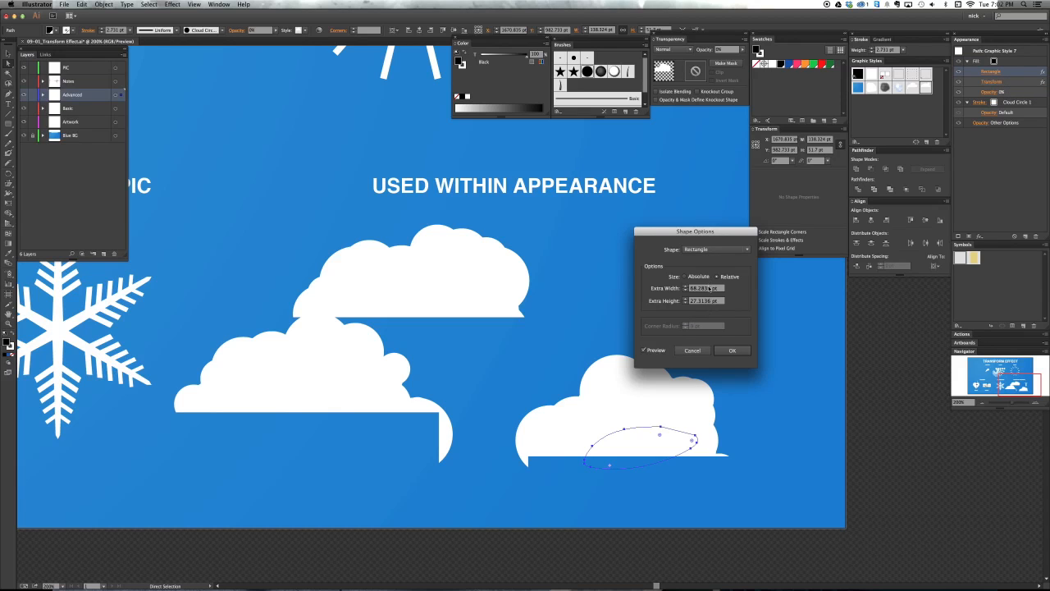
{"action": "key", "text": "Return"}
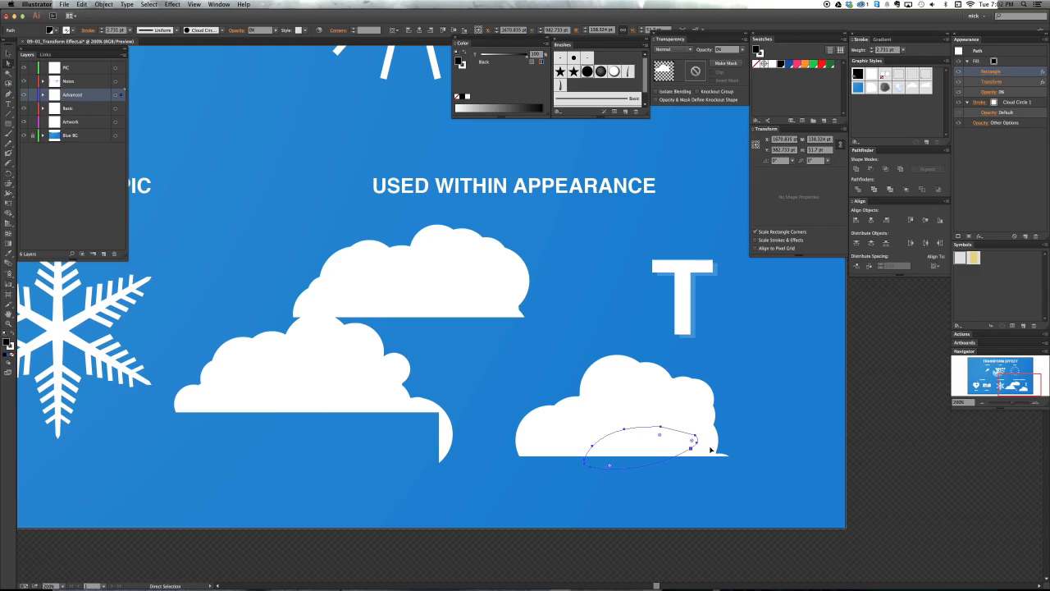
{"action": "key", "text": "super+shift+a"}
{"action": "key", "text": "v"}
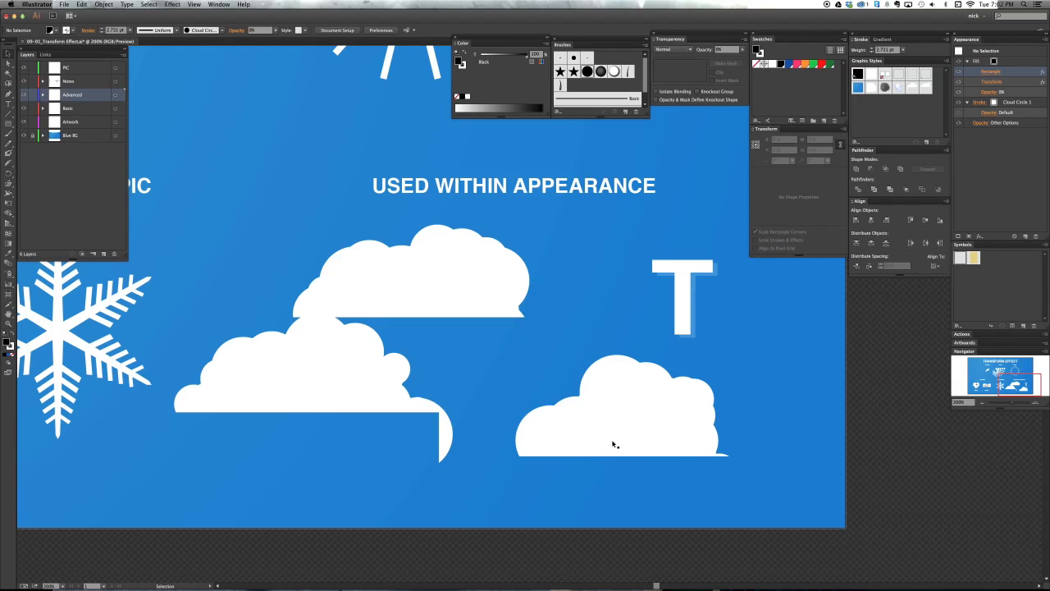
- Delete the two test clouds drawn below the original cloud
{"action": "left_click", "coordinate": [613, 444]}
{"action": "key", "text": "Delete"}
{"action": "left_click", "coordinate": [348, 384]}
{"action": "key", "text": "Delete"}
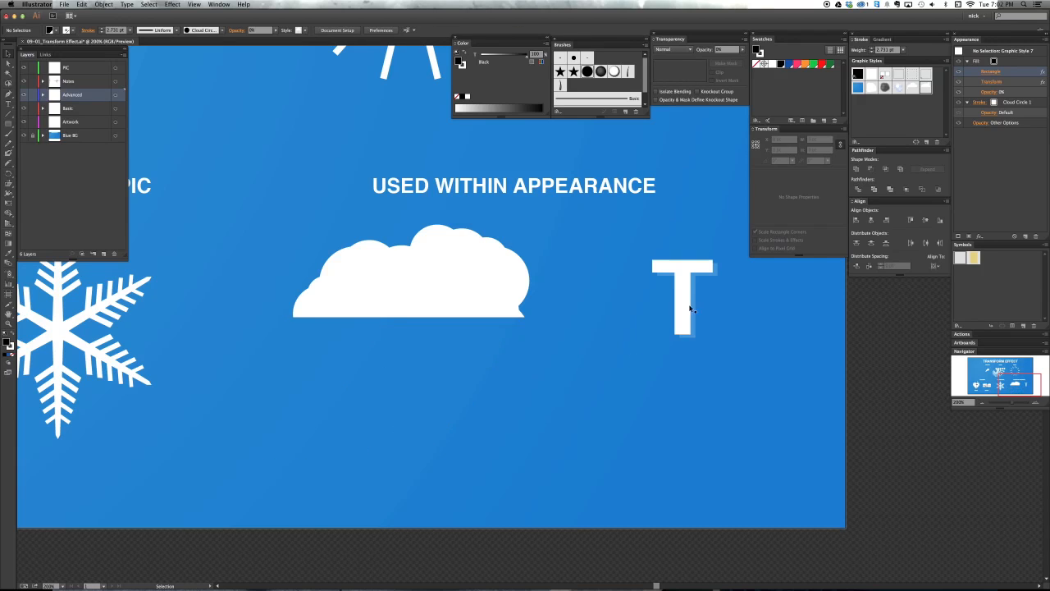
- Select the letter T and inspect its two fills and the opacity of the offset fill in the appearance attributes
{"action": "scroll", "coordinate": [632, 359], "scroll_direction": "right", "scroll_amount": 5}
{"action": "scroll", "coordinate": [631, 358], "scroll_direction": "up", "scroll_amount": 1}
{"action": "left_click_drag", "start_coordinate": [494, 316], "coordinate": [448, 317]}
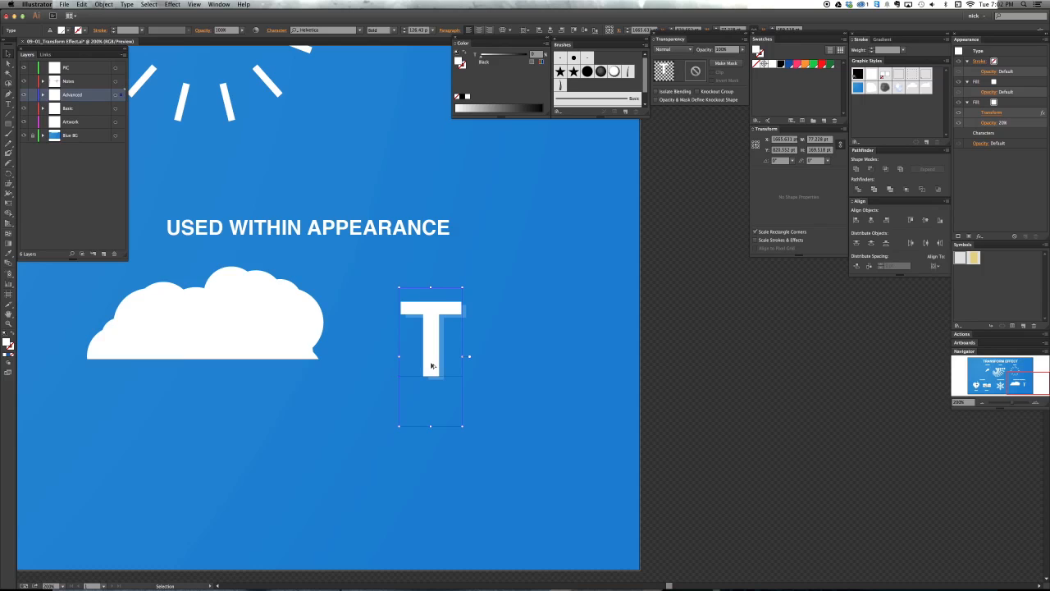
{"action": "scroll", "coordinate": [433, 366], "scroll_direction": "up", "scroll_amount": 1}
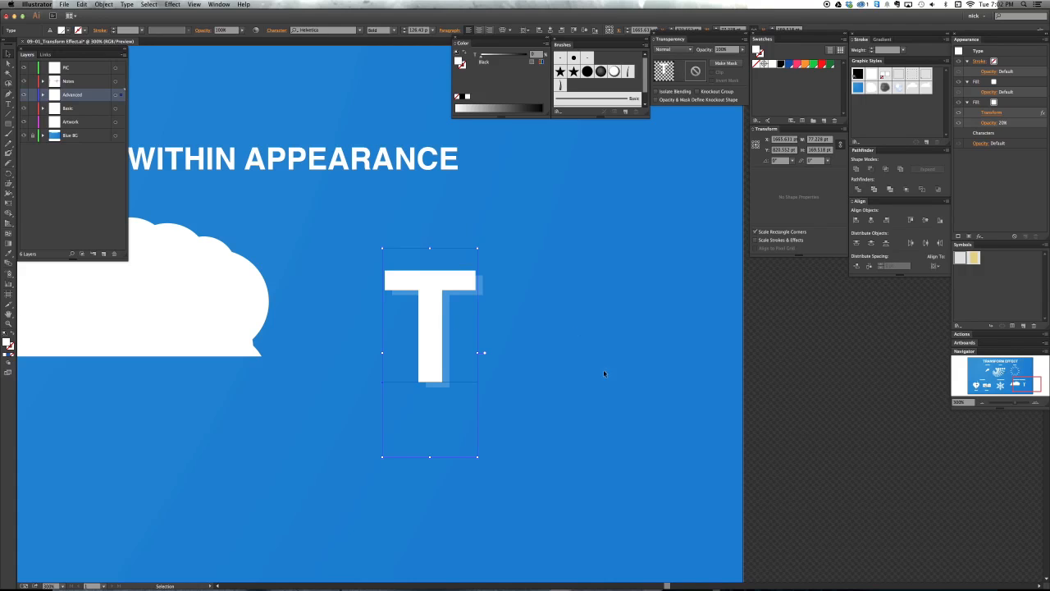
{"action": "left_click", "coordinate": [1007, 101]}
{"action": "left_click", "coordinate": [1013, 81]}
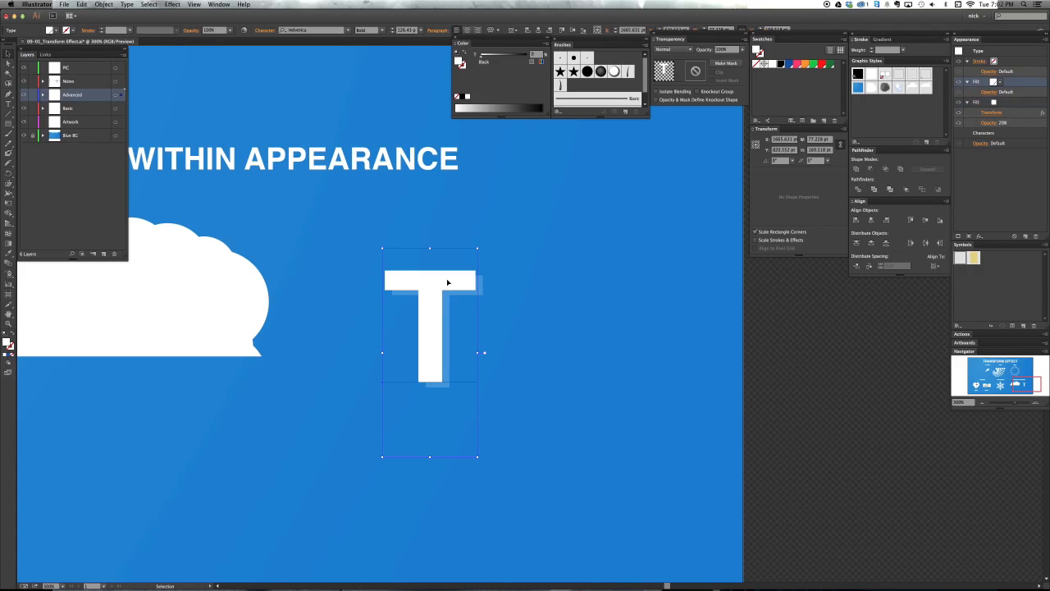
{"action": "left_click", "coordinate": [1009, 102]}
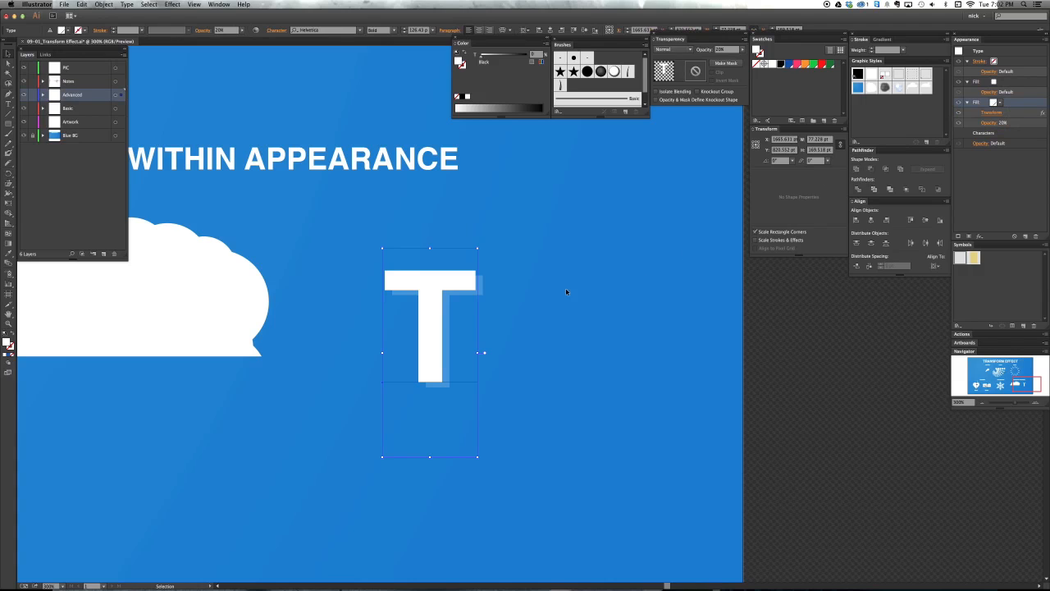
{"action": "left_click", "coordinate": [698, 51]}
- Check the horizontal and vertical move values in the Transform effect of the T's offset fill, and cancel without changes
{"action": "left_click", "coordinate": [993, 113]}
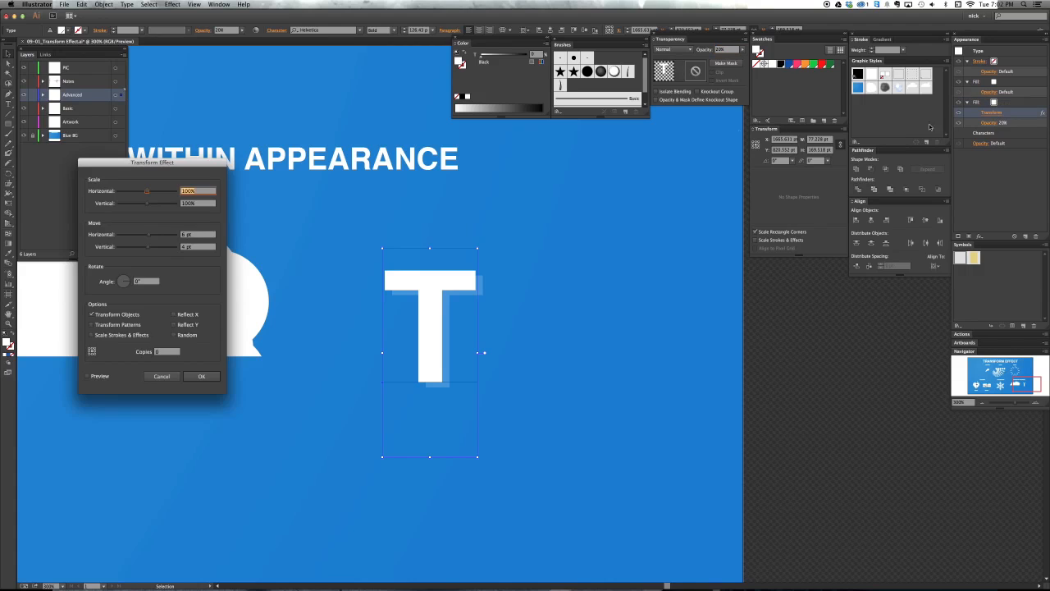
{"action": "left_click", "coordinate": [210, 234]}
{"action": "left_click", "coordinate": [180, 247]}
{"action": "left_click", "coordinate": [162, 375]}
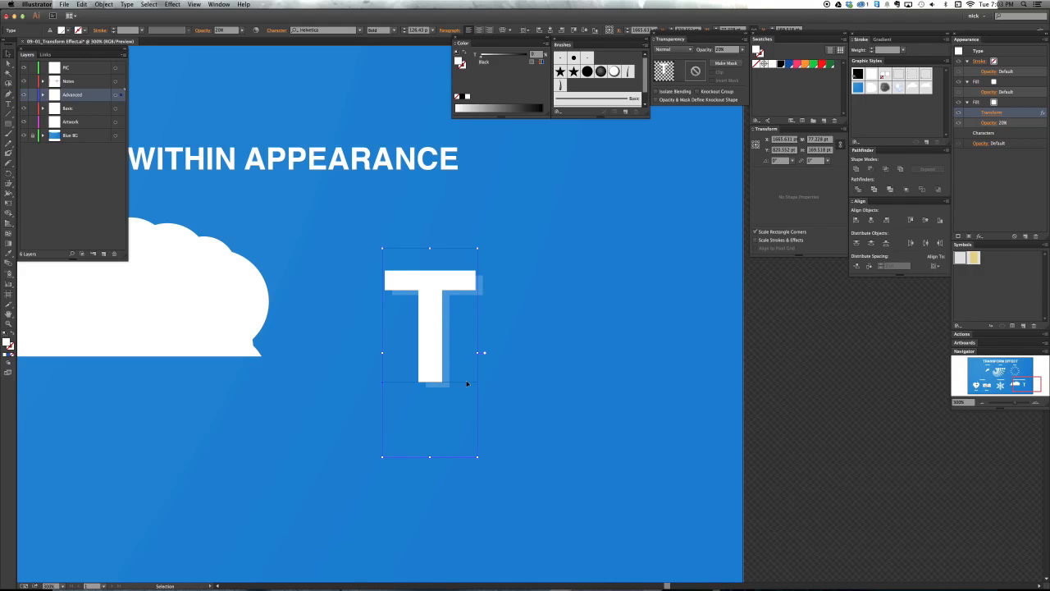
- Recolor the T's offset fill with the red swatch and set its opacity to 80%
{"action": "left_click", "coordinate": [1002, 104]}
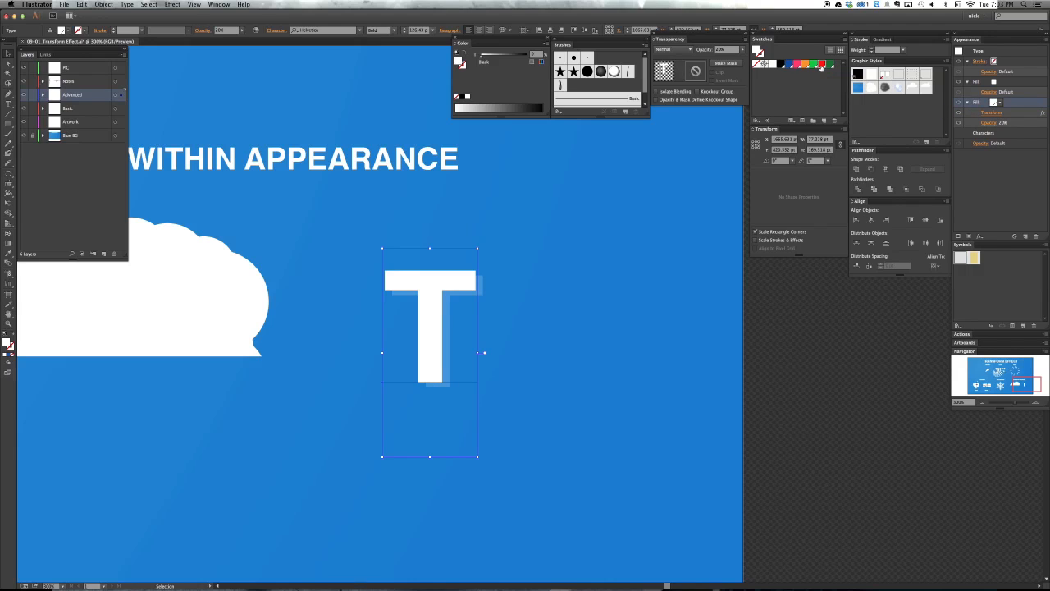
{"action": "left_click", "coordinate": [821, 65]}
{"action": "left_click", "coordinate": [526, 57]}
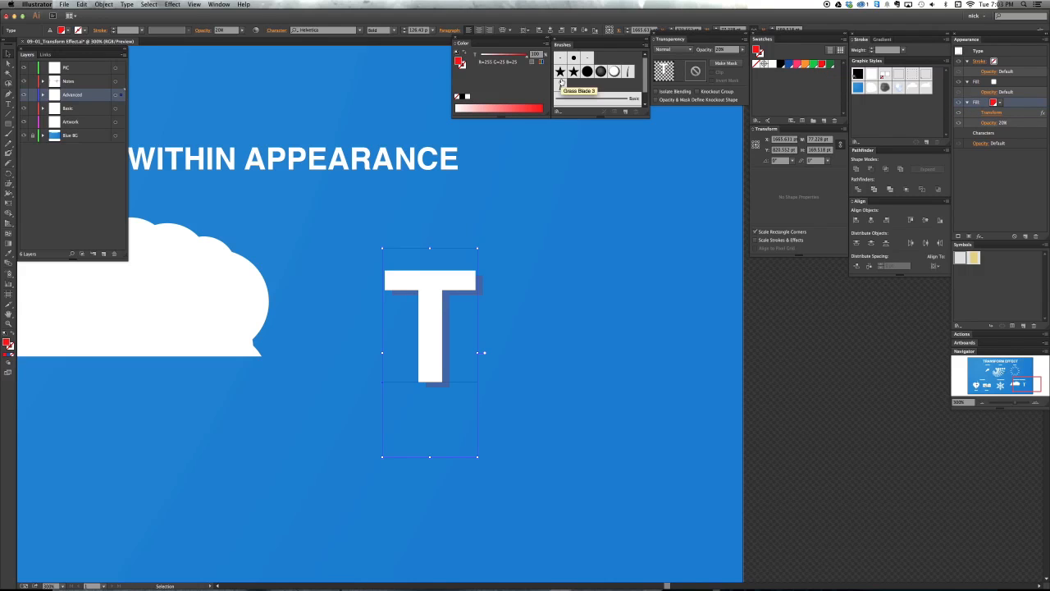
{"action": "key", "text": "8"}
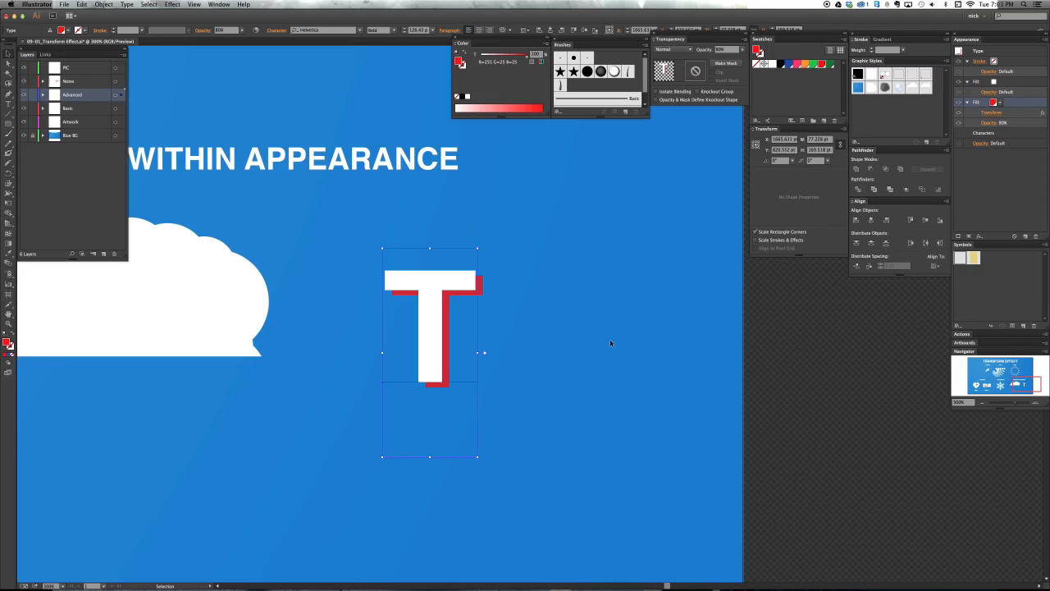
- Edit the letter T's live type so that it reads TEXT
{"action": "key", "text": "a"}
{"action": "double_click", "coordinate": [444, 320]}
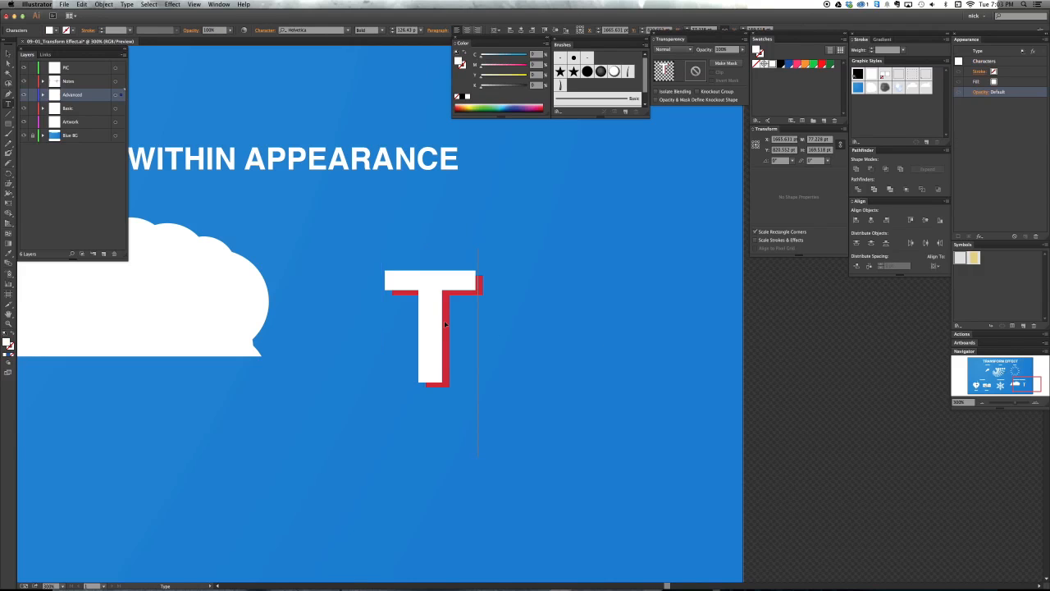
{"action": "type", "text": "EXT"}
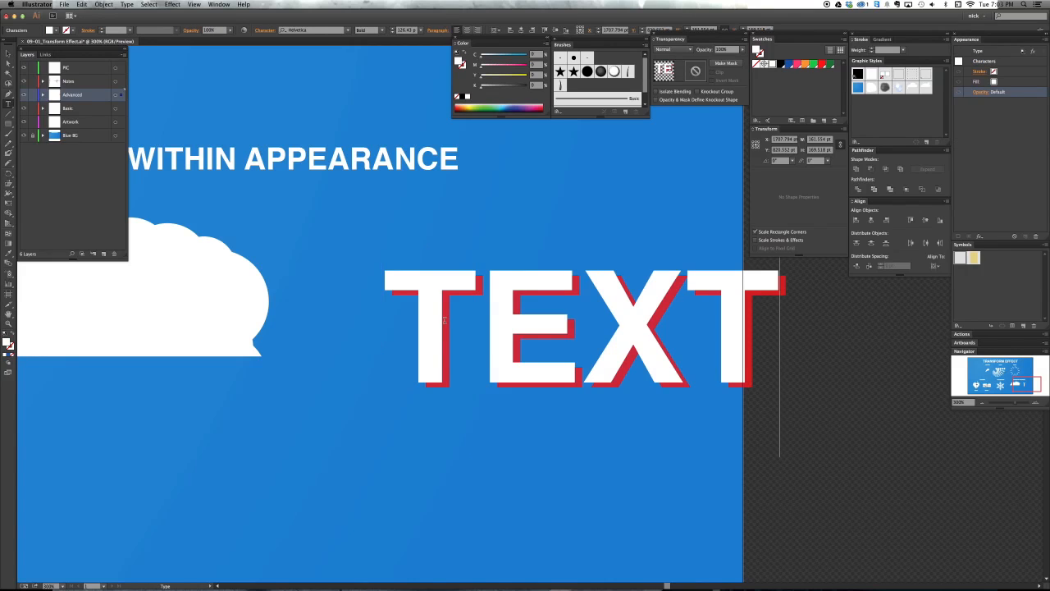
- Finish the type edit and move the TEXT lettering up and to the left, closer to the cloud
{"action": "key", "text": "Escape"}
{"action": "left_click_drag", "start_coordinate": [546, 292], "coordinate": [474, 282]}
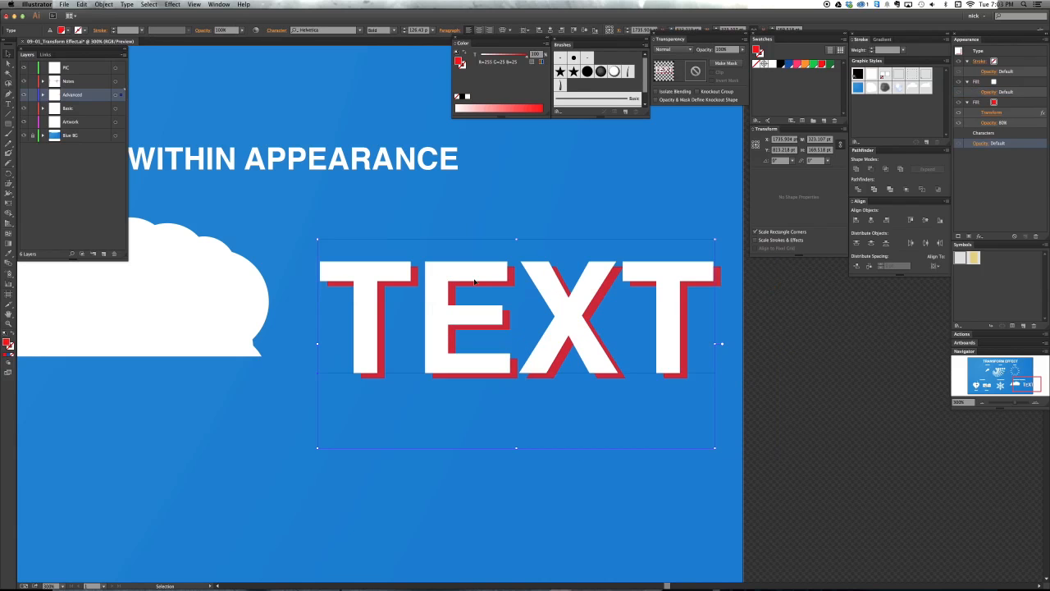
- Undo the move, wording and recolor edits back to the original letter T, and deselect it with the whole artboard in view
{"action": "key", "text": "super+z"}
{"action": "key", "text": "super+z"}
{"action": "key", "text": "super+0"}
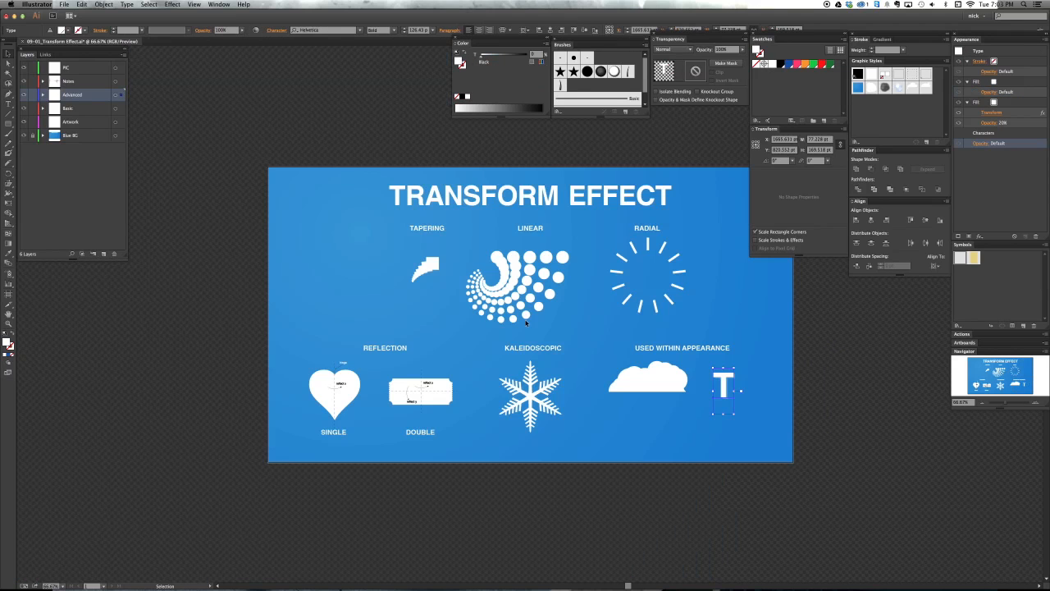
{"action": "left_click", "coordinate": [573, 326]}
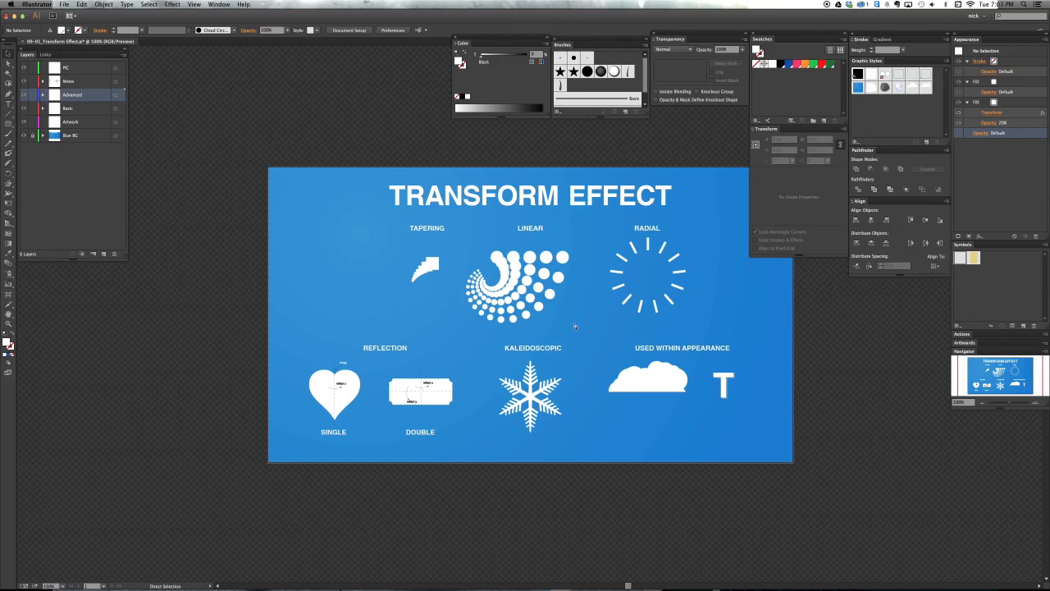
- Select the half-heart path of the single reflection example to view its appearance attributes, and clear the selection
{"action": "left_click", "coordinate": [573, 326], "text": "super"}
{"action": "left_click_drag", "start_coordinate": [523, 350], "coordinate": [525, 367]}
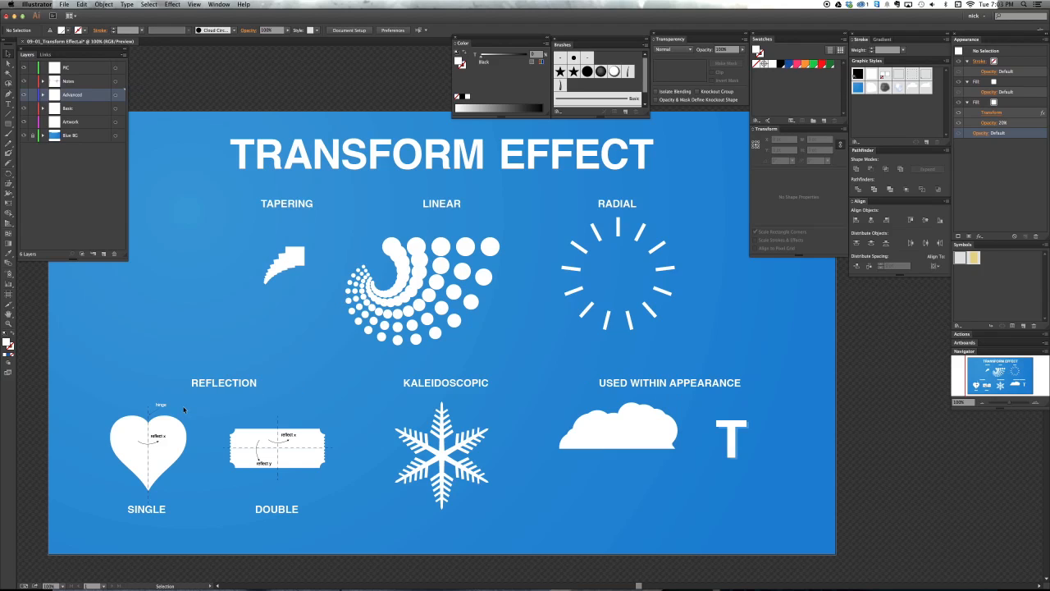
{"action": "left_click", "coordinate": [150, 442]}
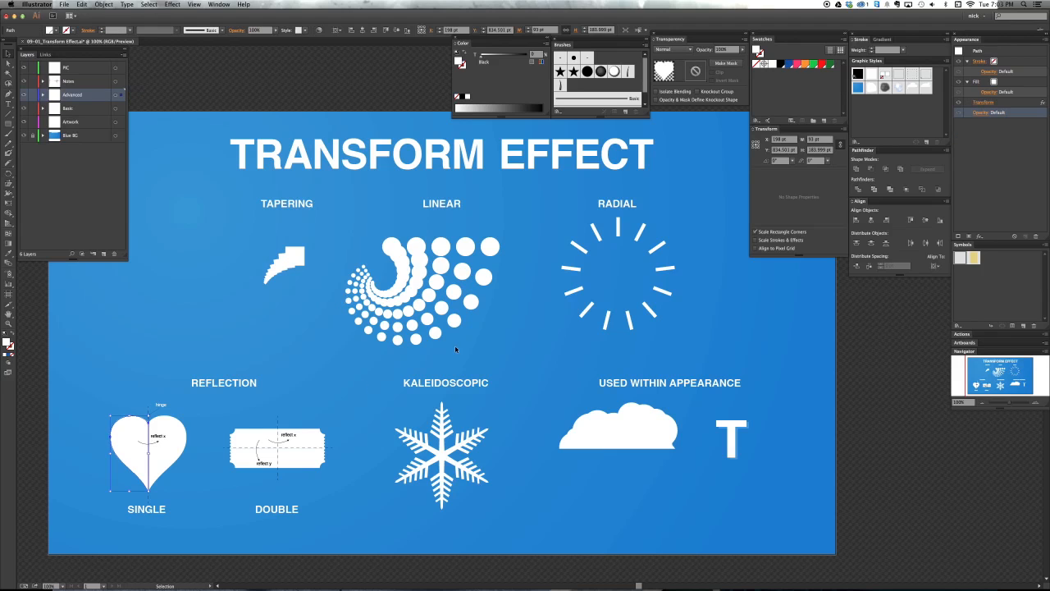
{"action": "left_click", "coordinate": [560, 328]}
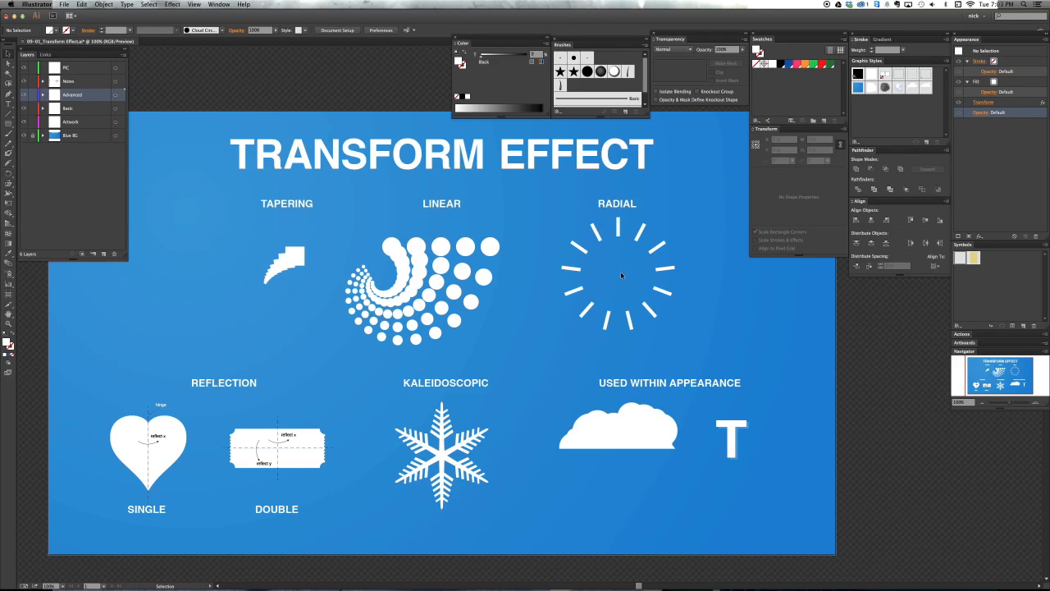